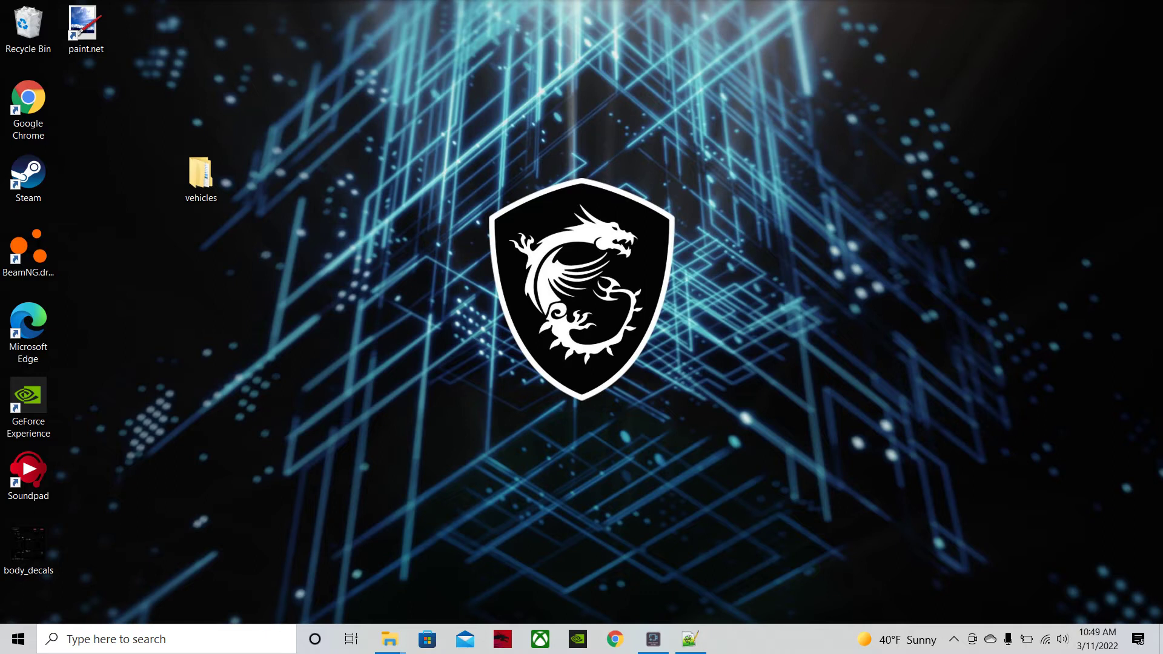
right_click(205, 265)
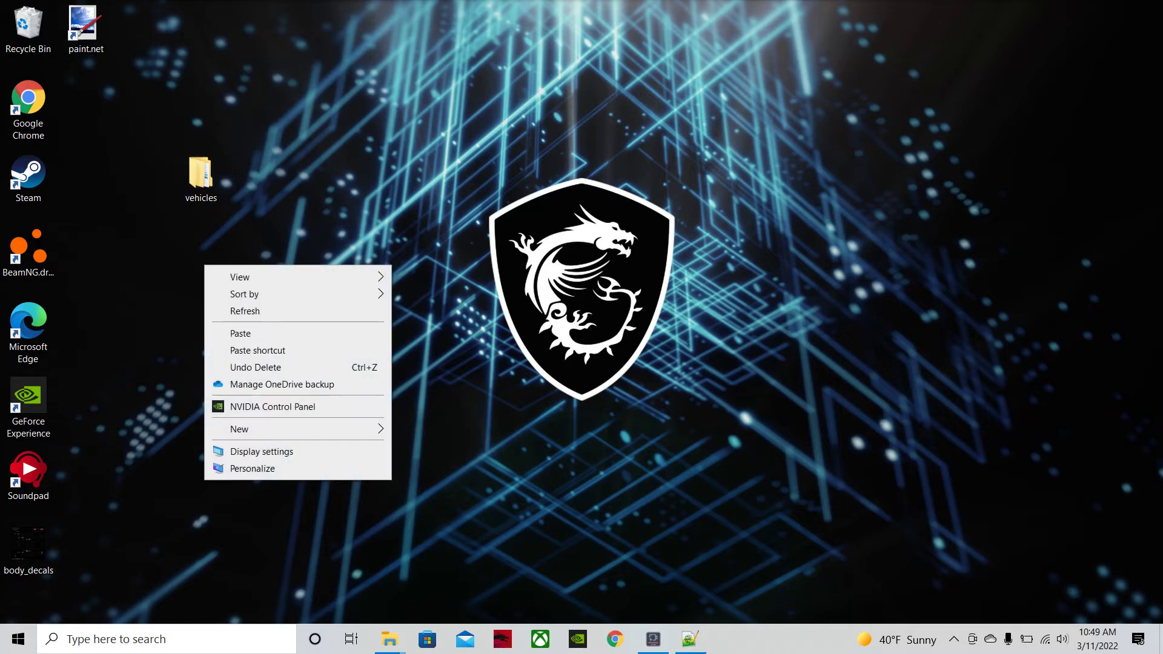
mouse_move(297, 429)
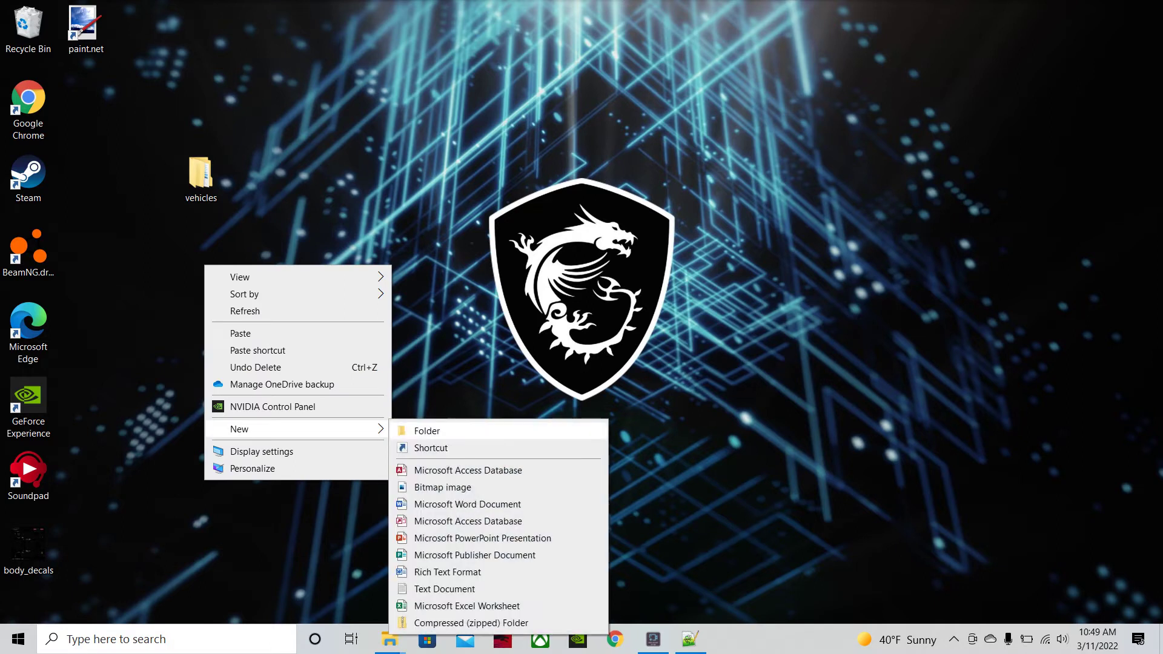
key("Escape")
key("Escape")
Step: Open the nascar folder inside the desktop vehicles folder and move its window clear of the desktop icons
left_click(200, 178)
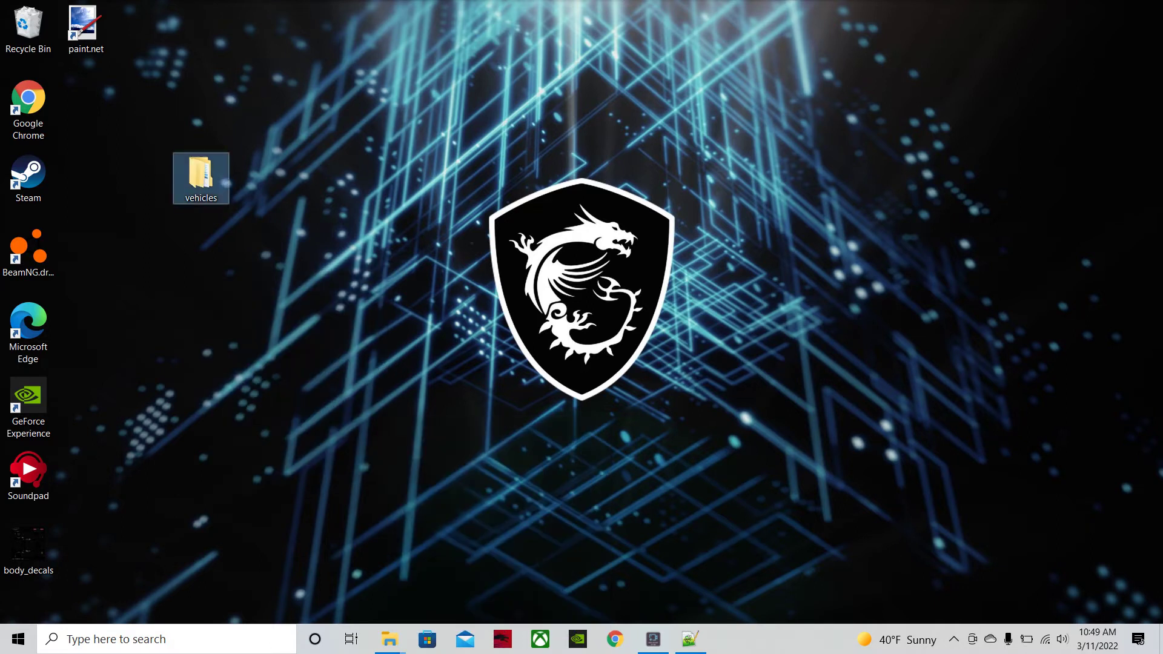
double_click(201, 178)
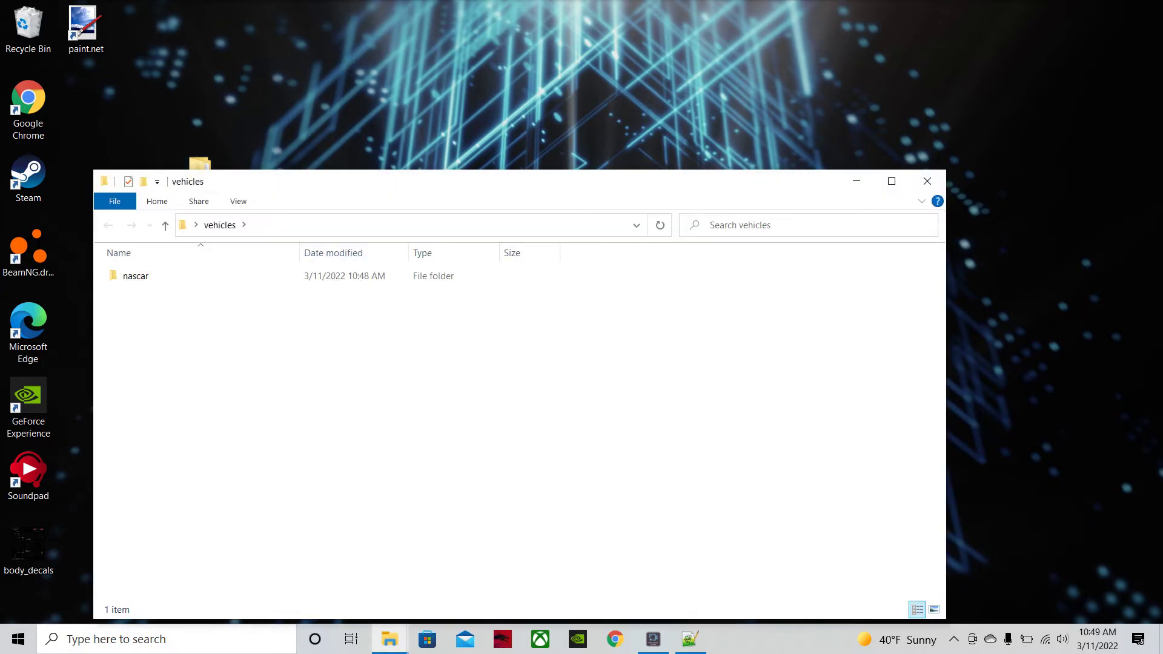
double_click(136, 276)
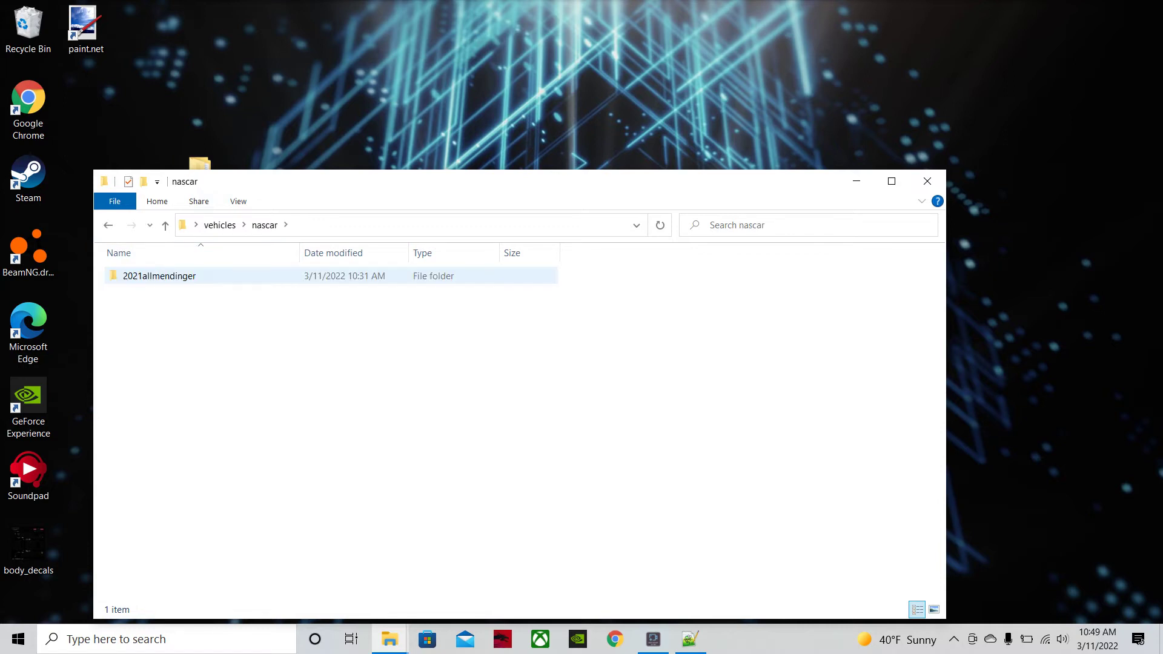
left_click_drag(291, 181, 497, 86)
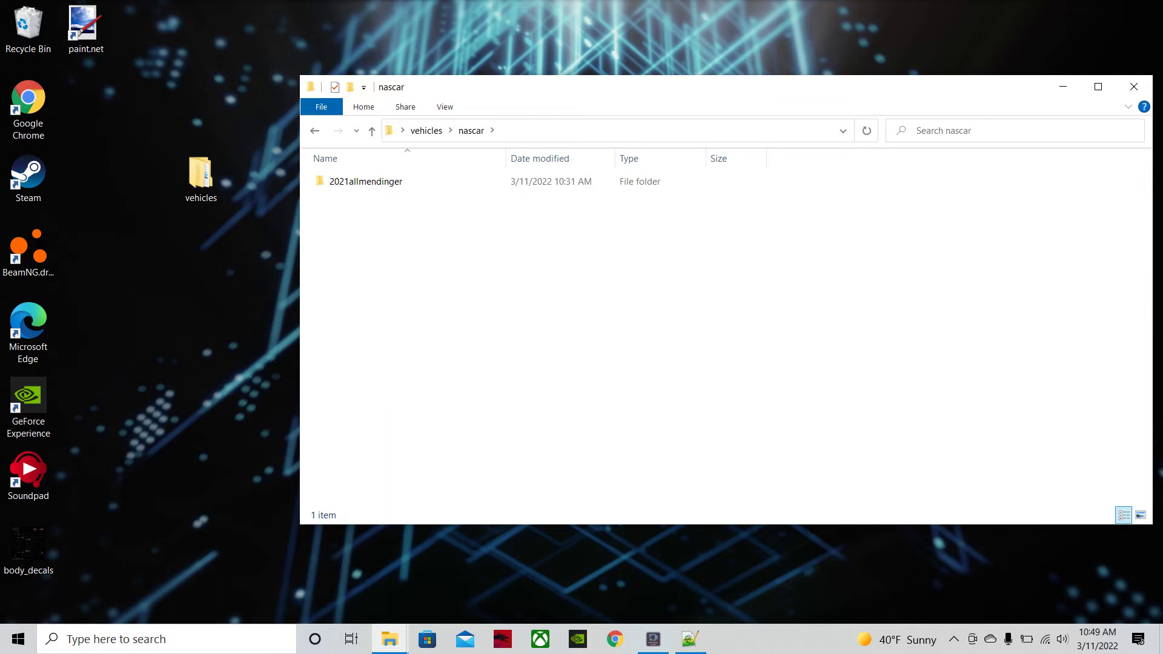
Step: Examine the contents of the 2021allmendinger folder and its nameplates subfolder, returning to the nascar folder
double_click(366, 182)
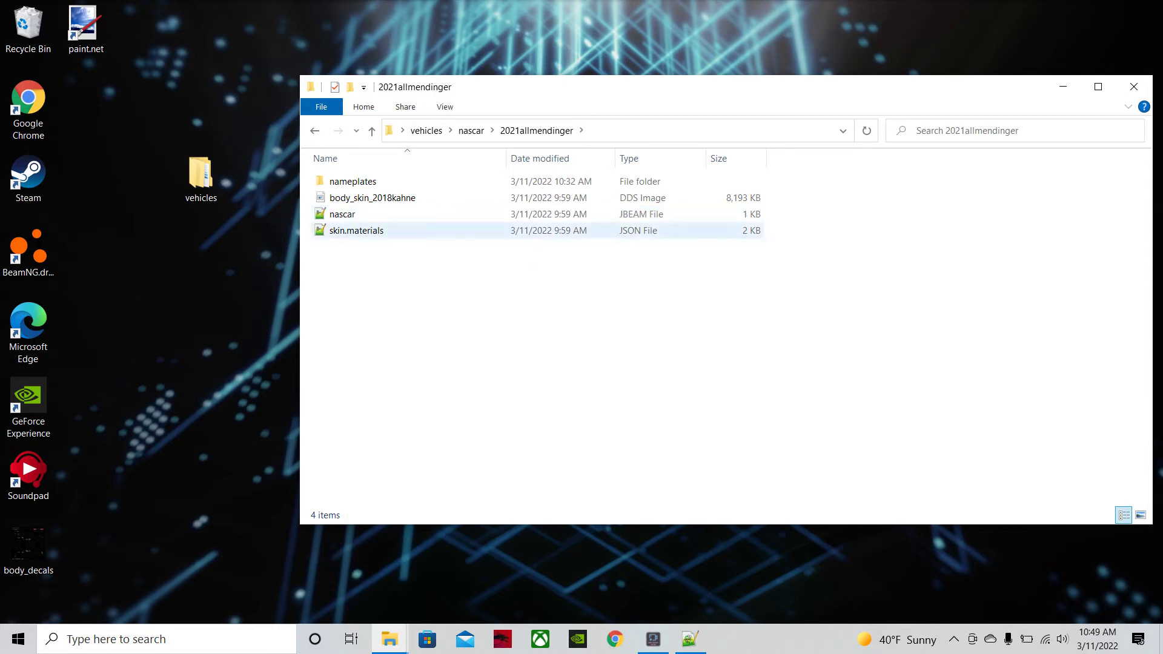
double_click(353, 181)
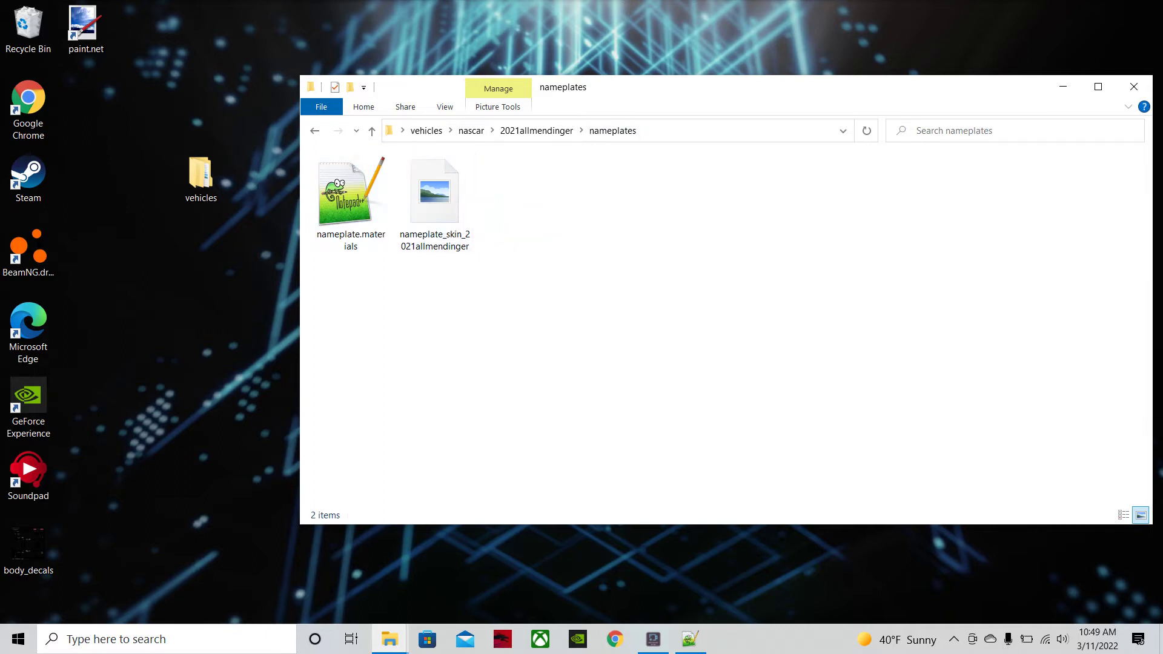
left_click(536, 130)
left_click(472, 131)
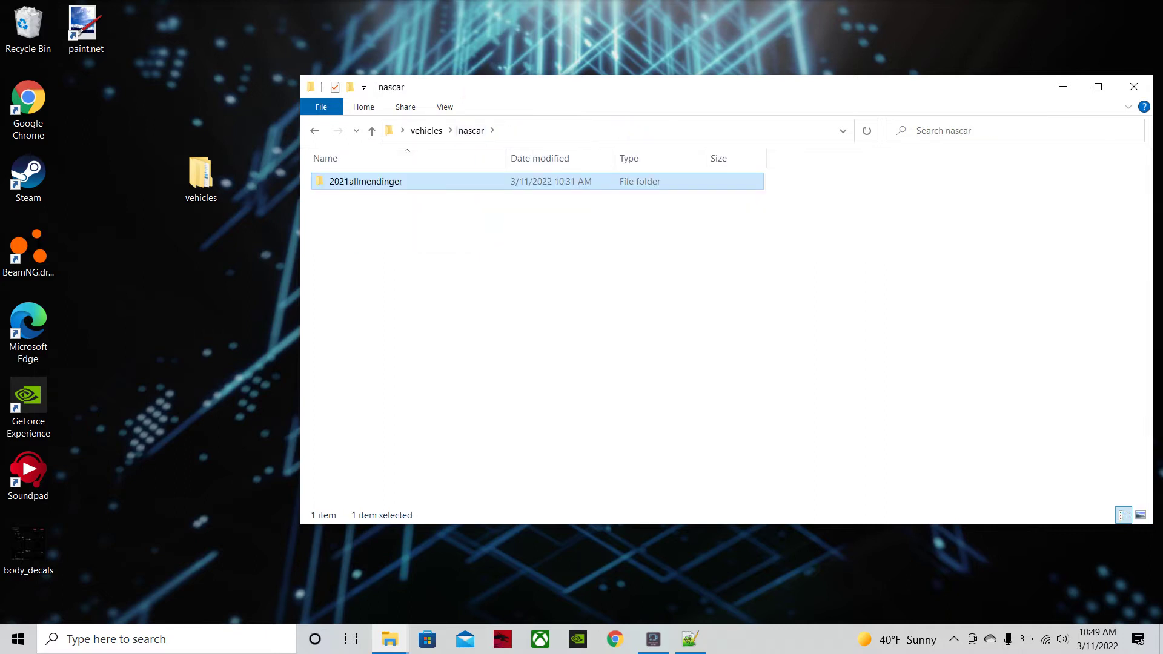
left_click_drag(485, 86, 528, 35)
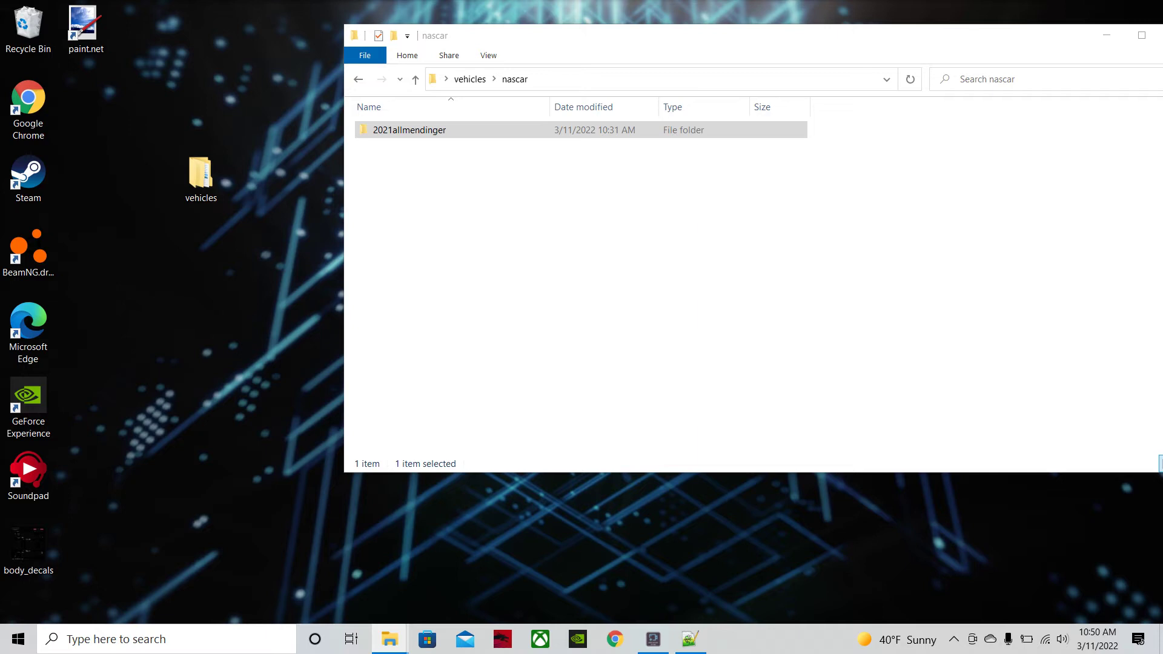
Step: Switch to the Quick access window and go to the mods folder under BeamNG.drive 0.24
mouse_move(389, 639)
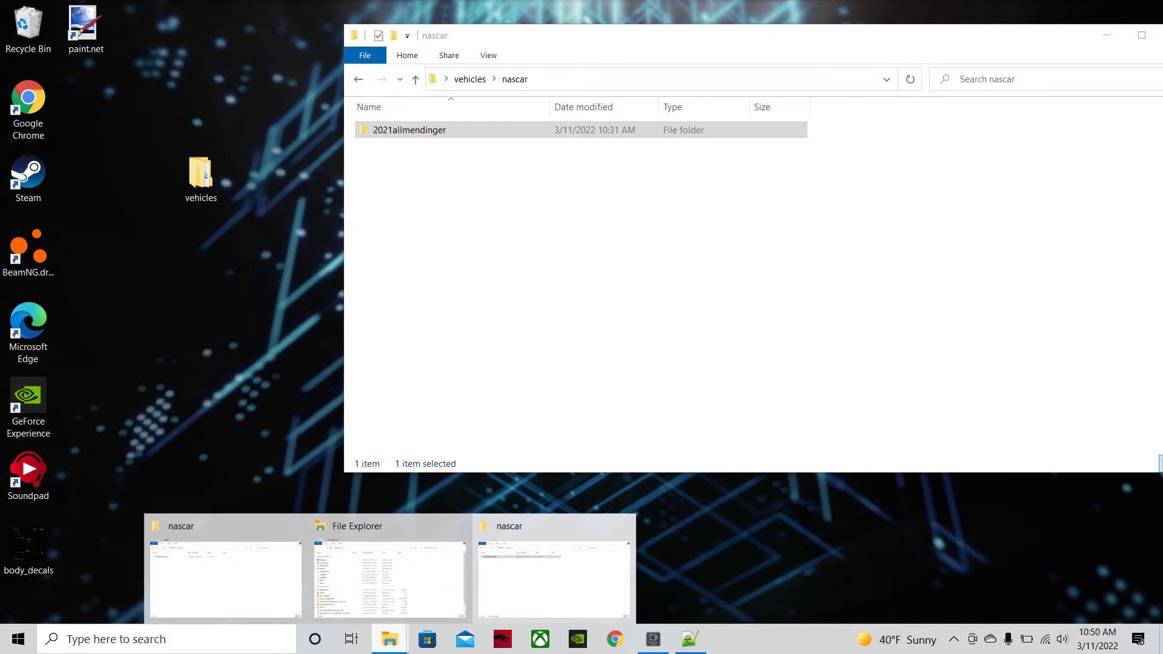
mouse_move(224, 569)
mouse_move(555, 570)
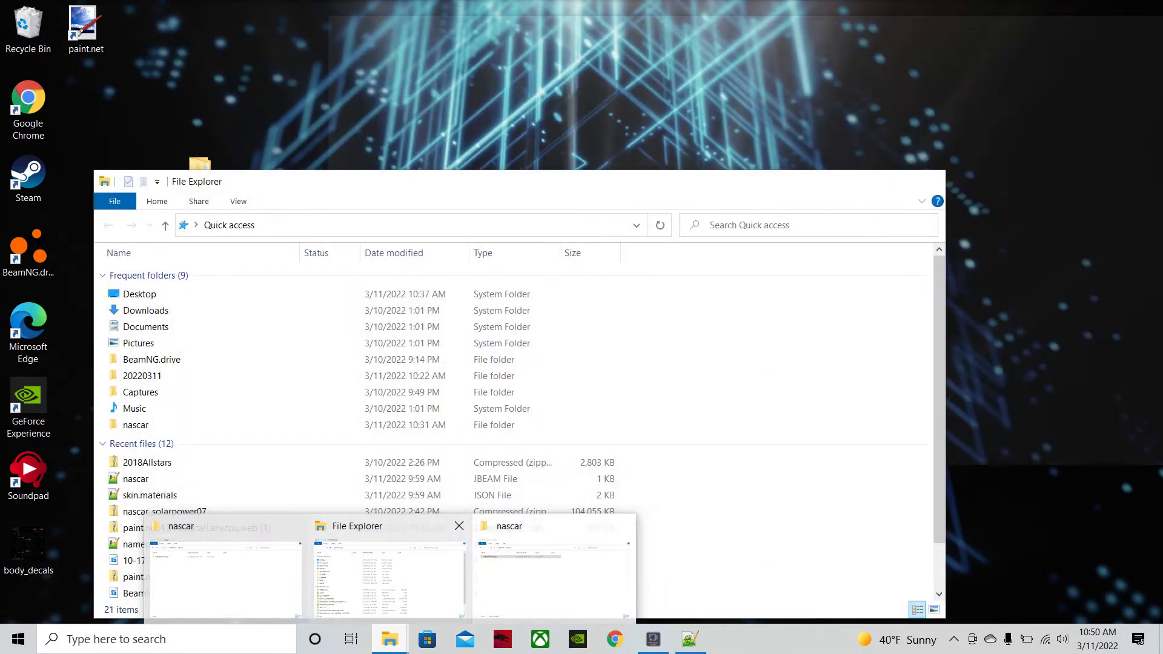
left_click(389, 576)
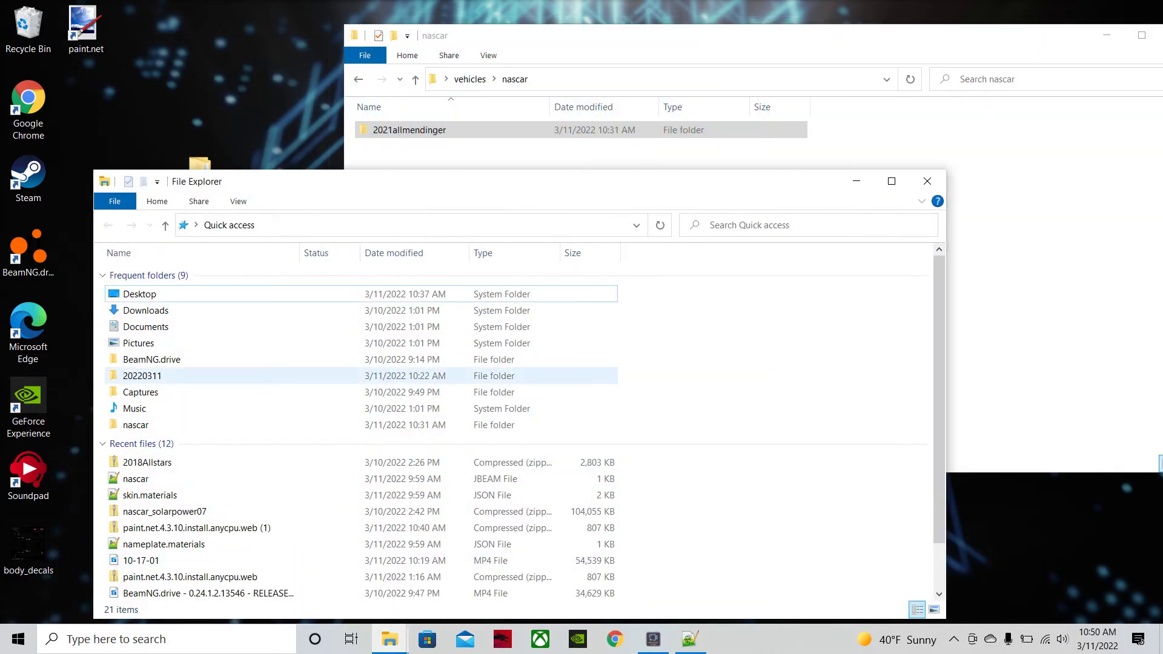
double_click(152, 359)
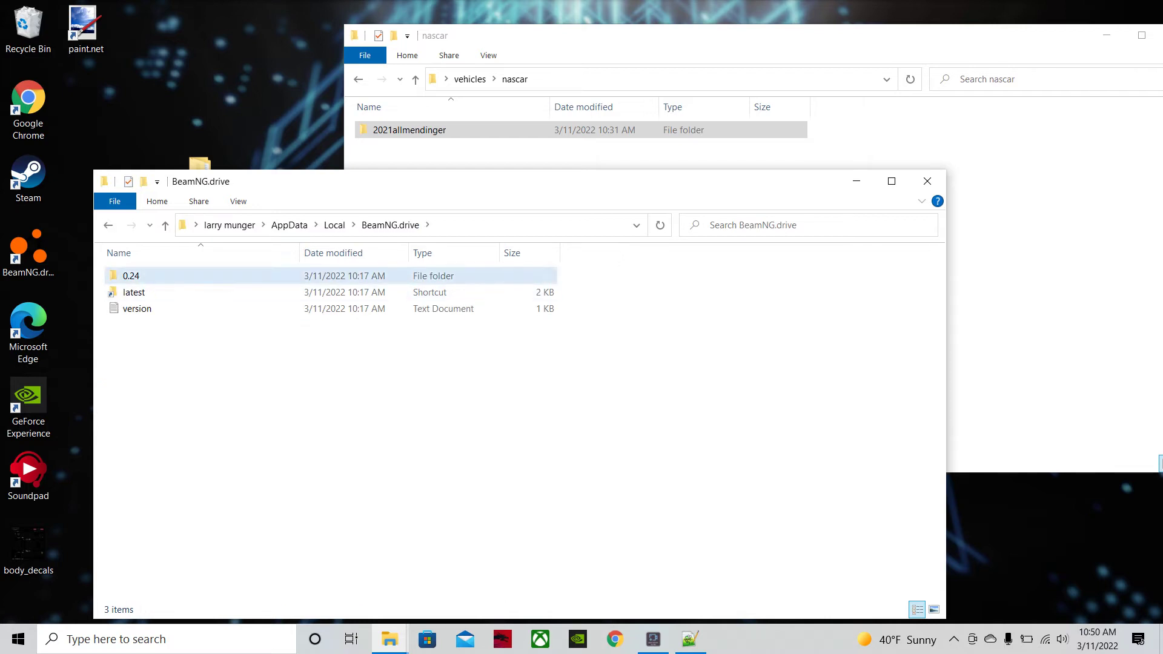
double_click(130, 276)
double_click(135, 308)
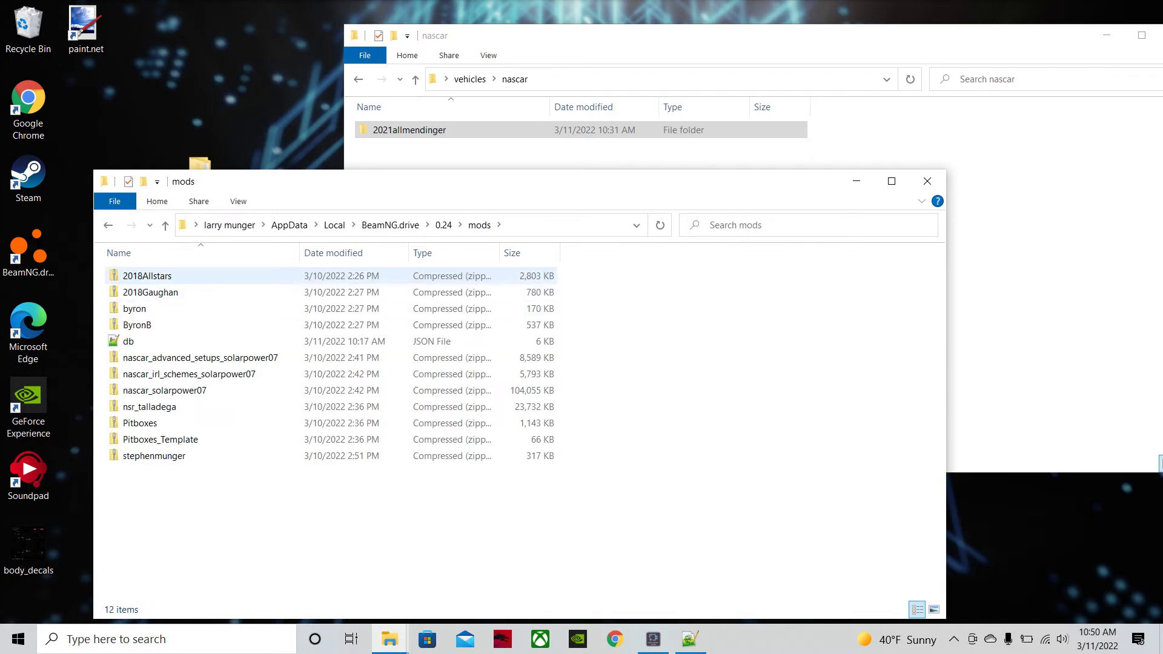
Step: Extract the whole 2018Allstars zip archive into a 2018Allstars folder inside the mods folder
double_click(147, 275)
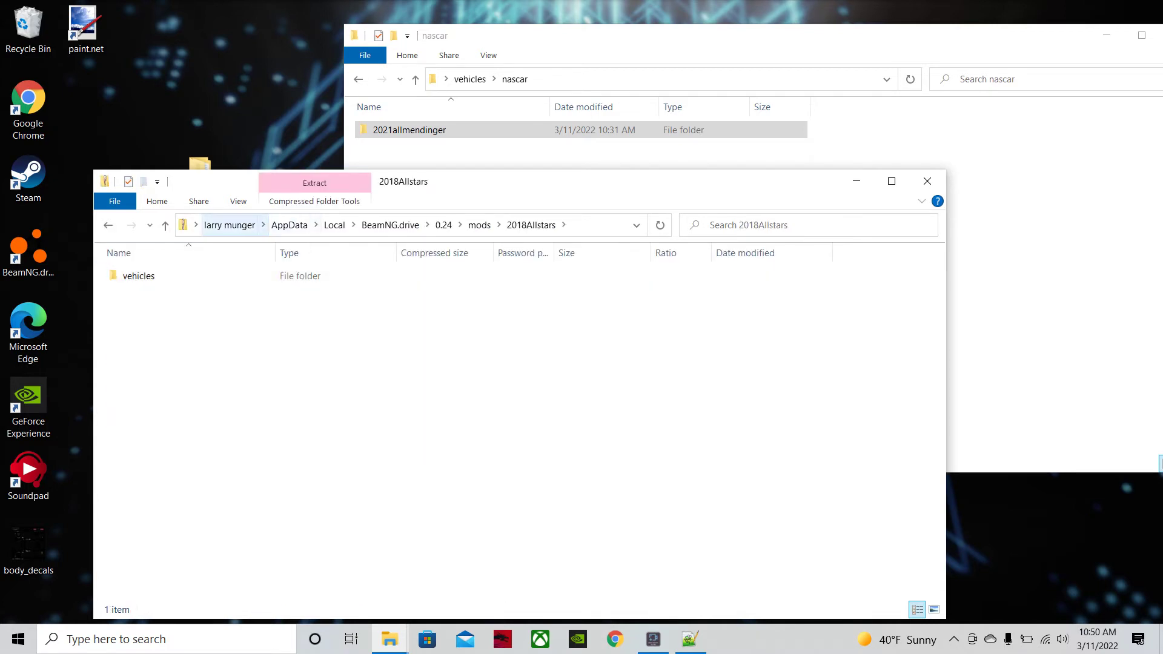
left_click(315, 201)
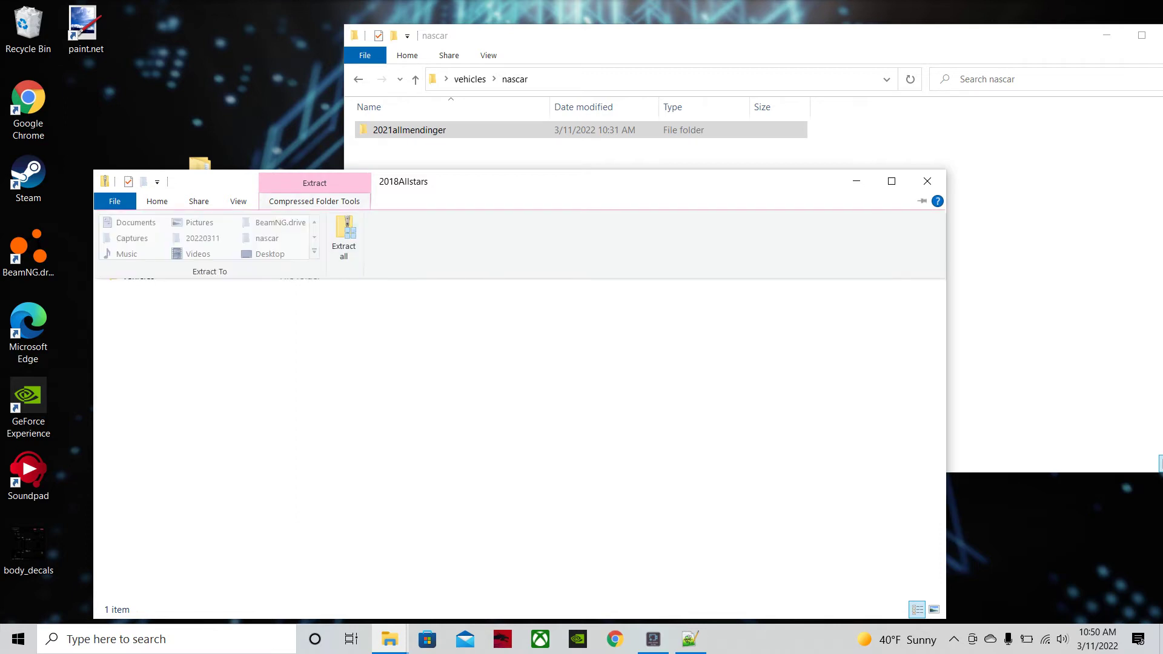
left_click(344, 239)
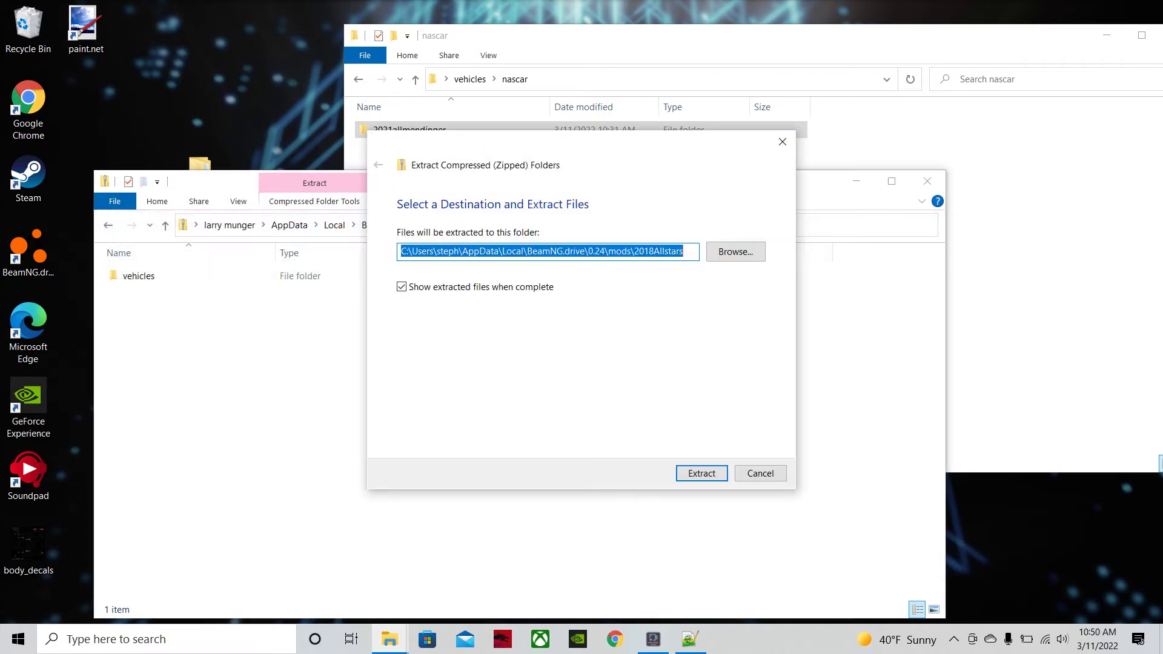
left_click(701, 473)
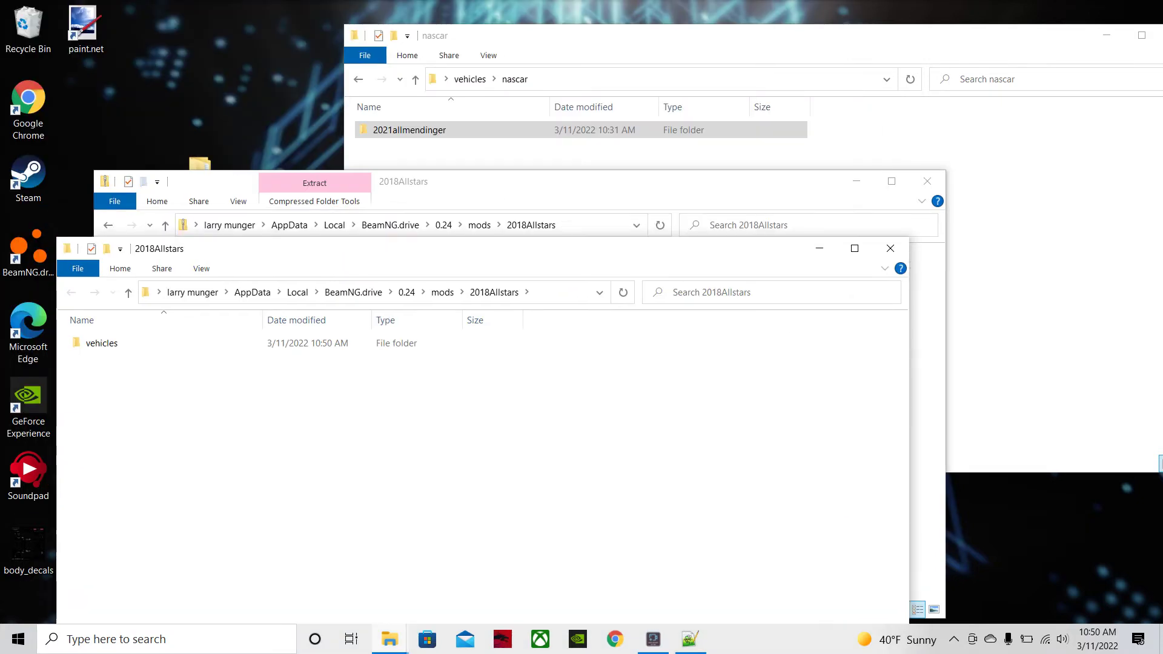
Step: Move the 2018kahne folder from the extracted 2018Allstars vehicles\nascar folder into the desktop nascar folder and delete 2021allmendinger there
left_click_drag(291, 186, 301, 183)
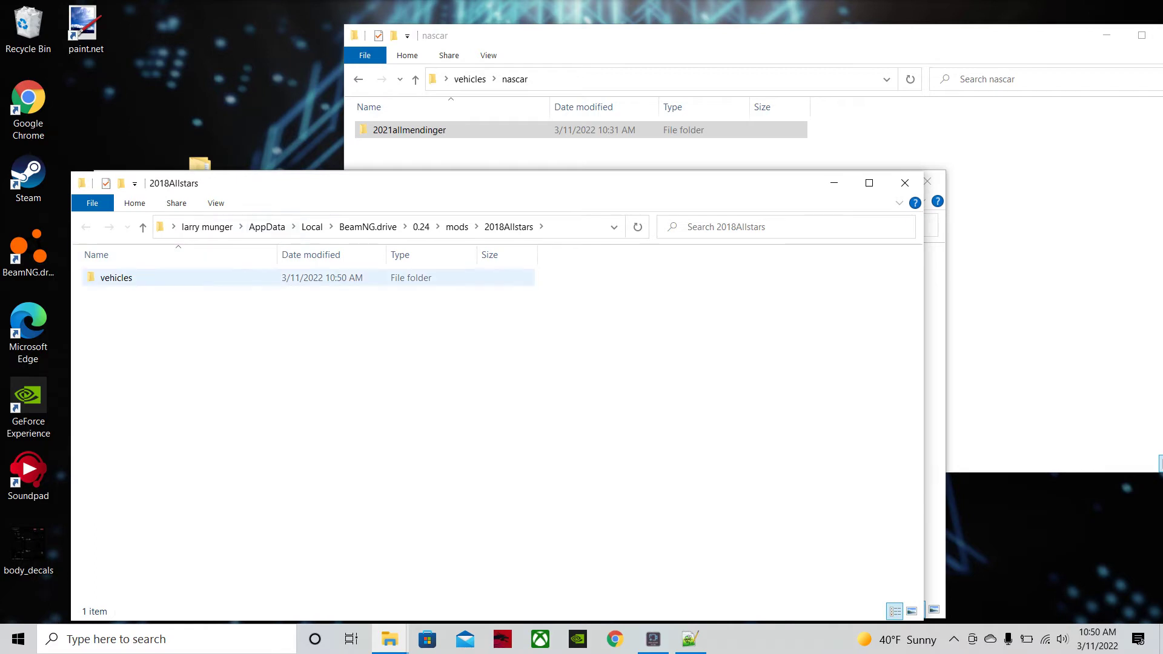
double_click(116, 277)
left_click(116, 278)
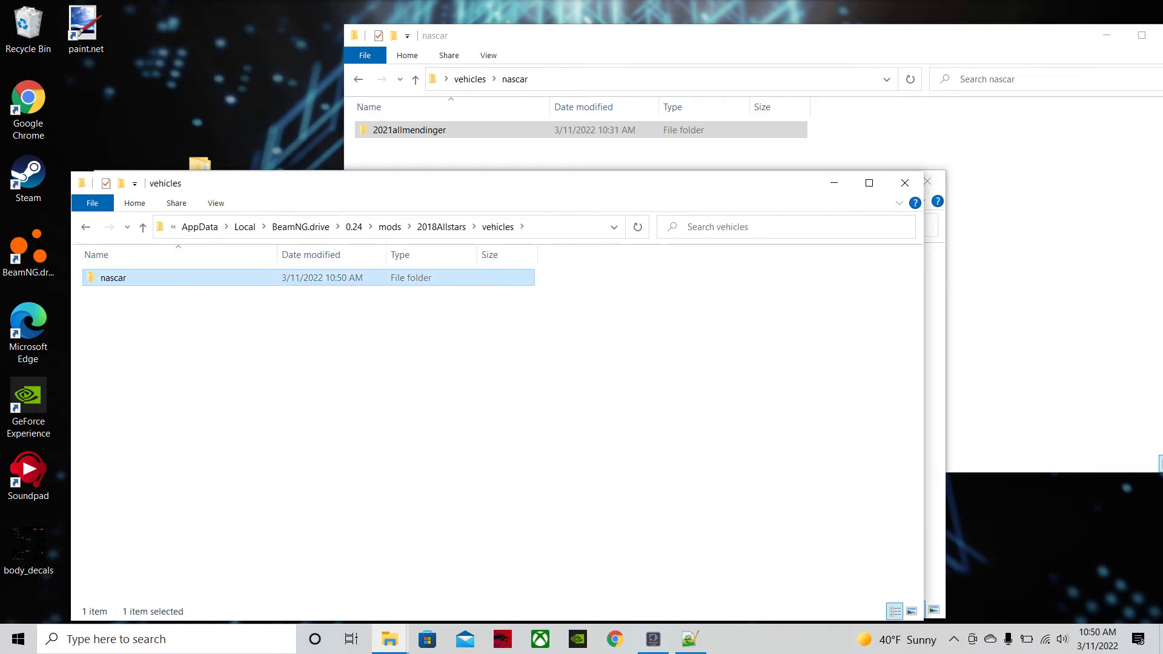
double_click(116, 277)
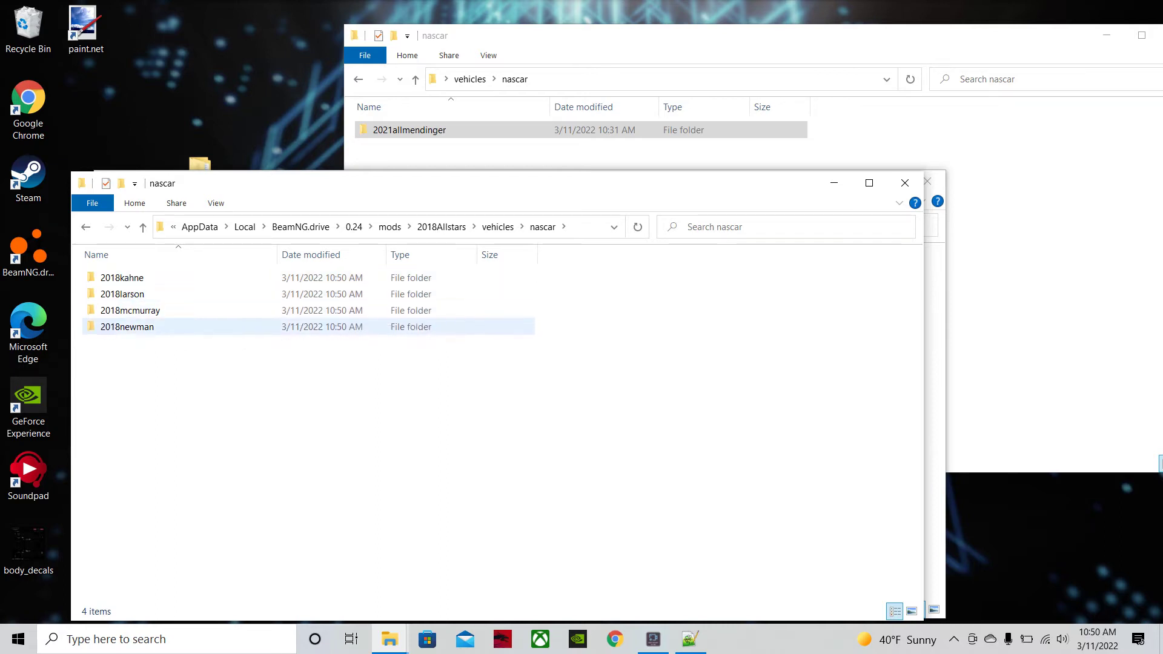
left_click(122, 277)
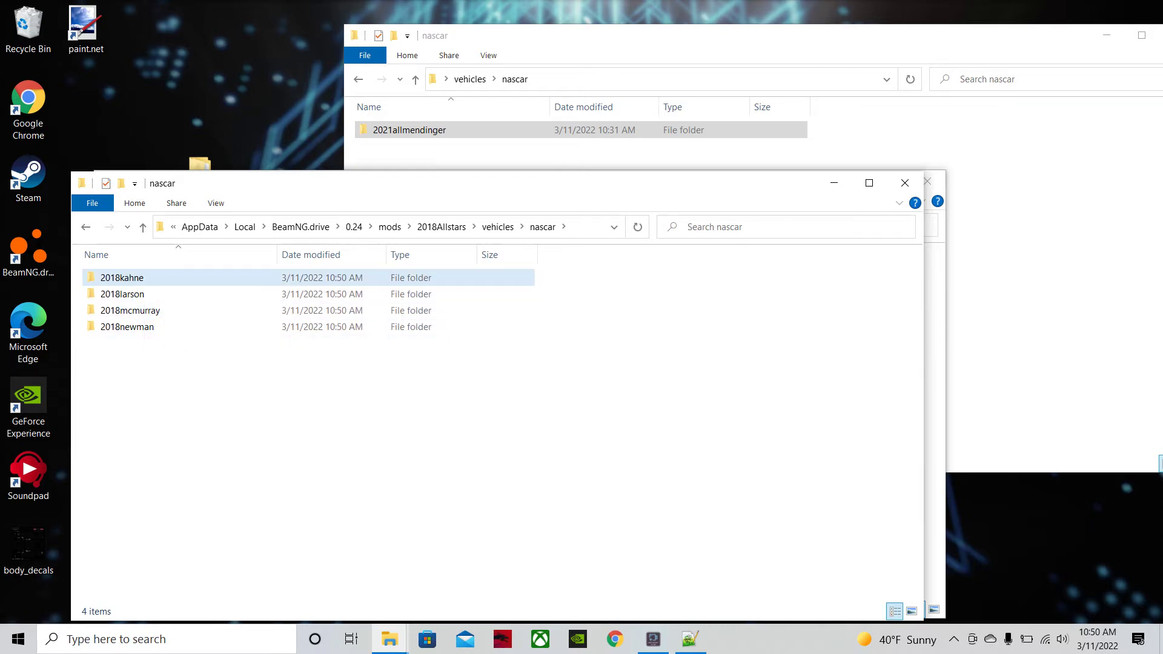
left_click_drag(145, 278, 943, 122)
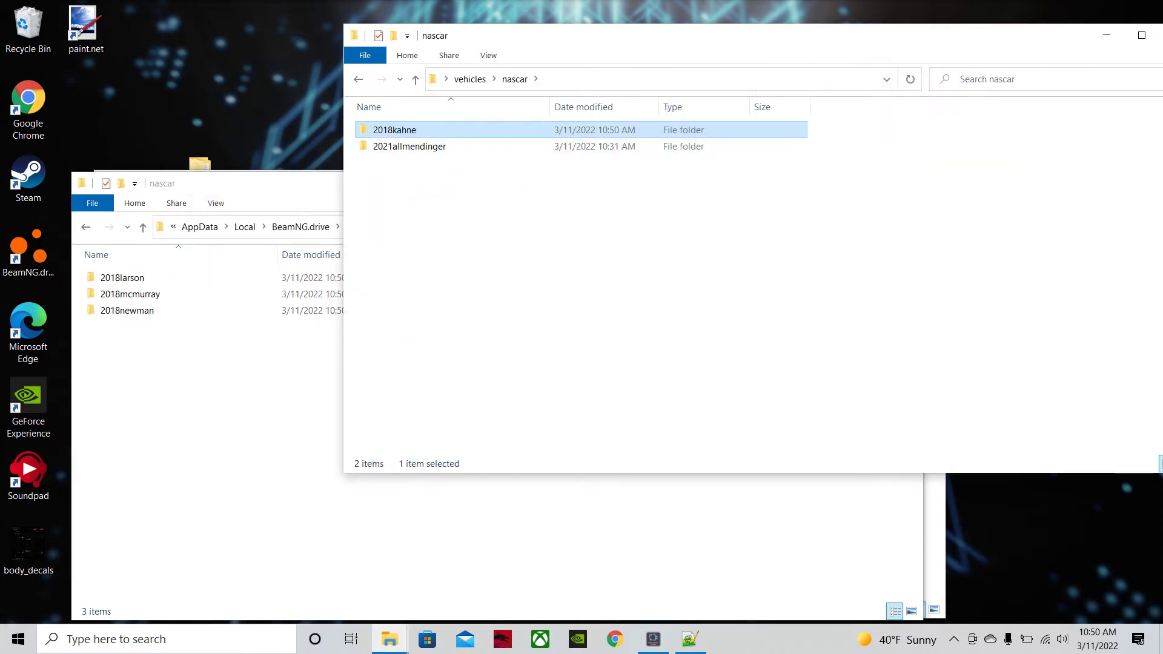
right_click(472, 143)
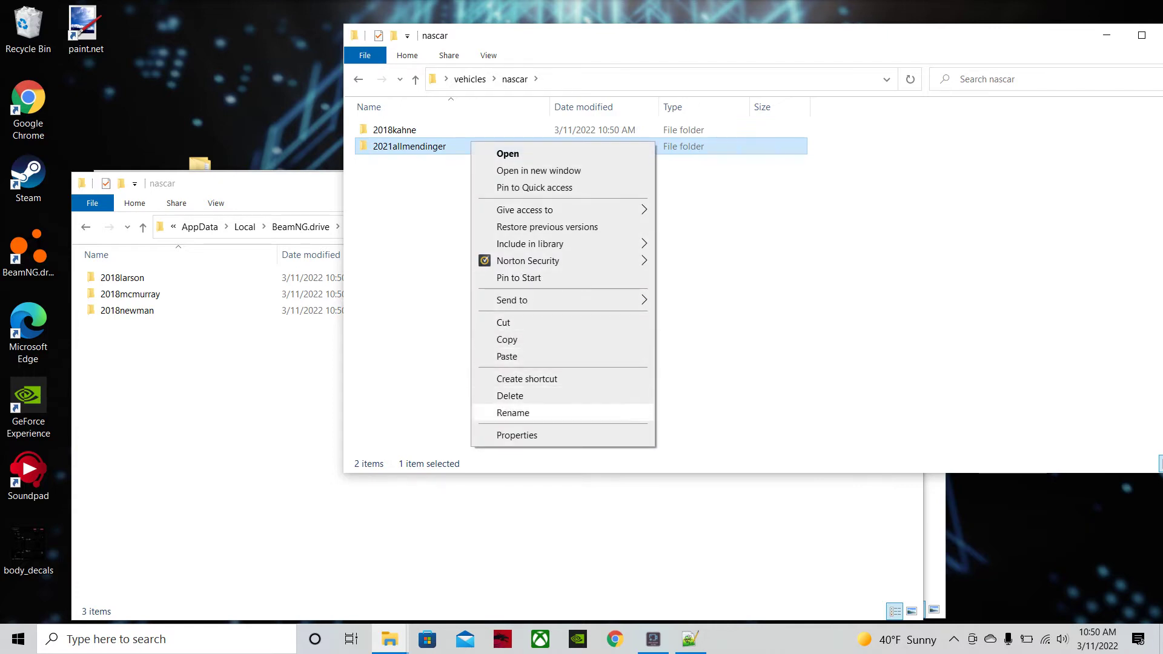
left_click(510, 396)
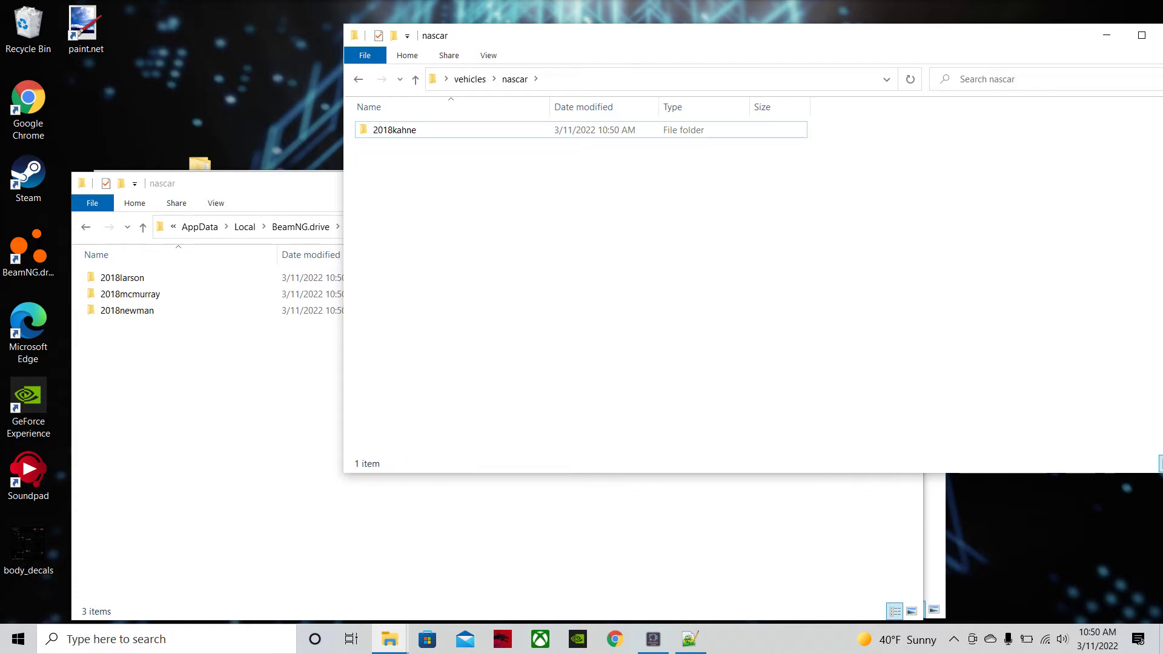
Step: Go back up to the mods folder and move the extracted 2018Allstars folder onto the desktop
left_click(290, 184)
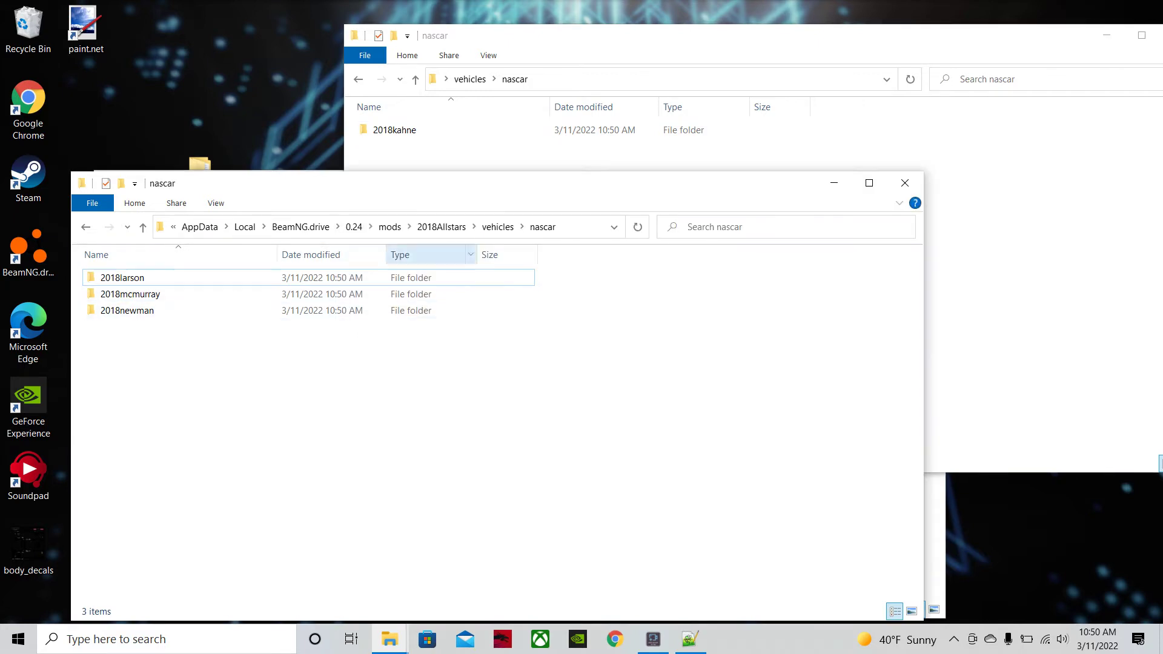
left_click(498, 226)
left_click(442, 227)
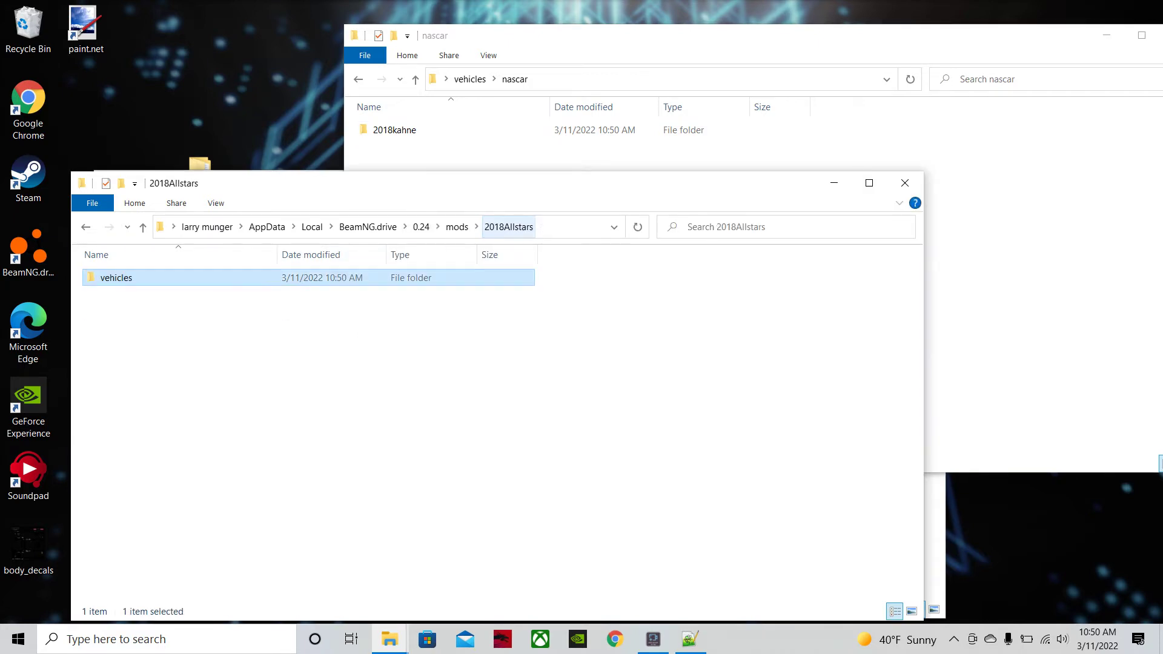
left_click(457, 227)
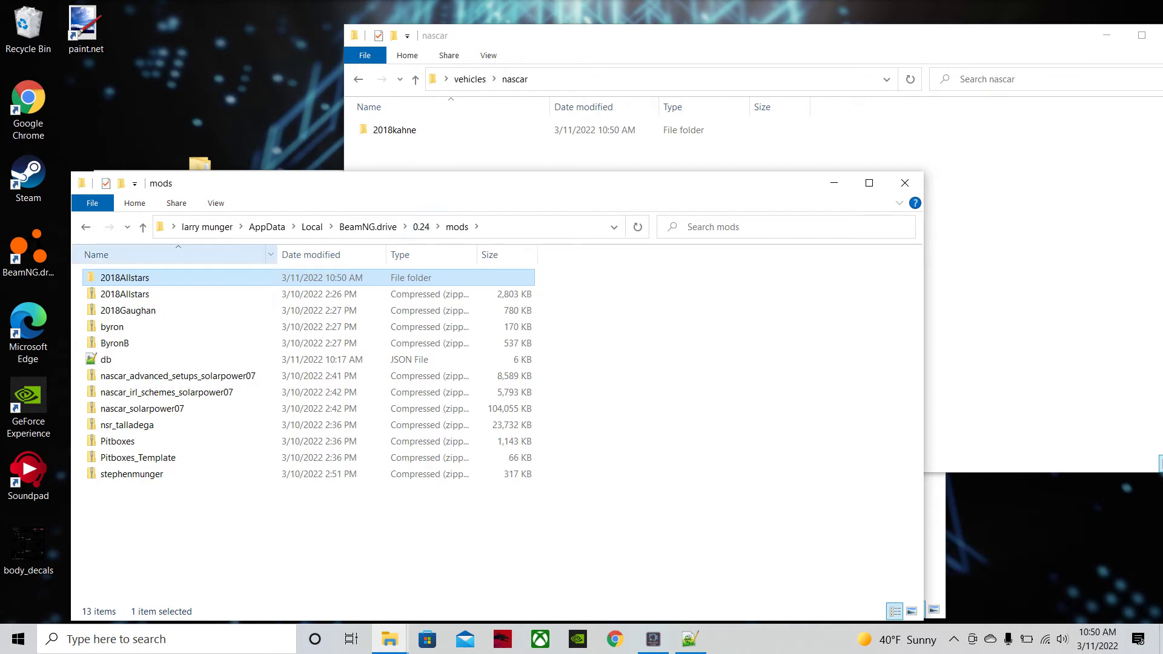
left_click_drag(125, 277, 206, 30)
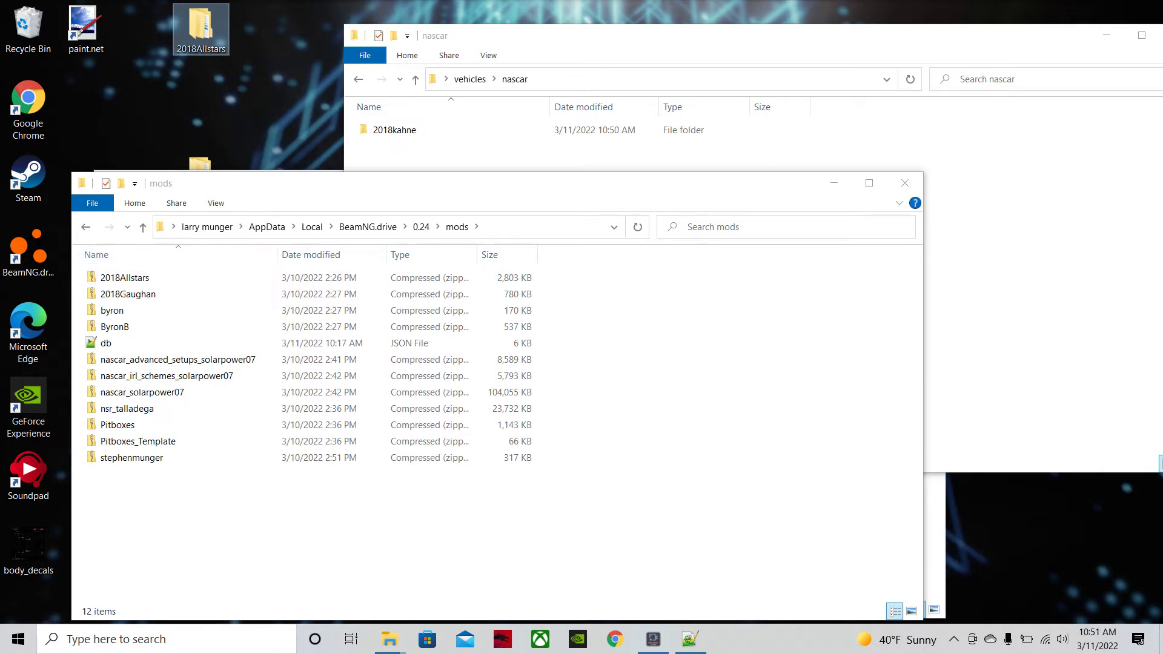
Step: Rename the 2018kahne folder in vehicles\nascar to 2021allmendinger
left_click(727, 36)
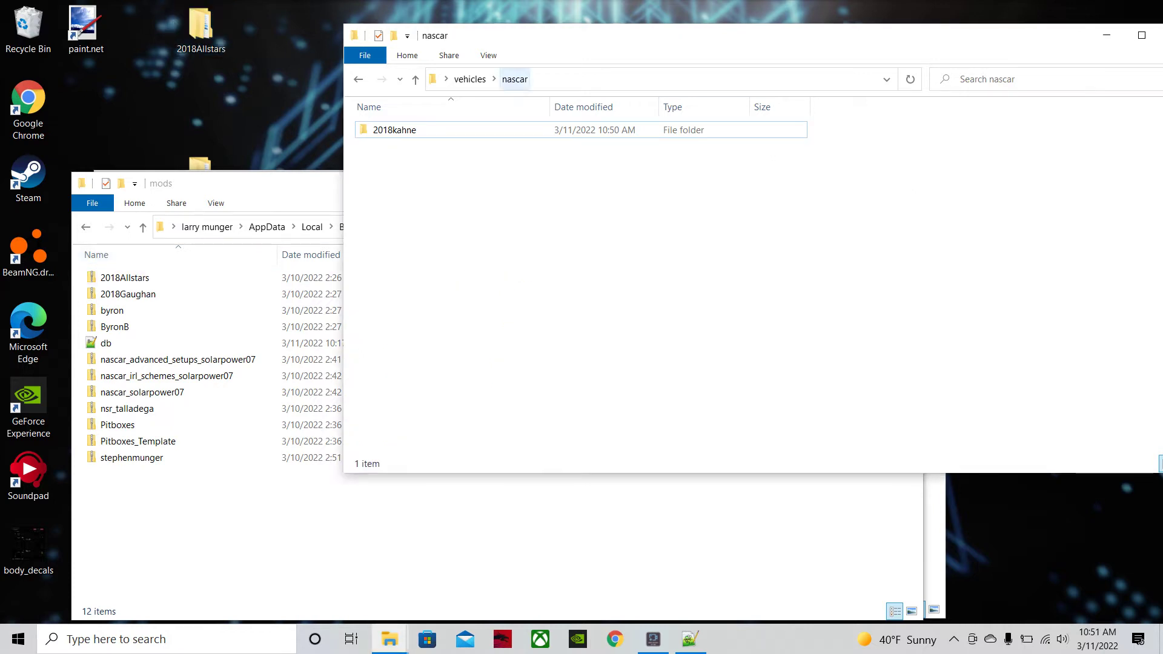
left_click(515, 130)
key("Return")
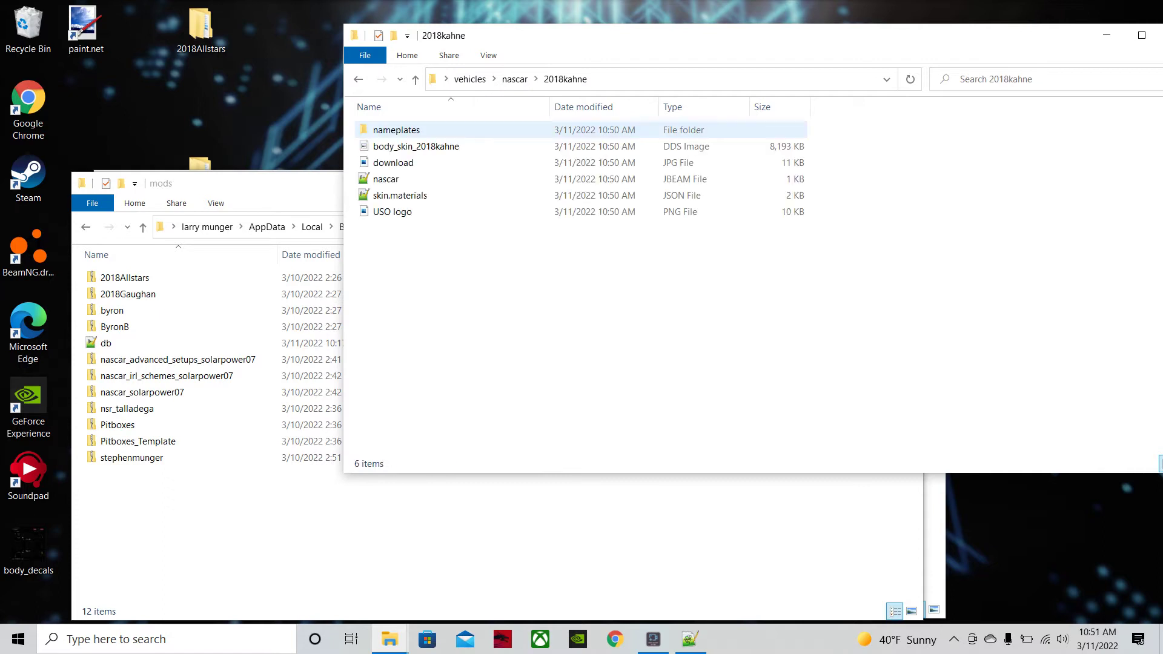
key("BackSpace")
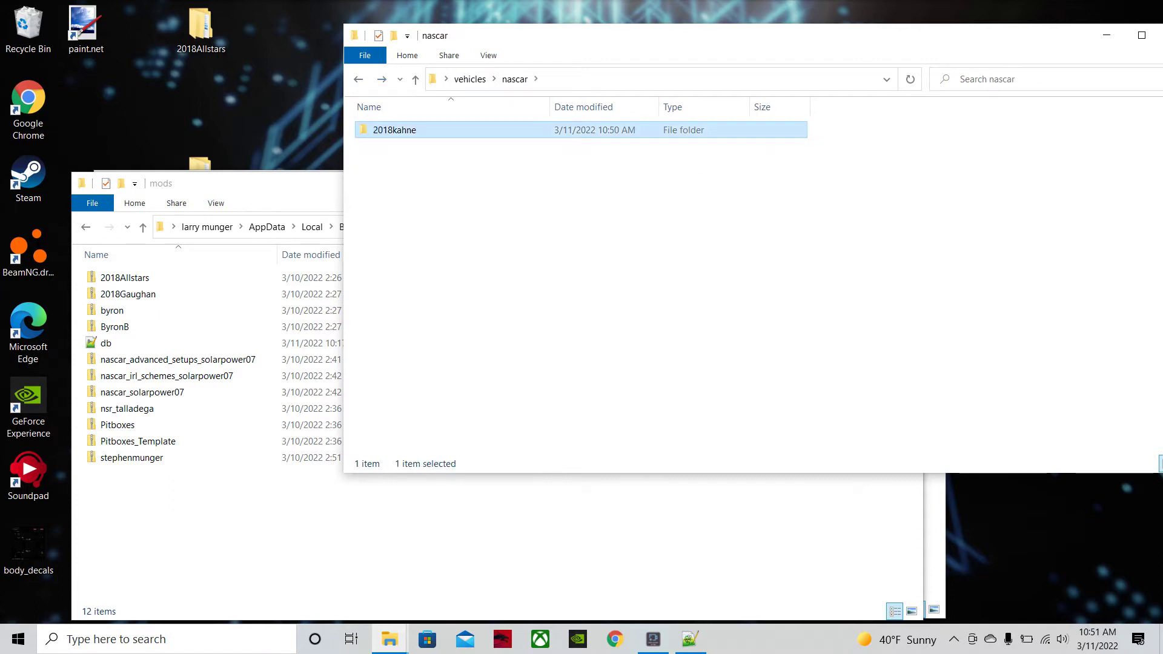
right_click(411, 127)
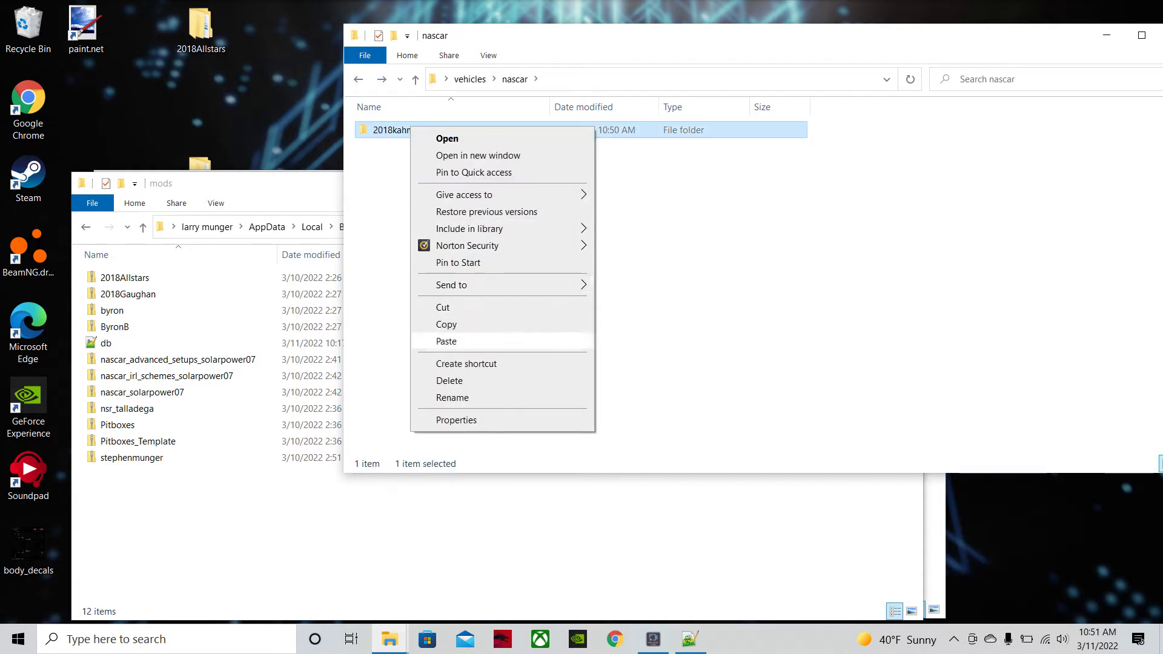
left_click(452, 397)
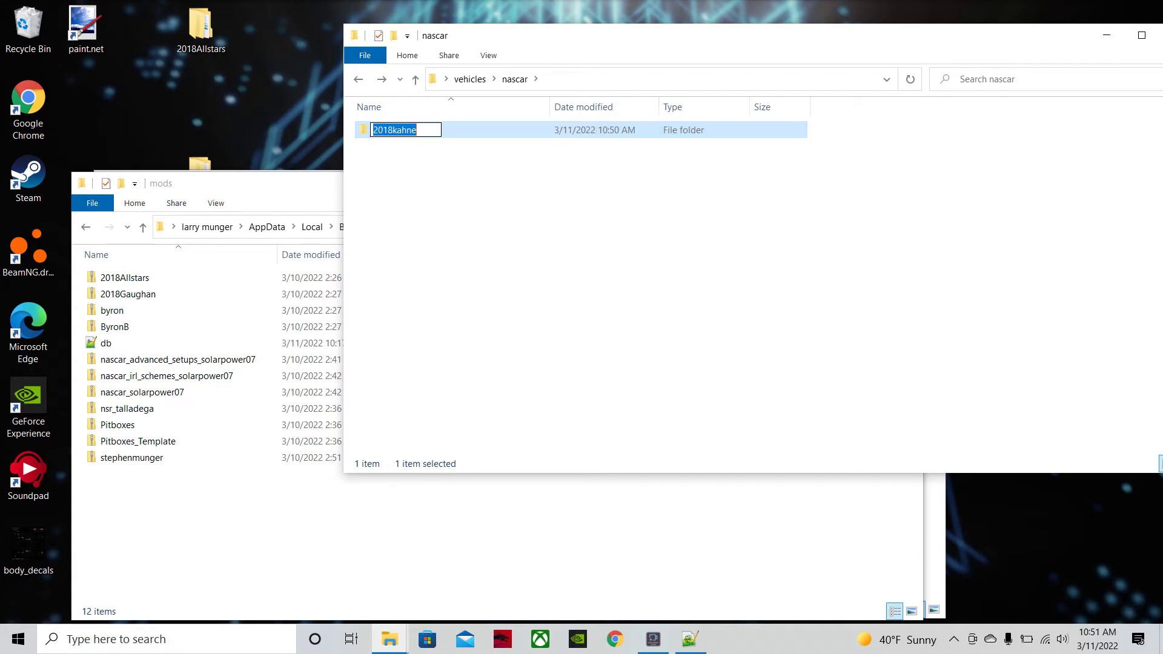
type("2021")
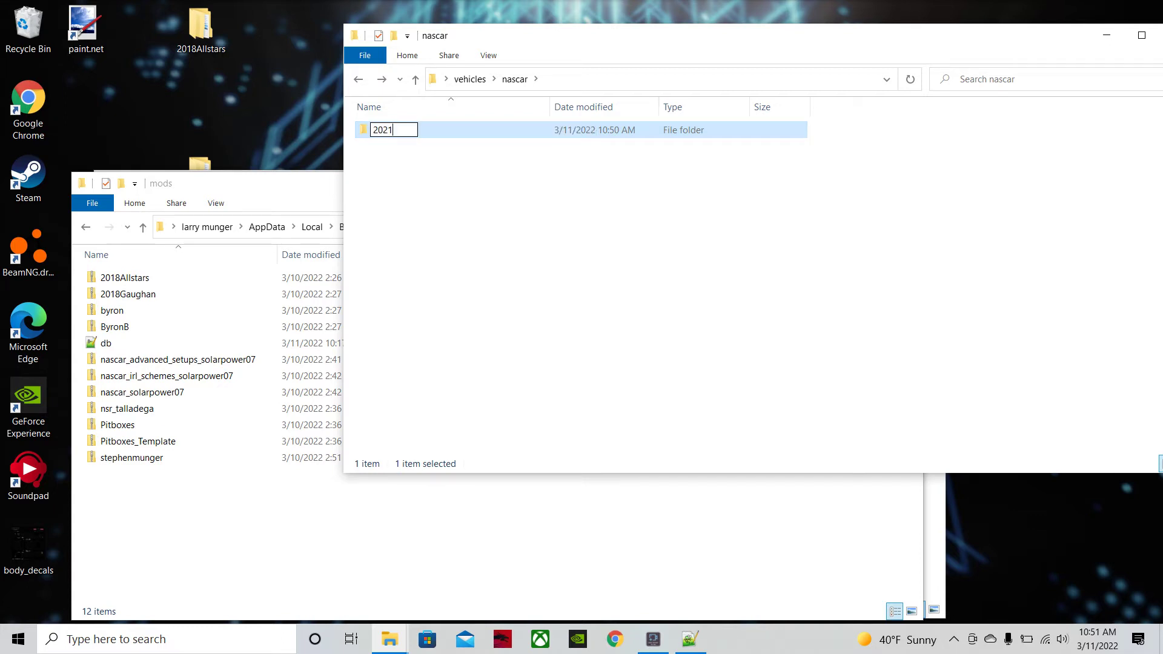
type("allmendinger")
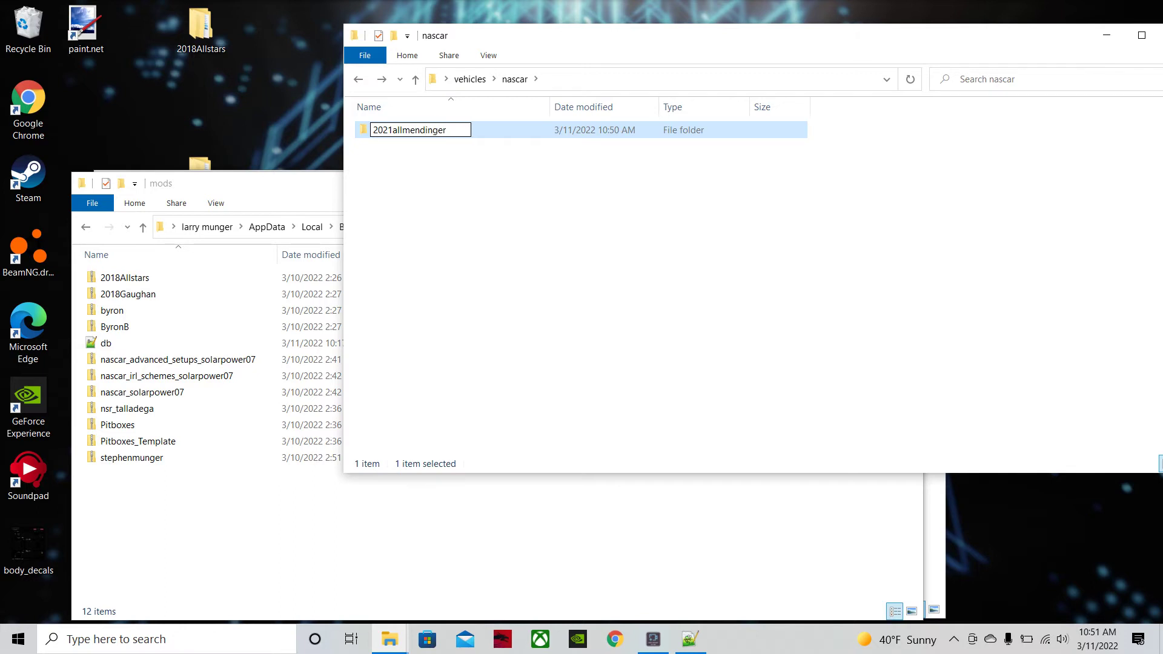
key("Return")
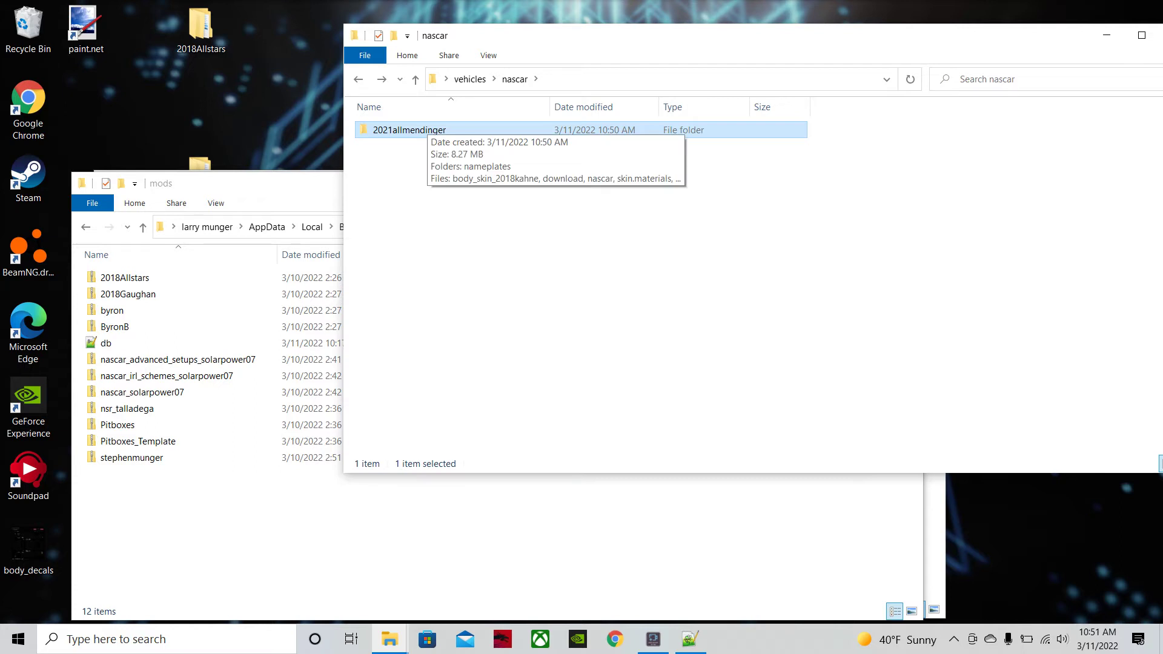
Step: Delete the USO logo PNG and the download JPG from the 2021allmendinger folder
double_click(427, 127)
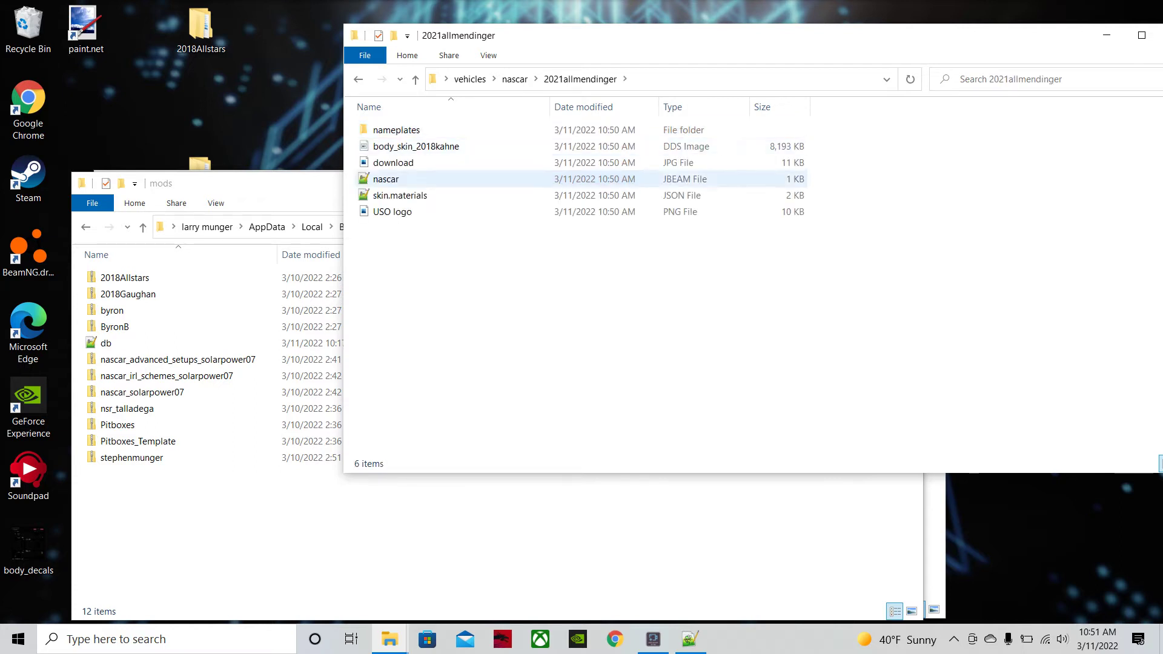
left_click(407, 211)
right_click(409, 212)
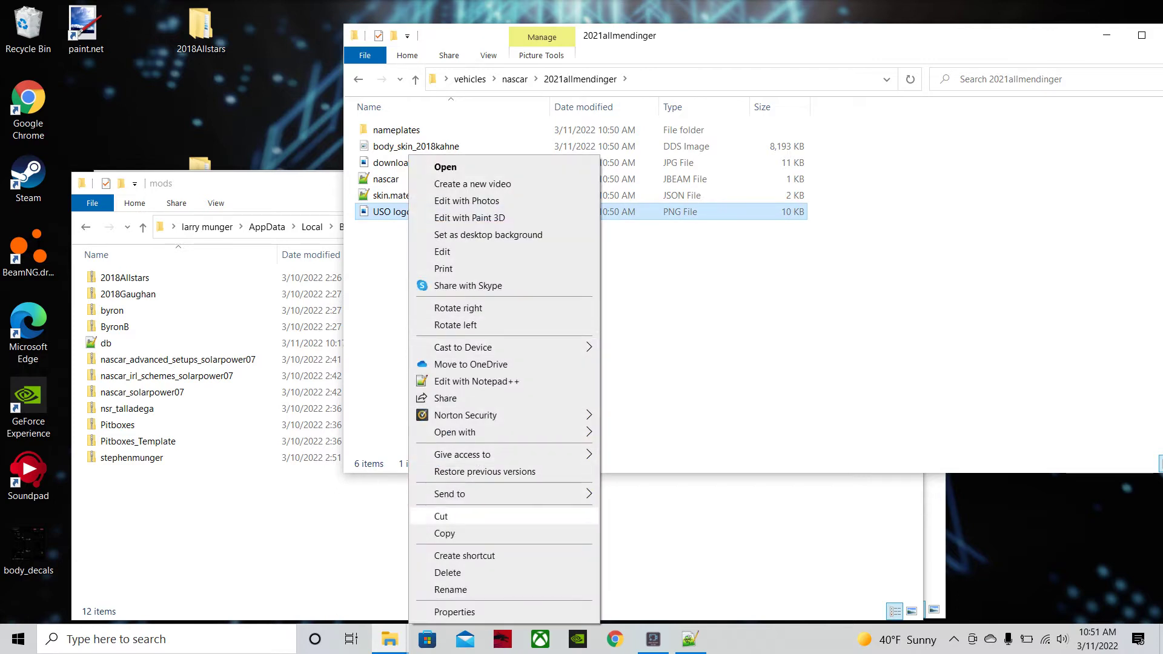
left_click(448, 573)
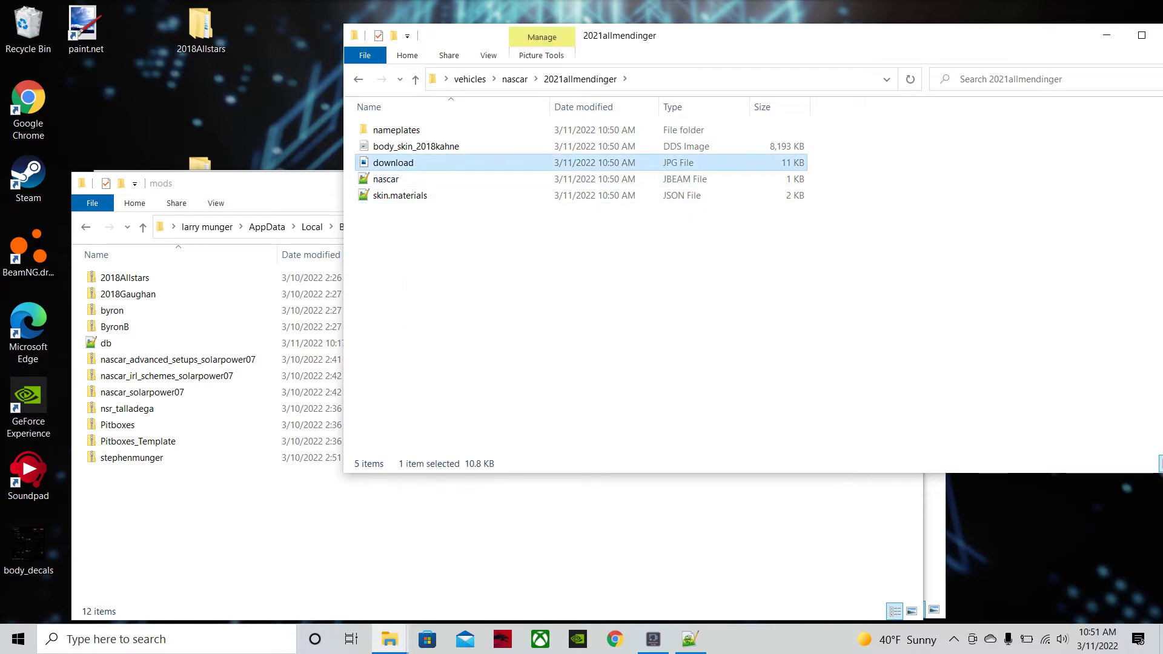
right_click(409, 163)
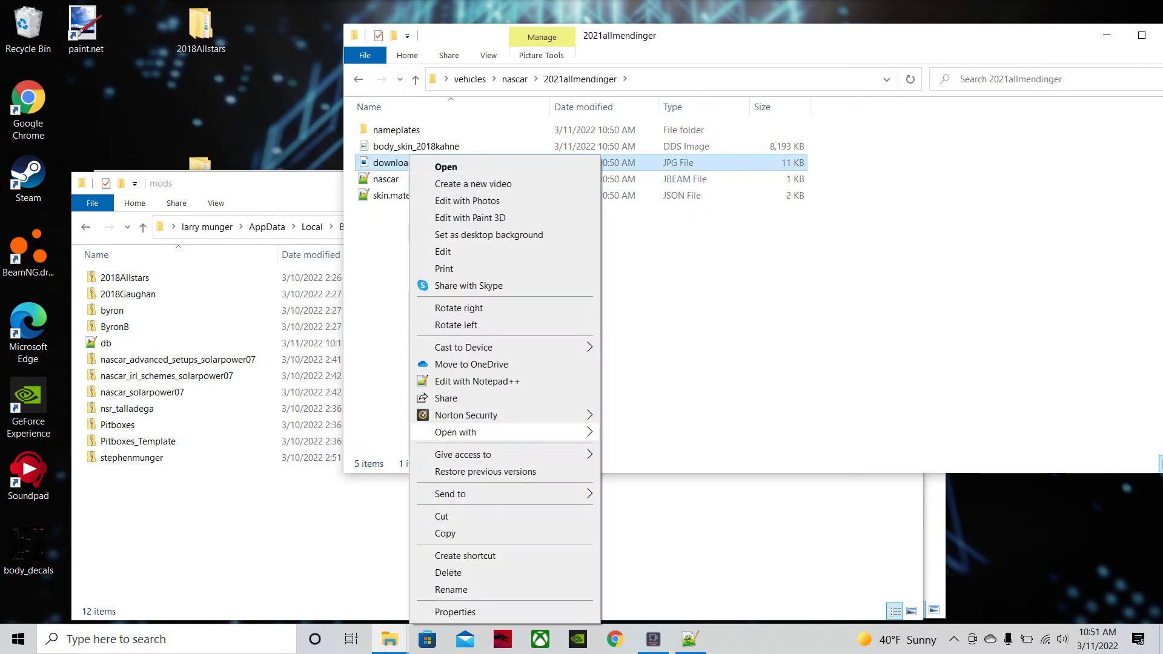
left_click(448, 572)
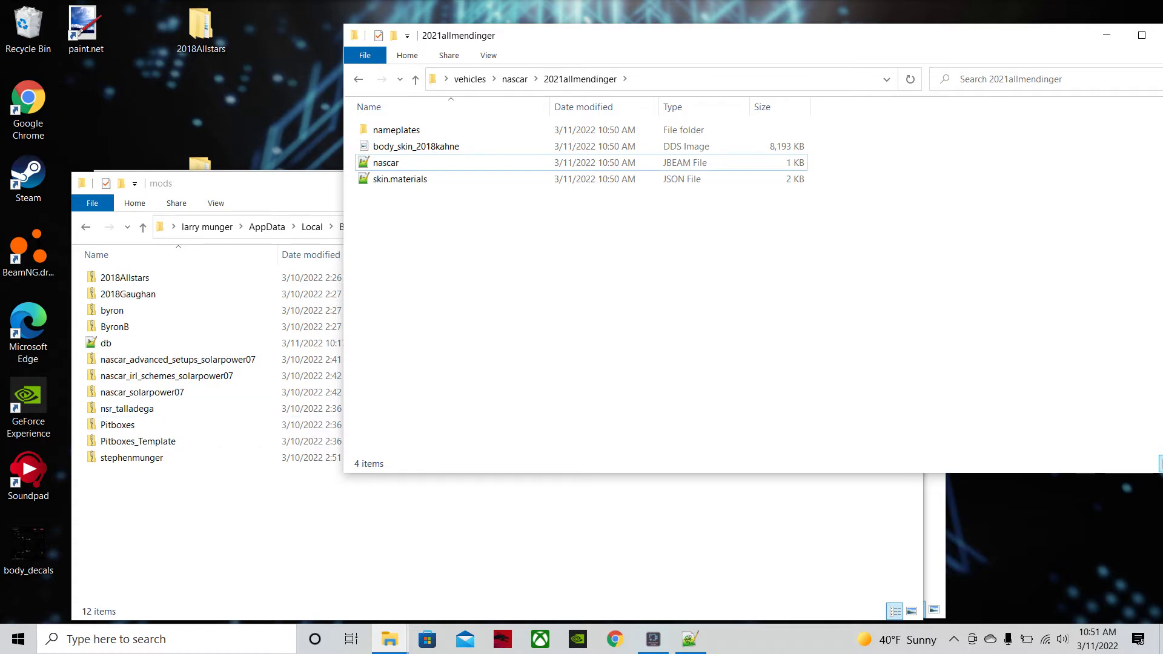
Step: In the desktop 2018Allstars folder, check vehicles\nascar\2018larson and delete the 42kyle_larson_2018 JPG from the 2018mcmurray folder
double_click(201, 27)
double_click(136, 106)
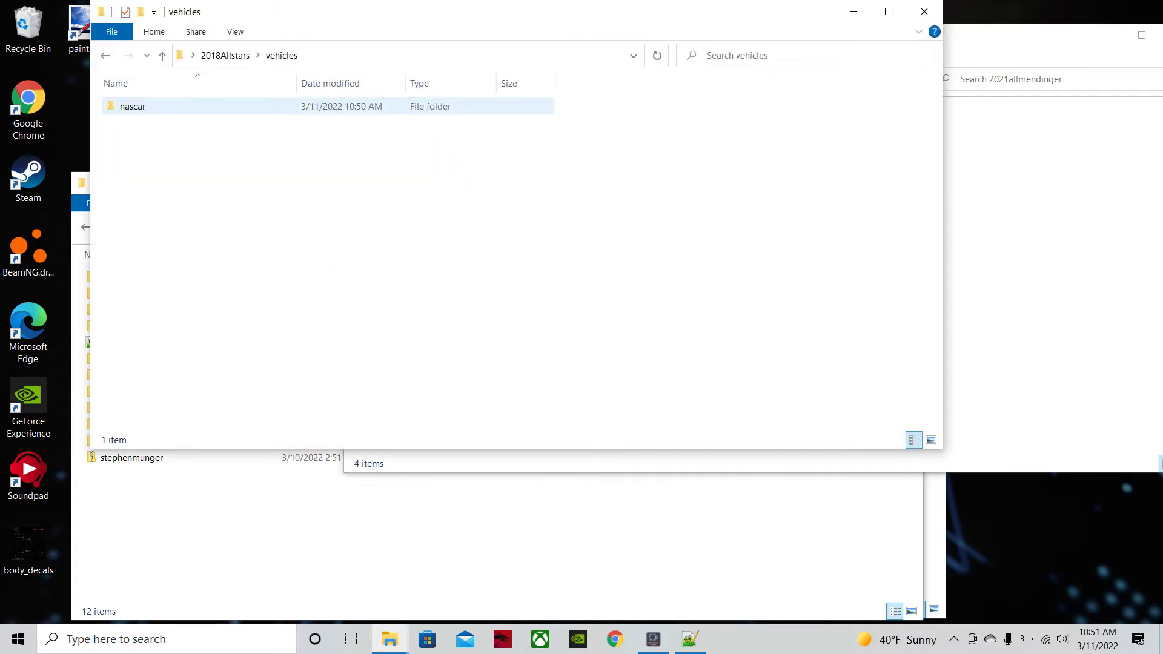
double_click(136, 106)
left_click(141, 106)
key("Return")
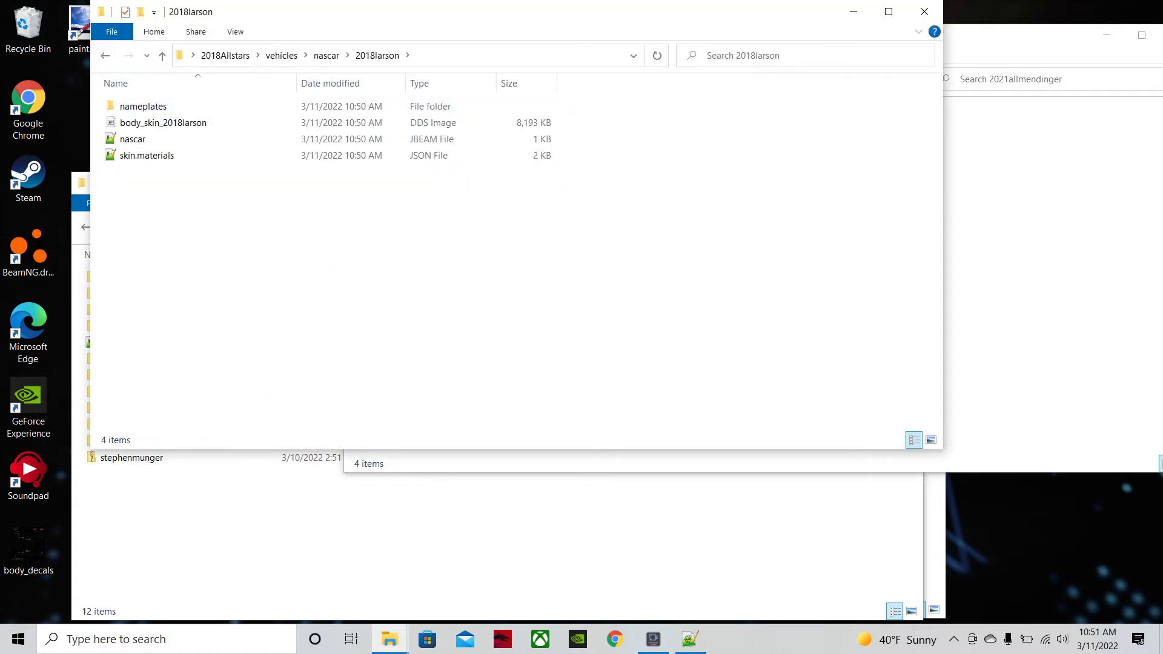
key("alt+Left")
double_click(142, 122)
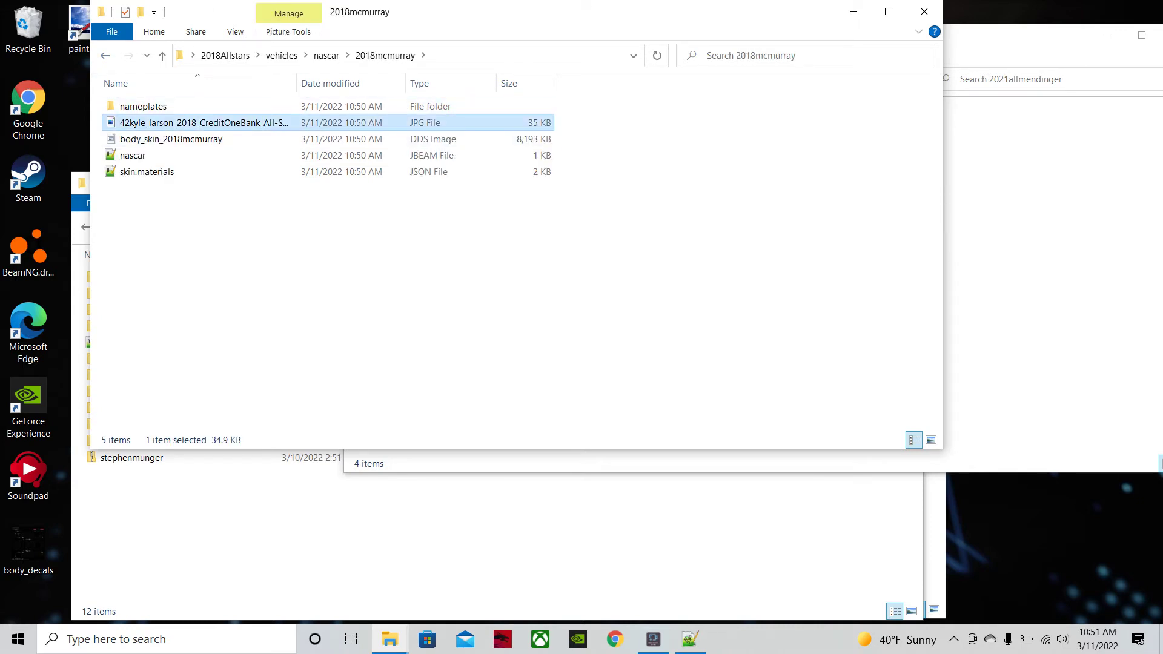
key("F2")
key("Escape")
right_click(277, 118)
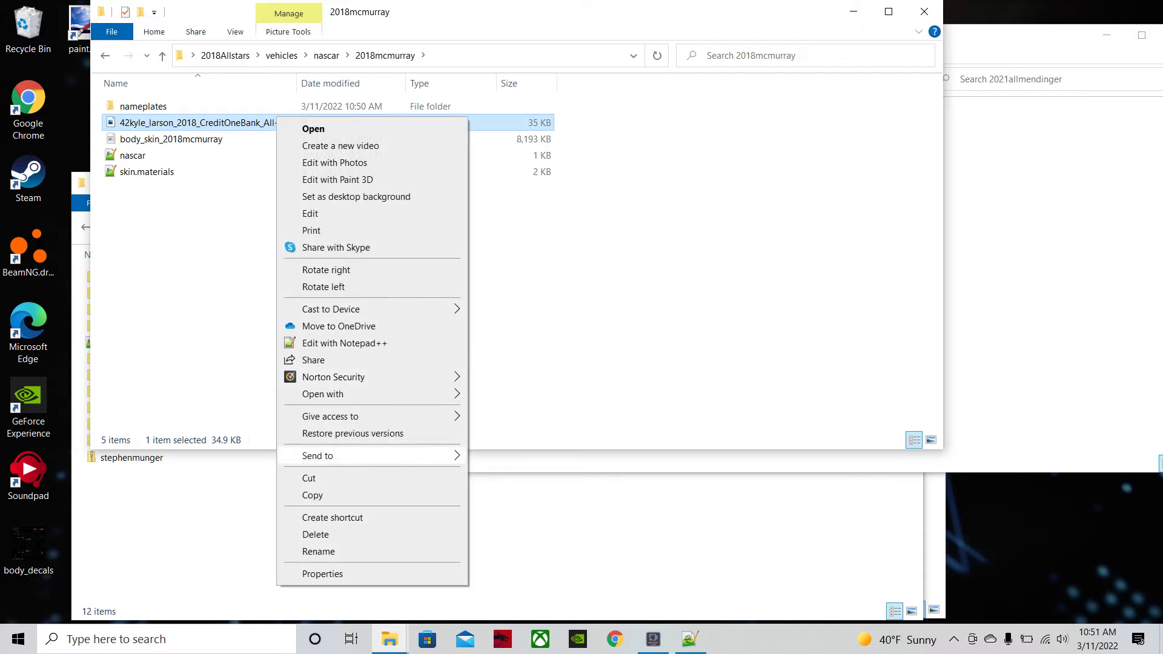
left_click(316, 534)
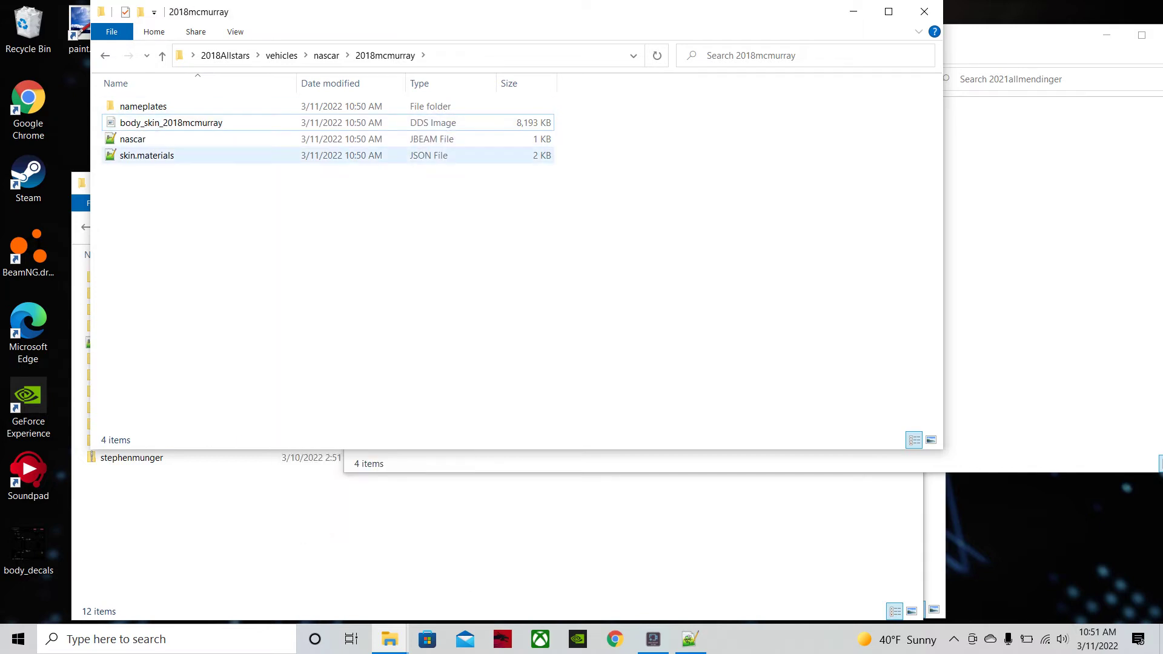
Step: Check the contents of the 2018newman folder and close the 2018Allstars folder window
key("BackSpace")
key("Down")
key("Return")
key("Down")
key("Down")
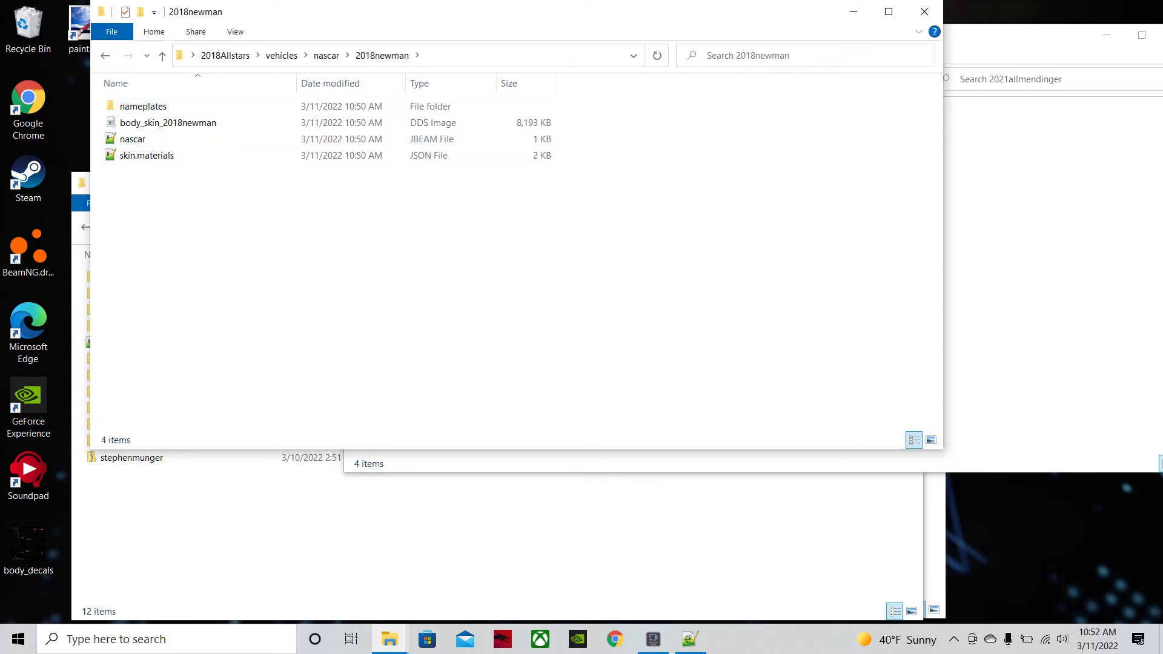
left_click(924, 11)
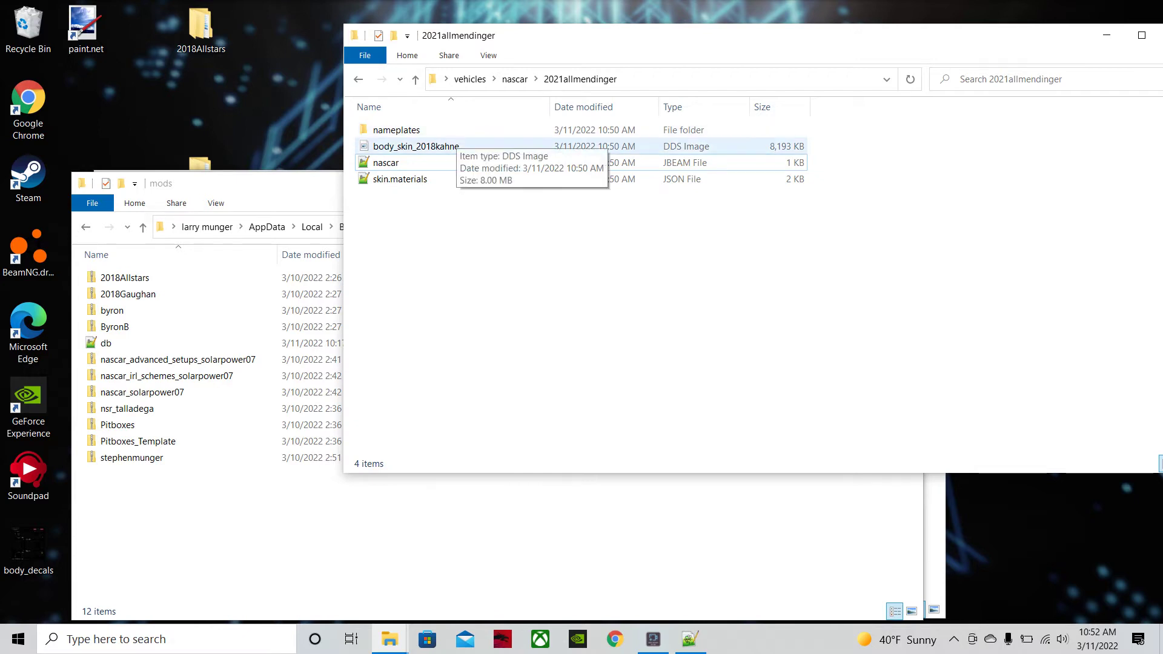
Step: Delete body_skin_2018kahne from the 2021allmendinger folder and move the body_decals PNG from the desktop in its place
left_click(451, 148)
right_click(450, 148)
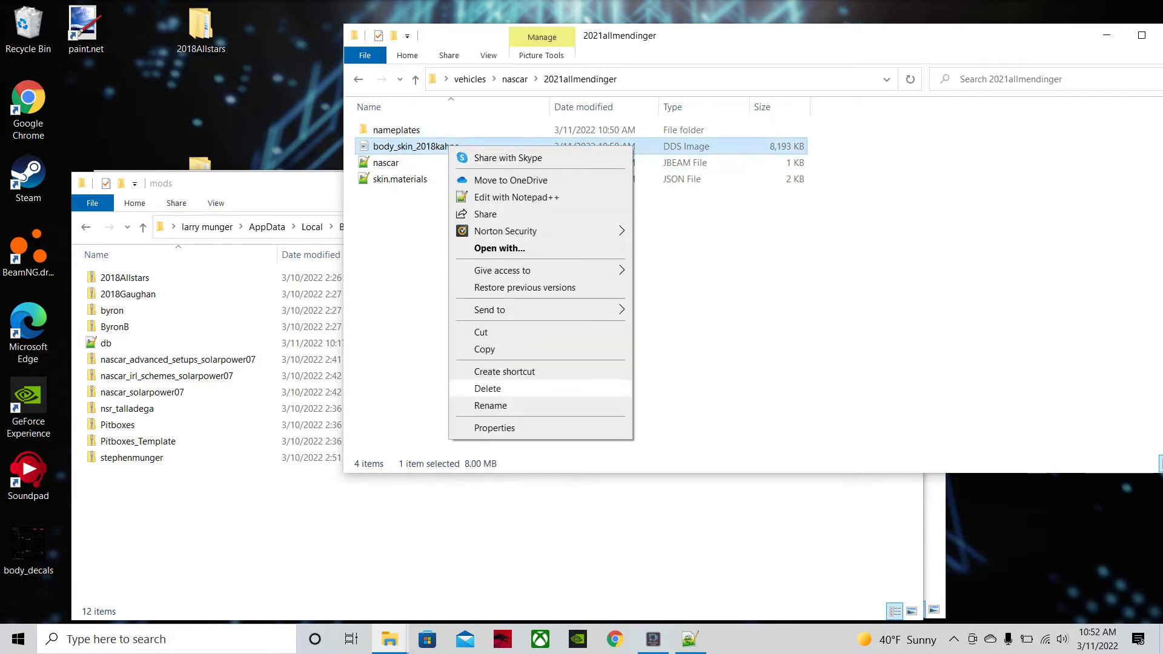
left_click(491, 406)
left_click(490, 254)
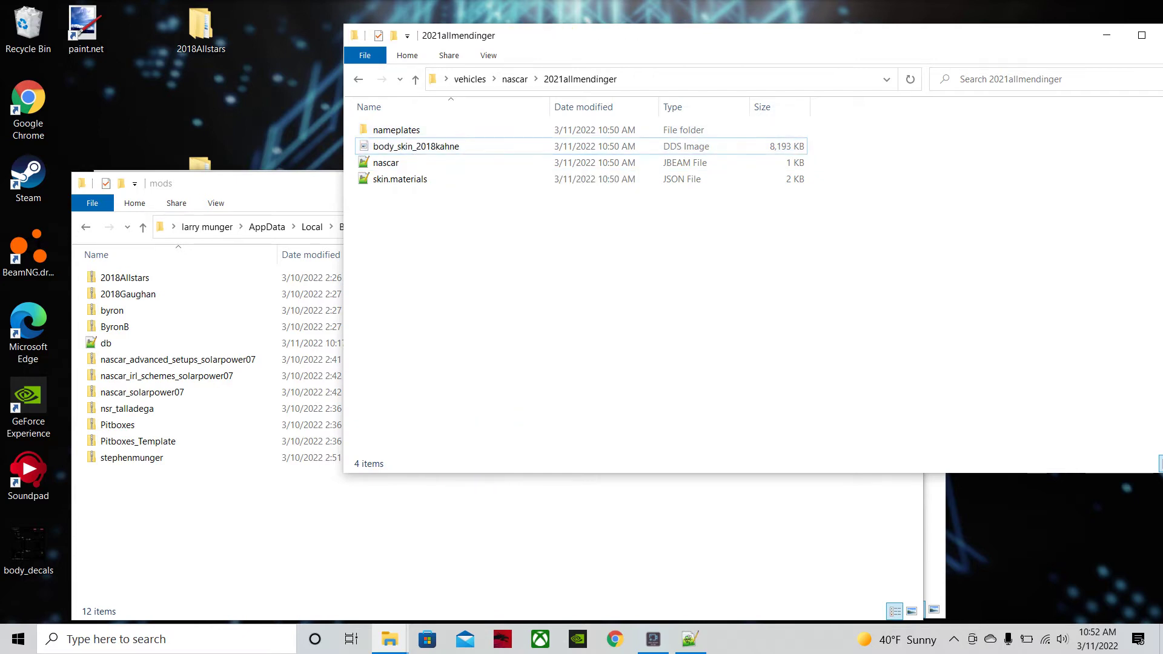
right_click(475, 146)
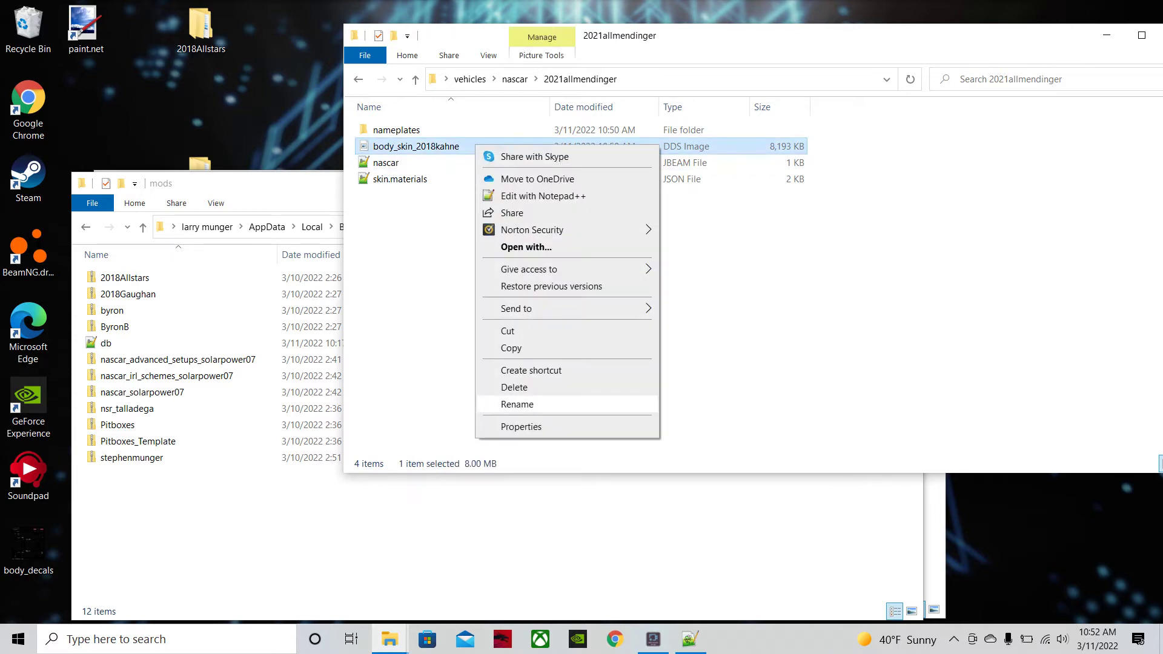
left_click(496, 387)
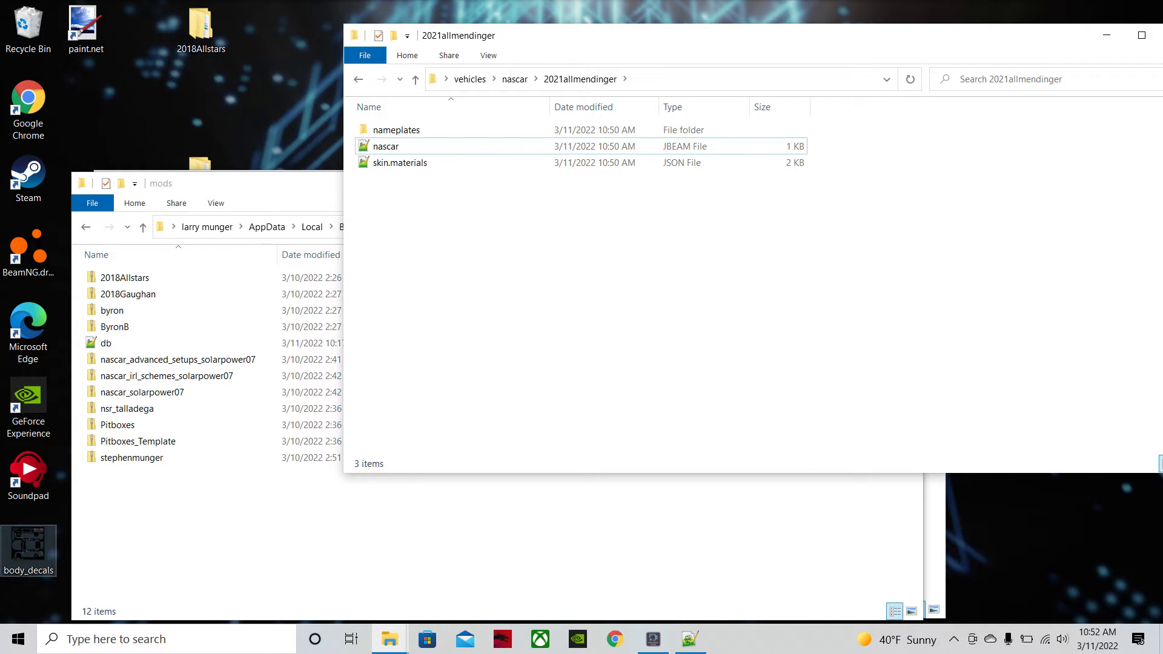
left_click(28, 550)
left_click_drag(28, 549, 488, 239)
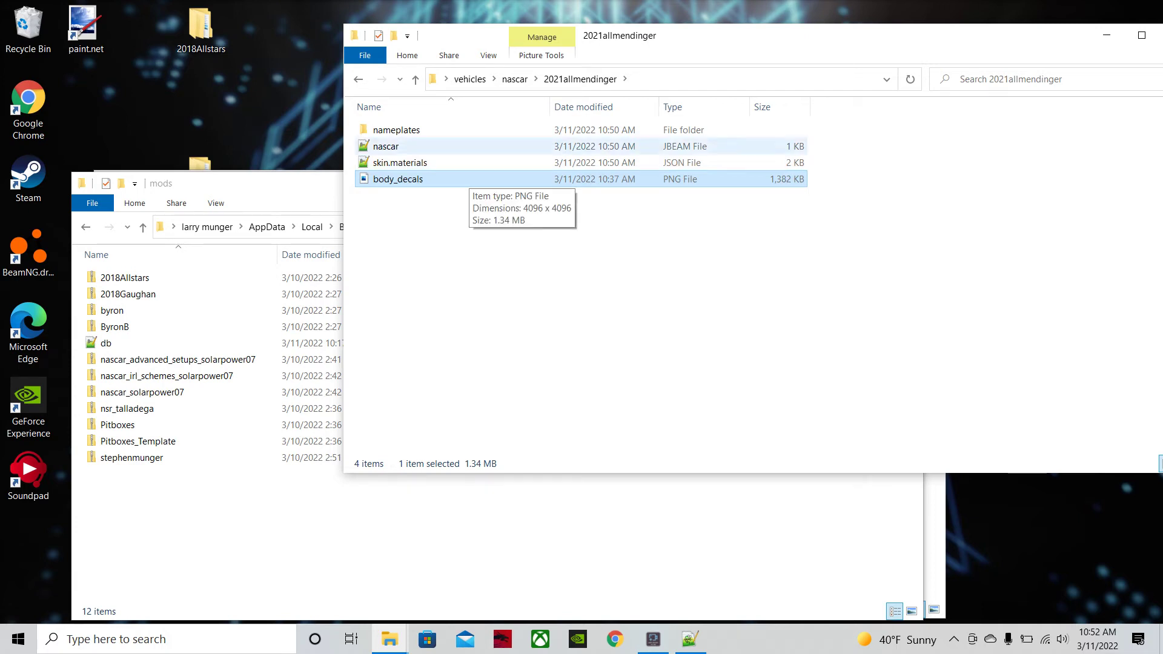
Step: Open nameplate_skin_2018kahne from the nameplates subfolder in paint.net, making it the default app for .dds files
double_click(396, 130)
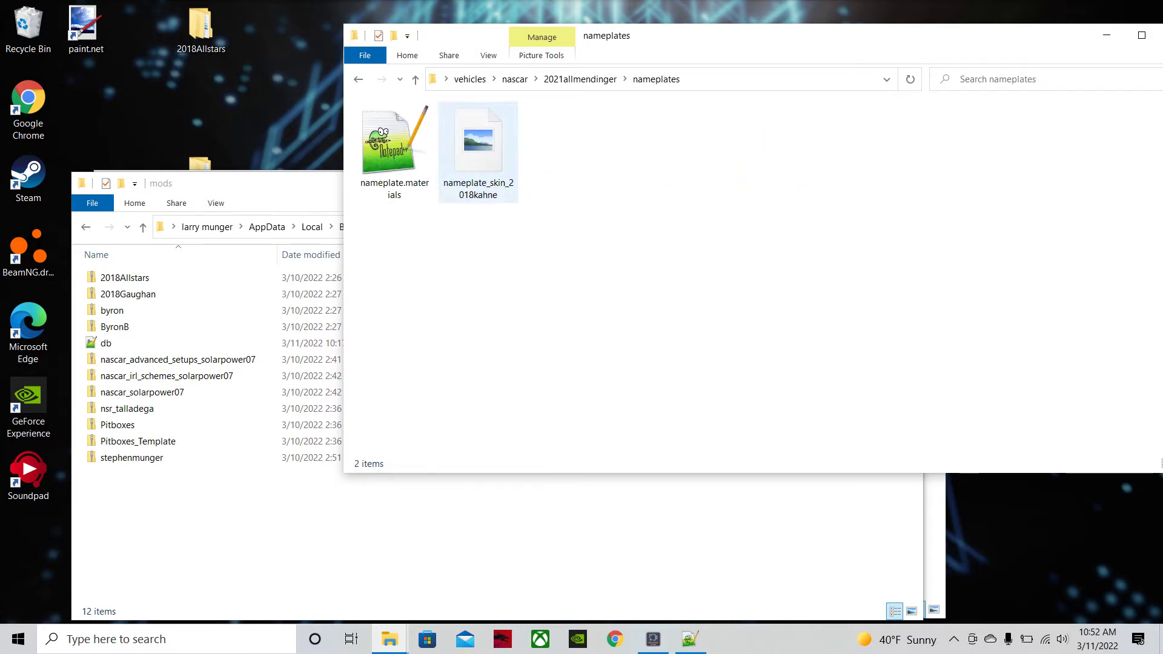
right_click(468, 157)
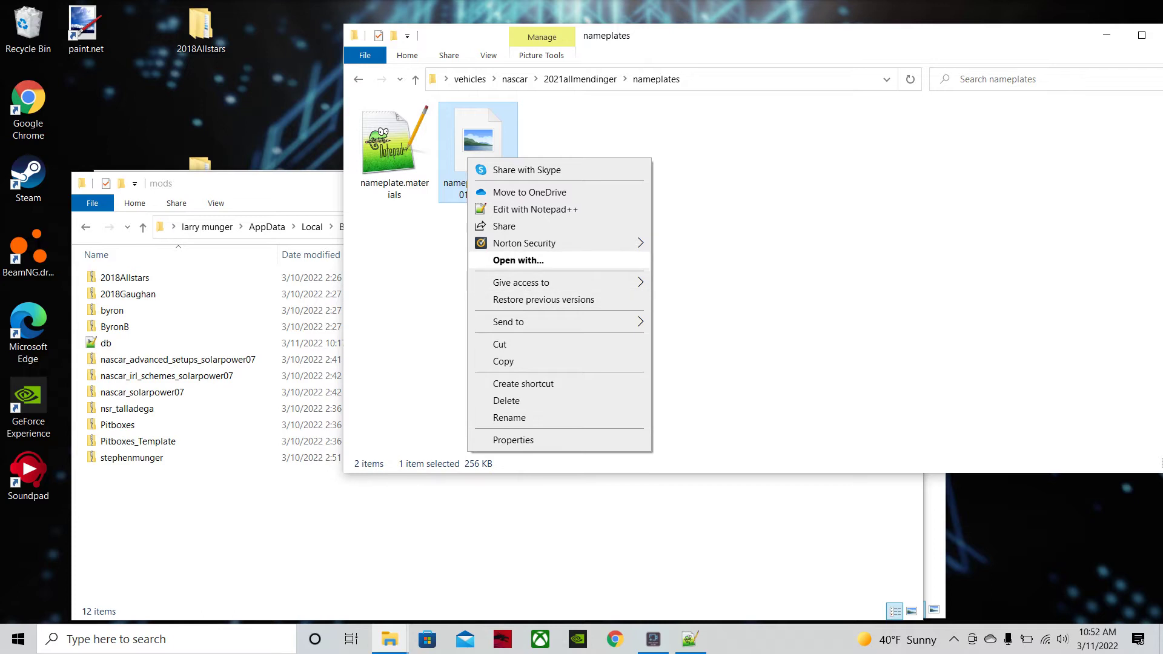
left_click(518, 259)
left_click(508, 225)
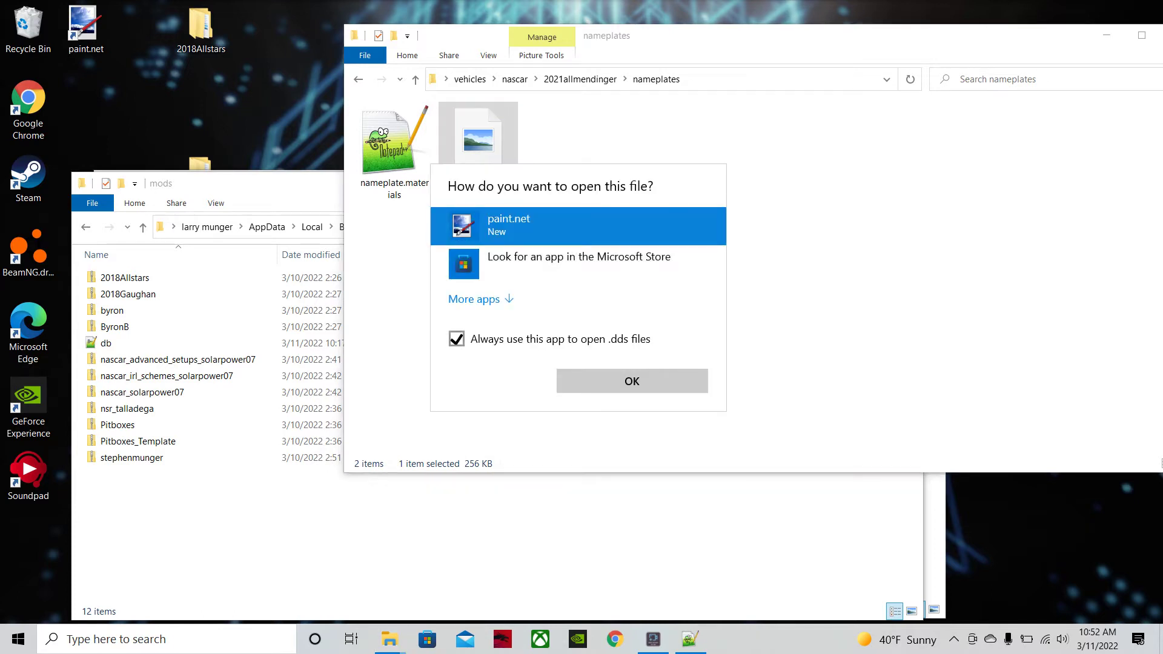
left_click(631, 381)
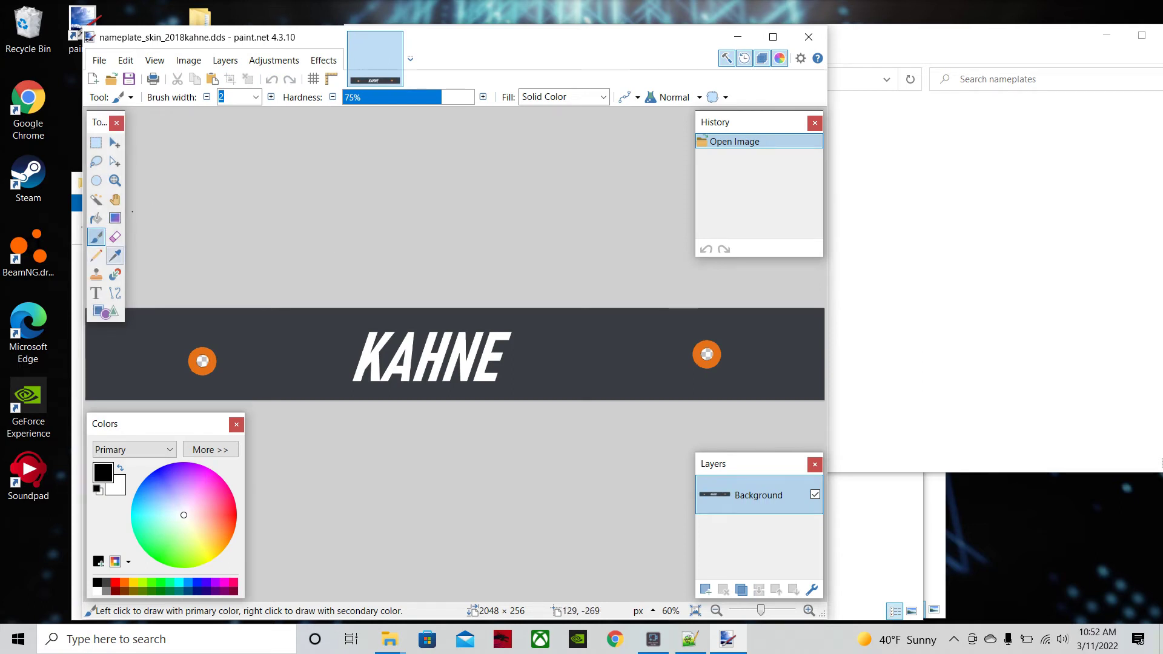
Step: Sample the nameplate's dark grey background and paint over the KAHNE lettering with a 40-wide paintbrush
left_click(115, 255)
left_click(263, 325)
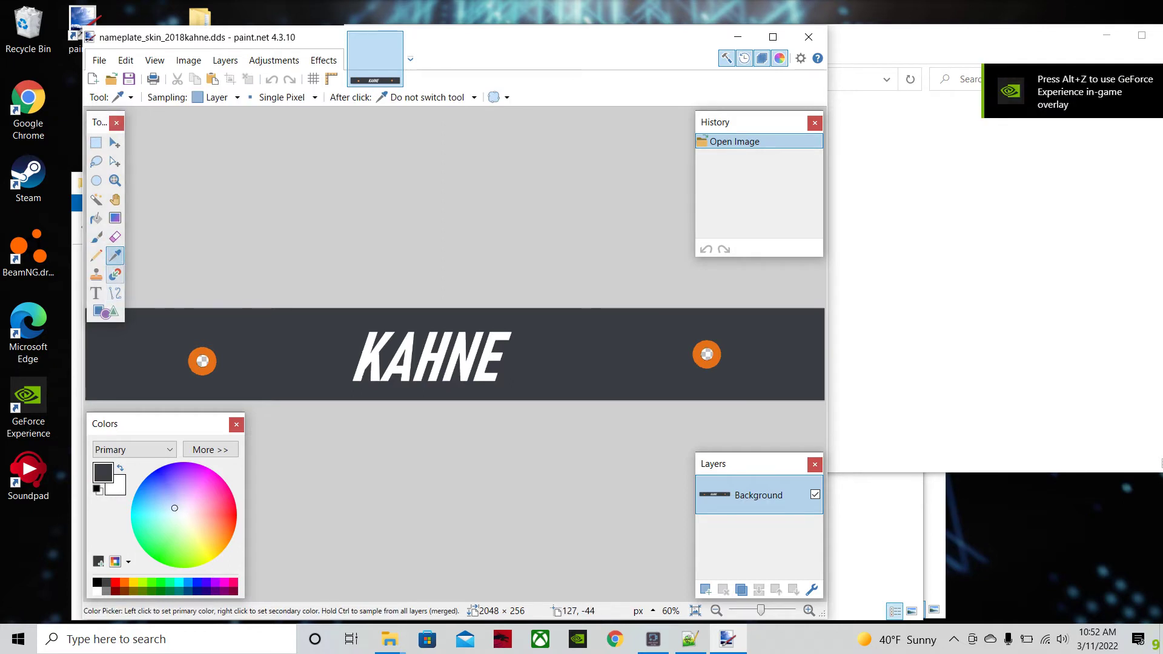
left_click(97, 237)
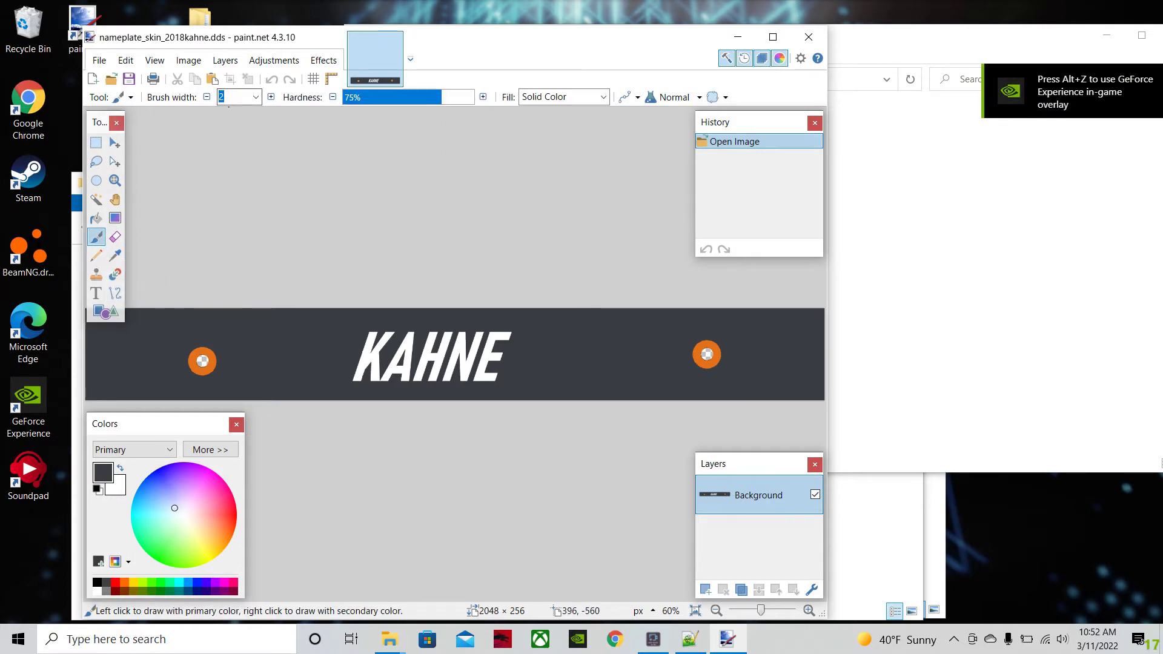
left_click(256, 97)
left_click(241, 352)
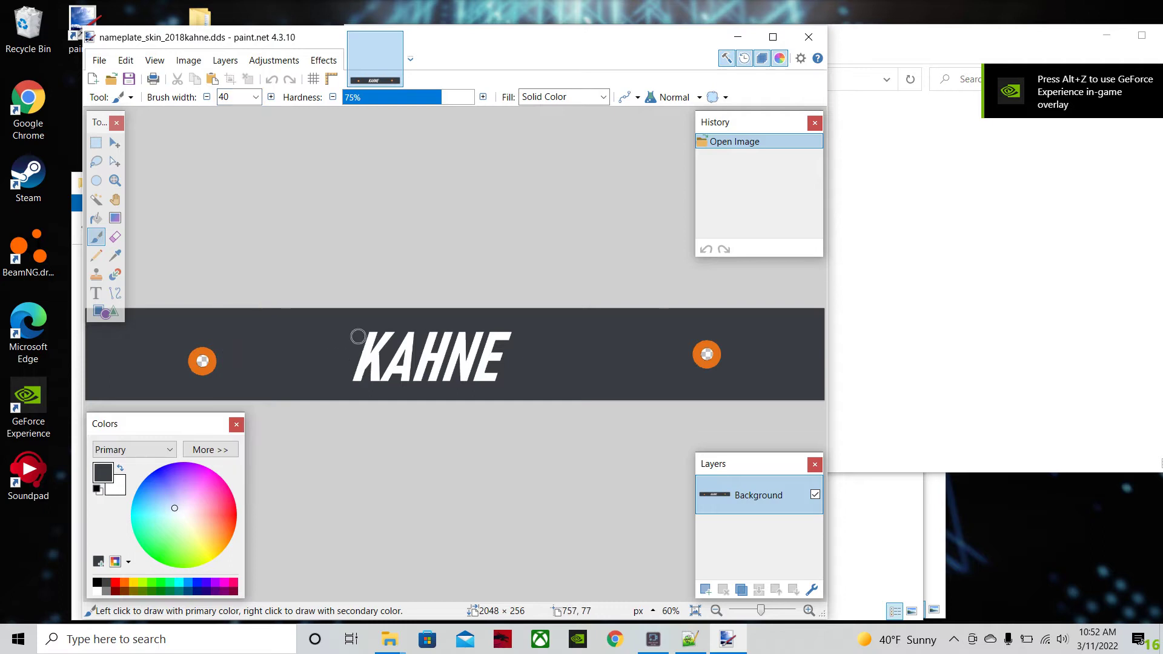
mouse_move(359, 336)
left_mouse_down()
mouse_move(532, 320)
mouse_move(464, 345)
mouse_move(363, 352)
mouse_move(384, 340)
mouse_move(520, 334)
mouse_move(315, 368)
mouse_move(502, 344)
mouse_move(361, 373)
mouse_move(517, 347)
mouse_move(367, 383)
mouse_move(344, 373)
mouse_move(501, 375)
left_mouse_up()
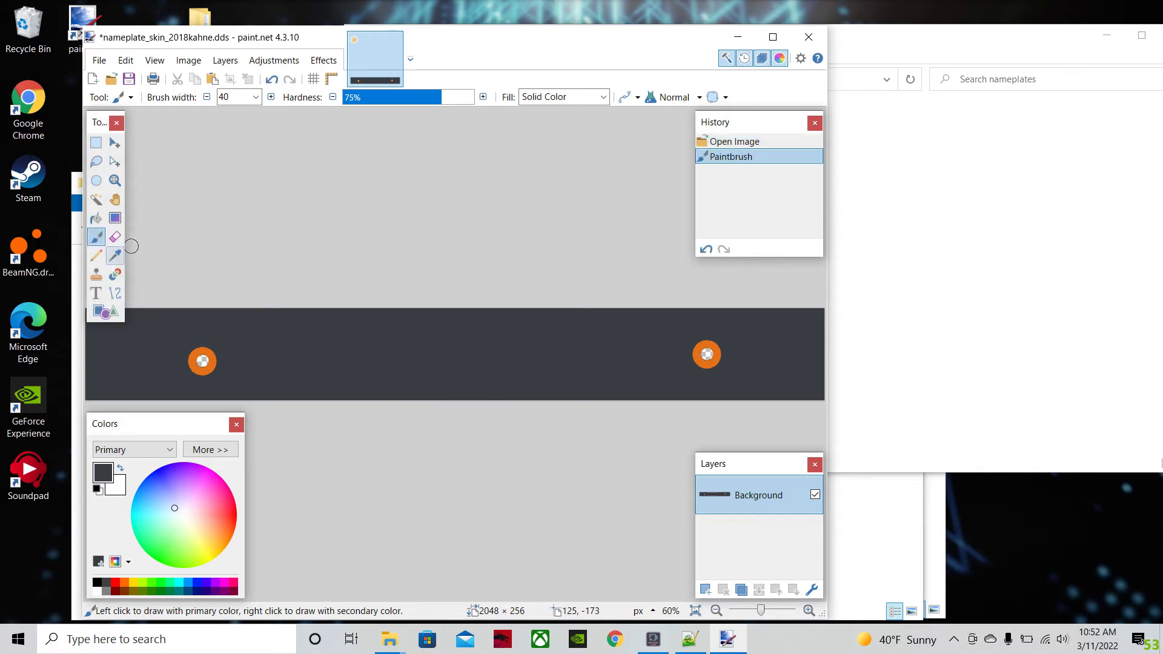
Step: Start a centred, bold, italic text entry at size 144 in the middle of the dark nameplate
left_click(95, 293)
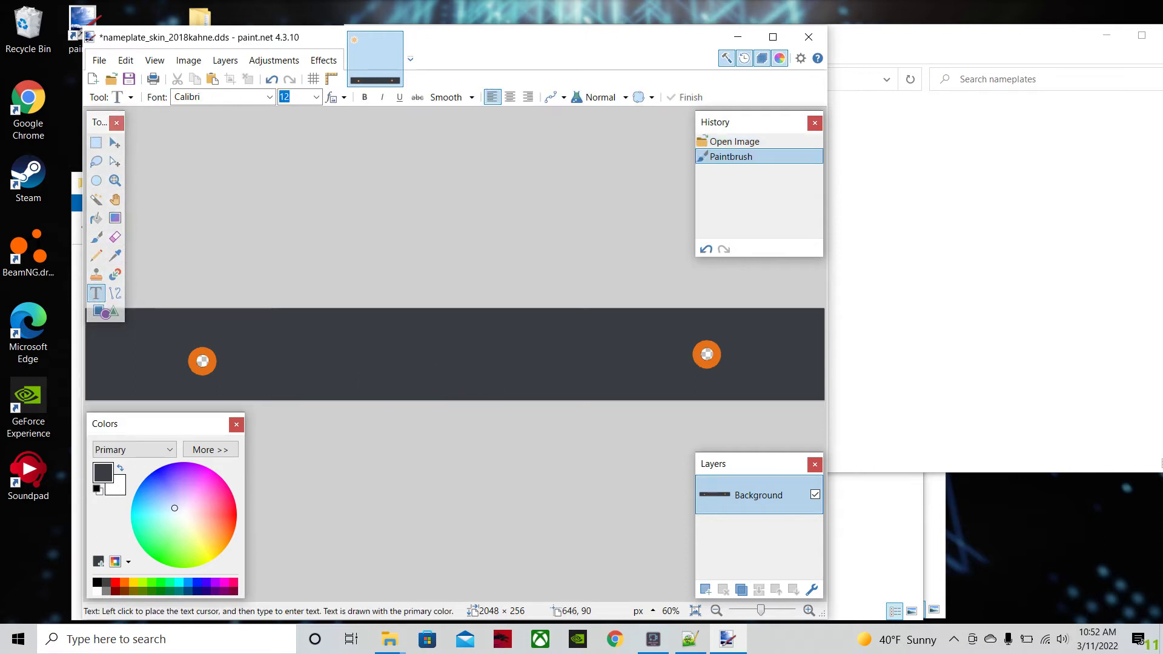
left_click(510, 97)
left_click(464, 357)
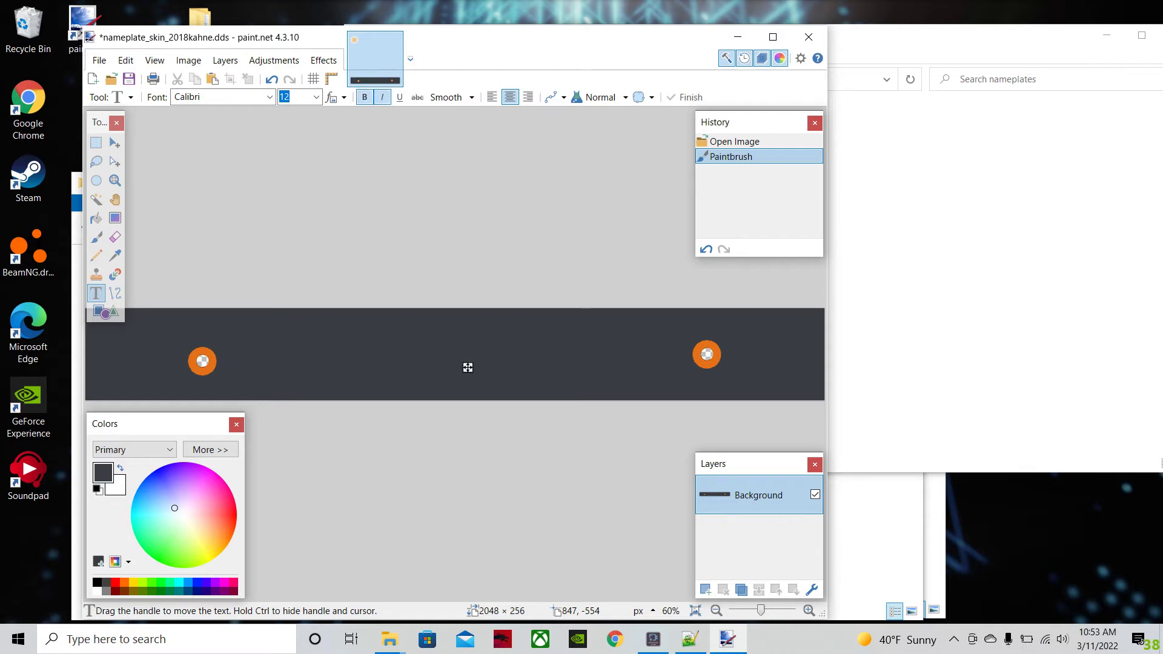
left_click(365, 97)
left_click(315, 97)
left_click(294, 366)
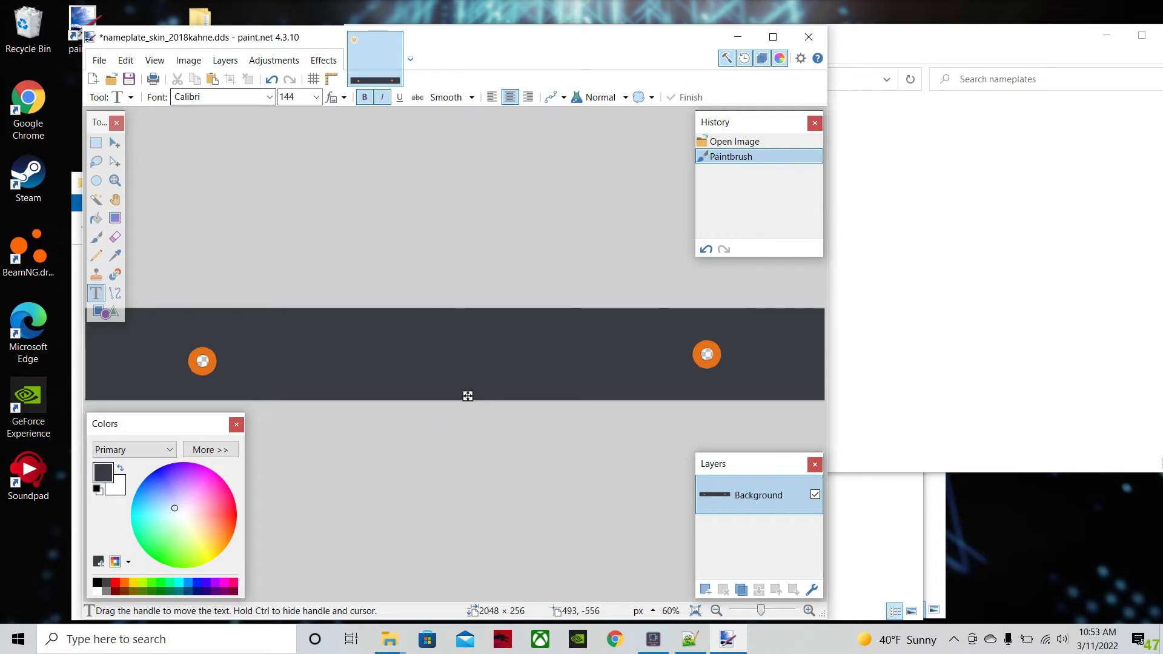
Step: Set the nameplate text's font to Bahnschrift Condensed
left_click(269, 97)
left_click_drag(390, 198, 390, 130)
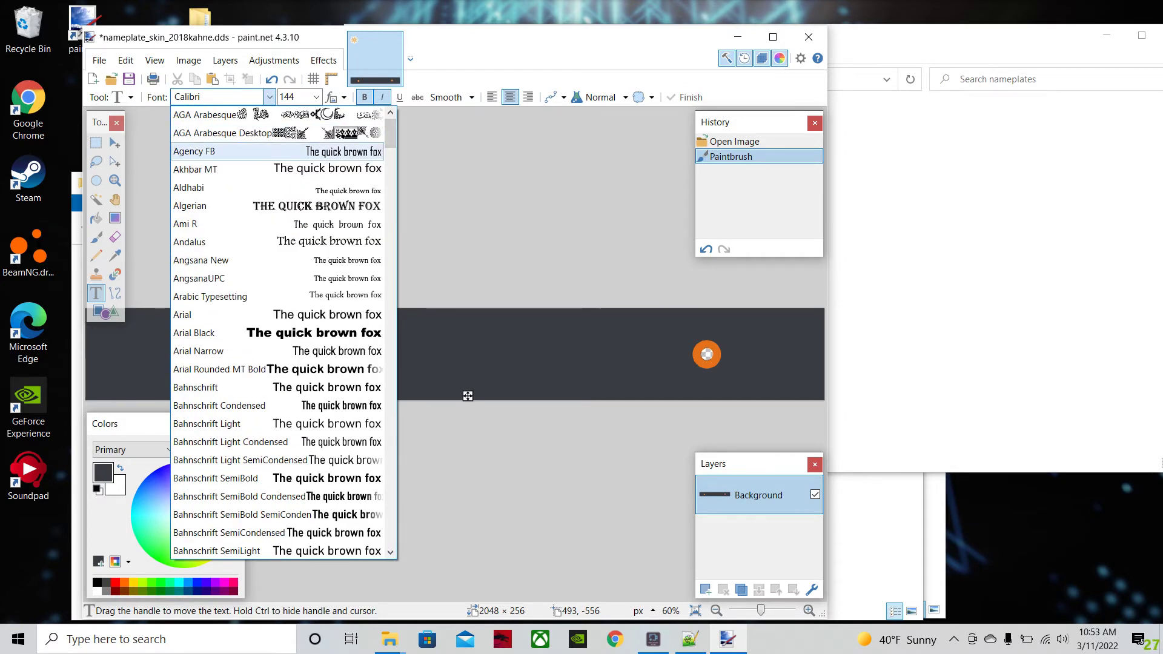
key("Down")
key("Down")
key("Down")
key("Down")
key("Down")
key("Down")
key("Down")
key("Down")
key("Down")
key("Down")
key("Down")
key("Down")
key("Down")
key("Down")
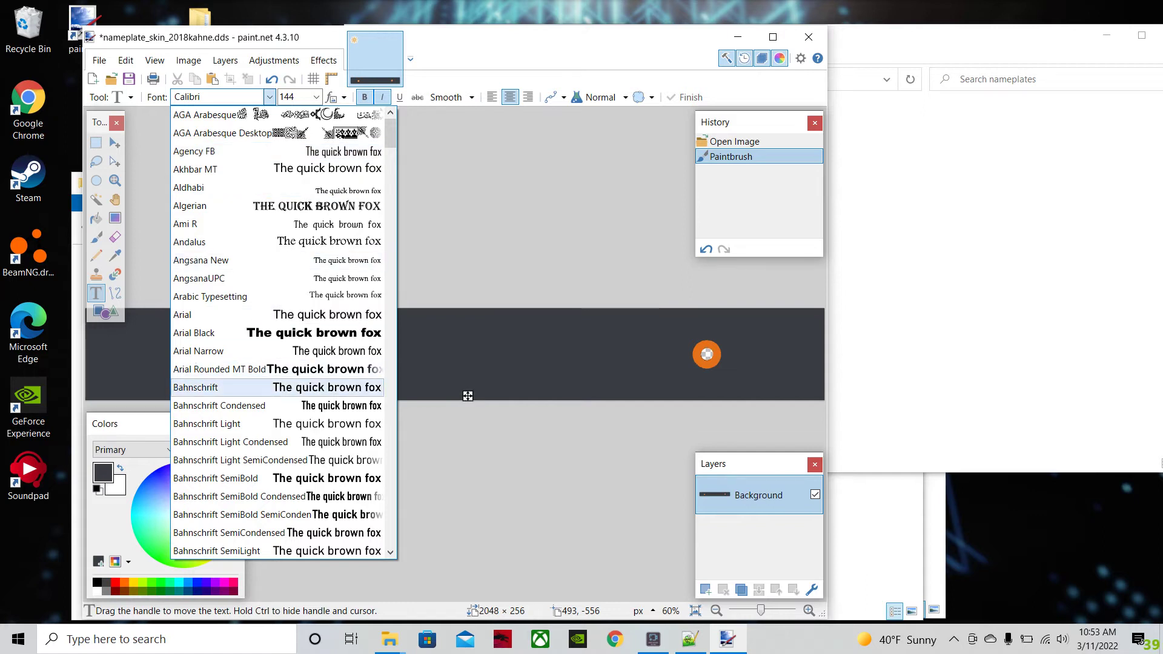
key("Return")
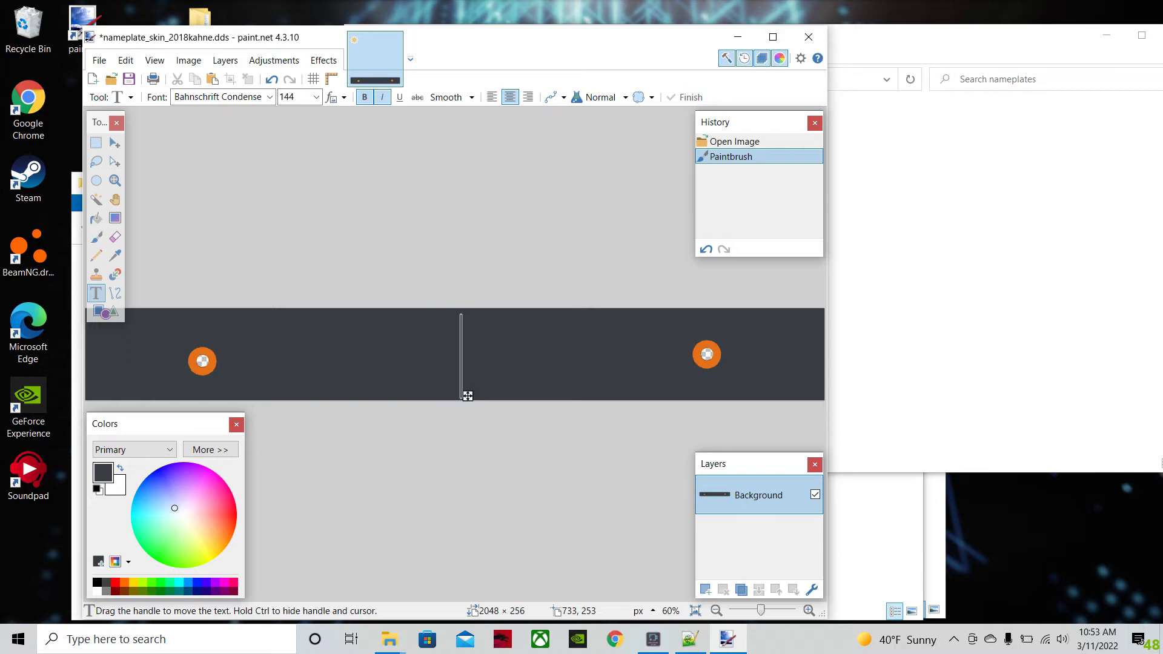
Step: Set the primary color to white and write ALLMENDINGER across the middle of the nameplate
type("K")
key("BackSpace")
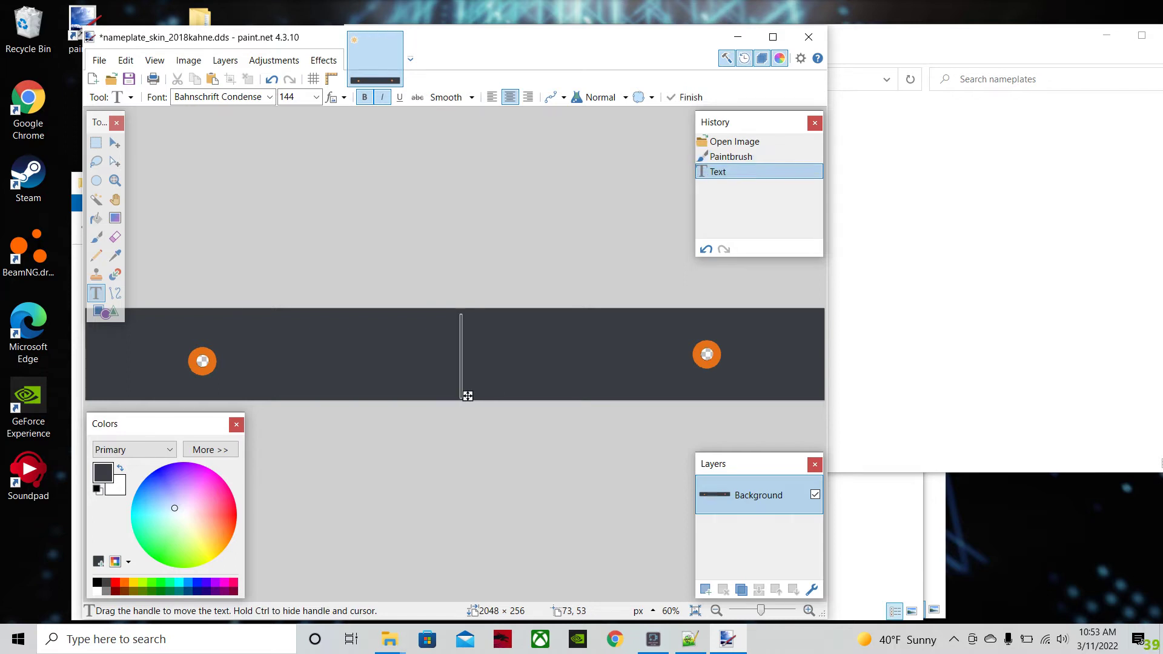
left_click(97, 591)
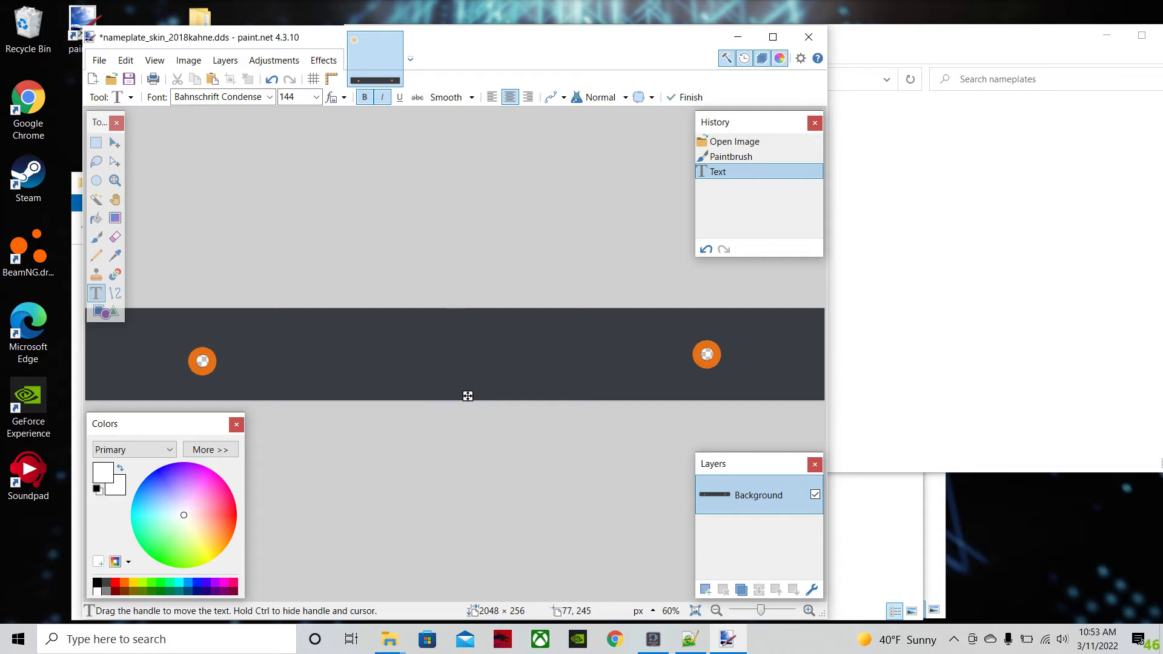
type("A")
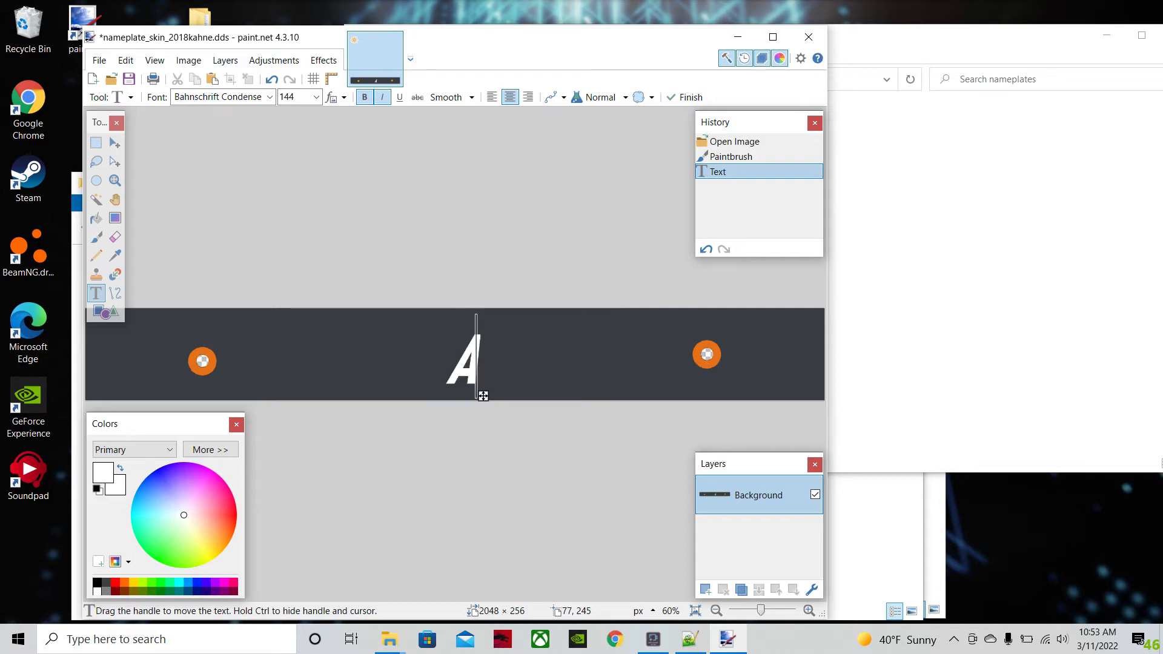
type("LLME")
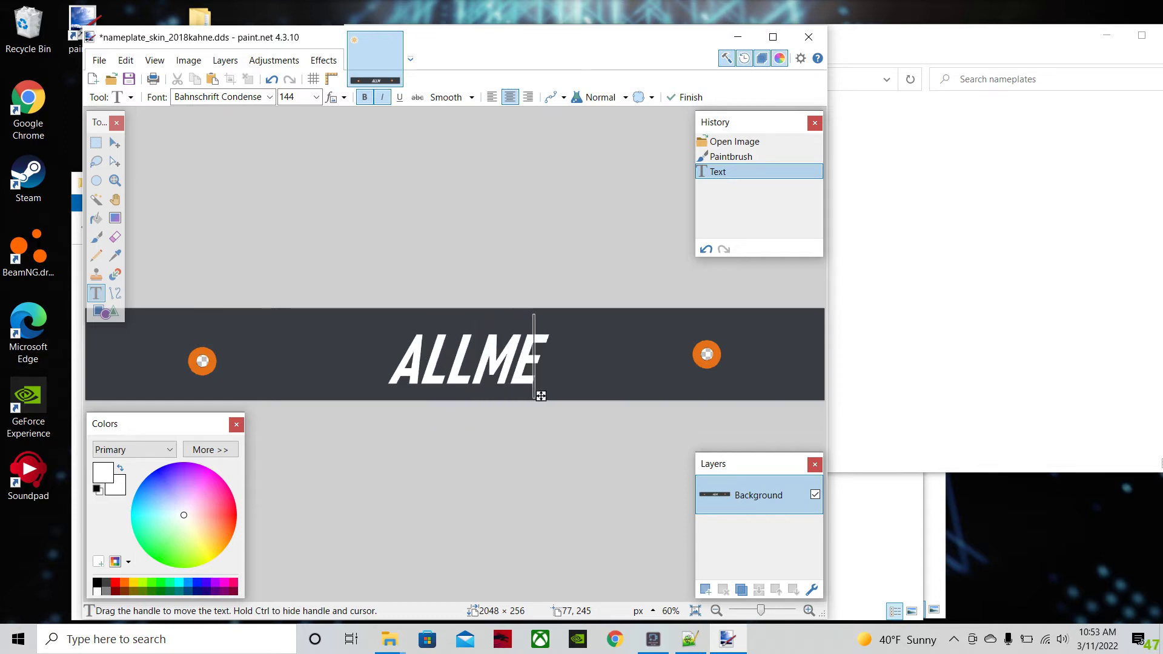
type("NDINGER")
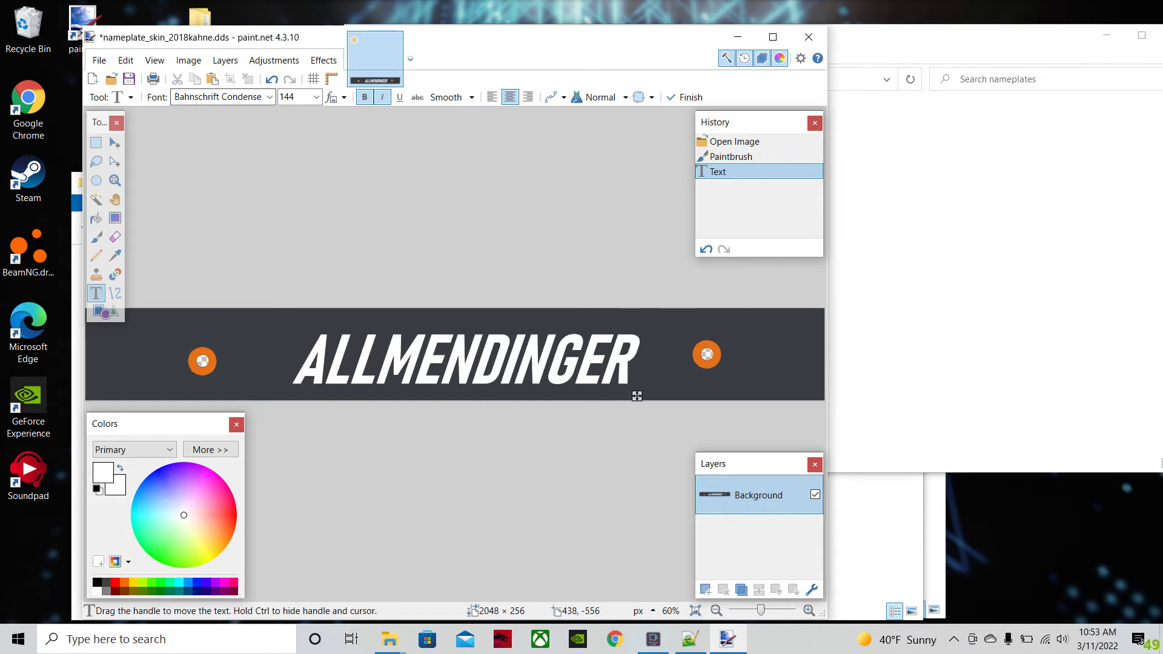
left_click(269, 97)
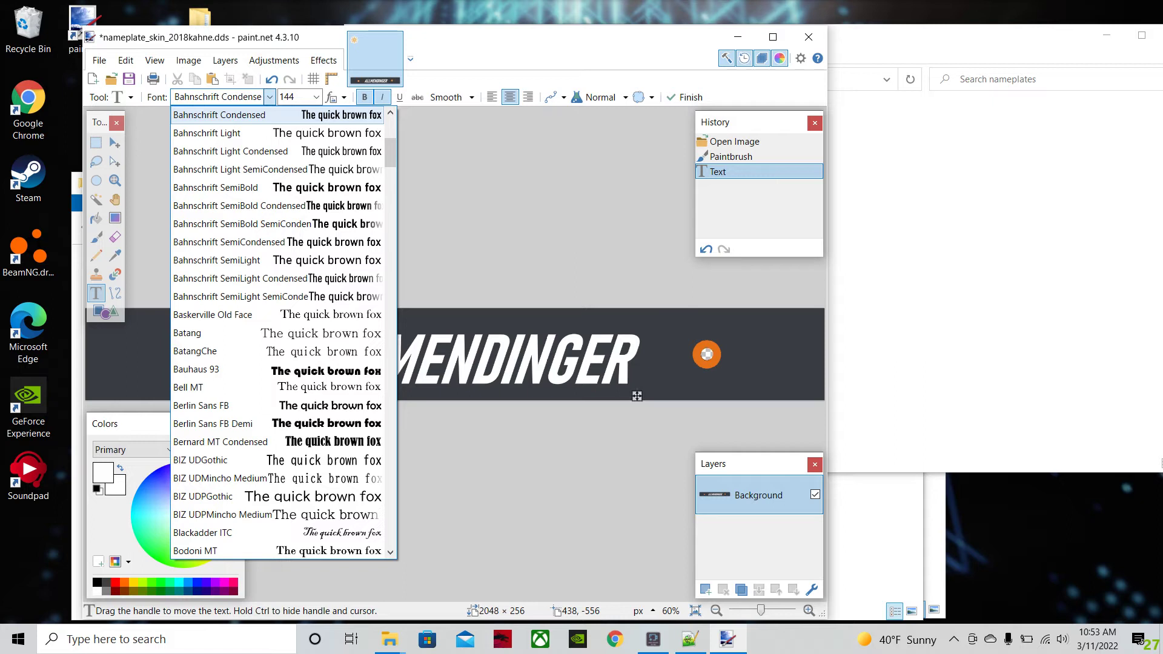
left_click(269, 97)
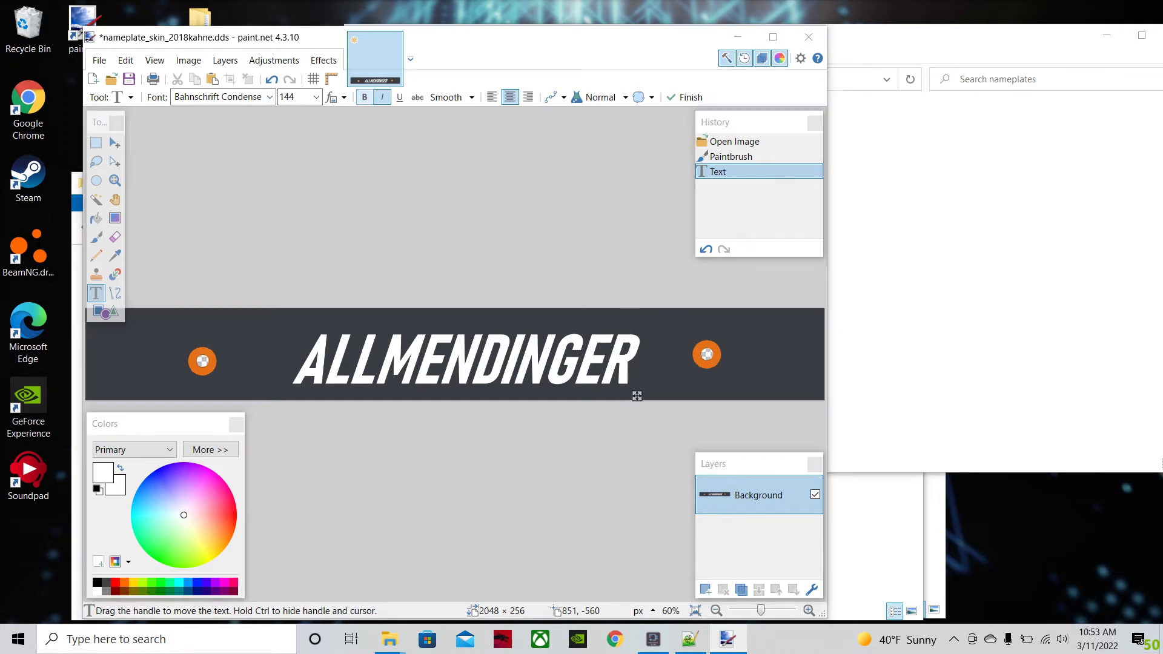
left_click(382, 97)
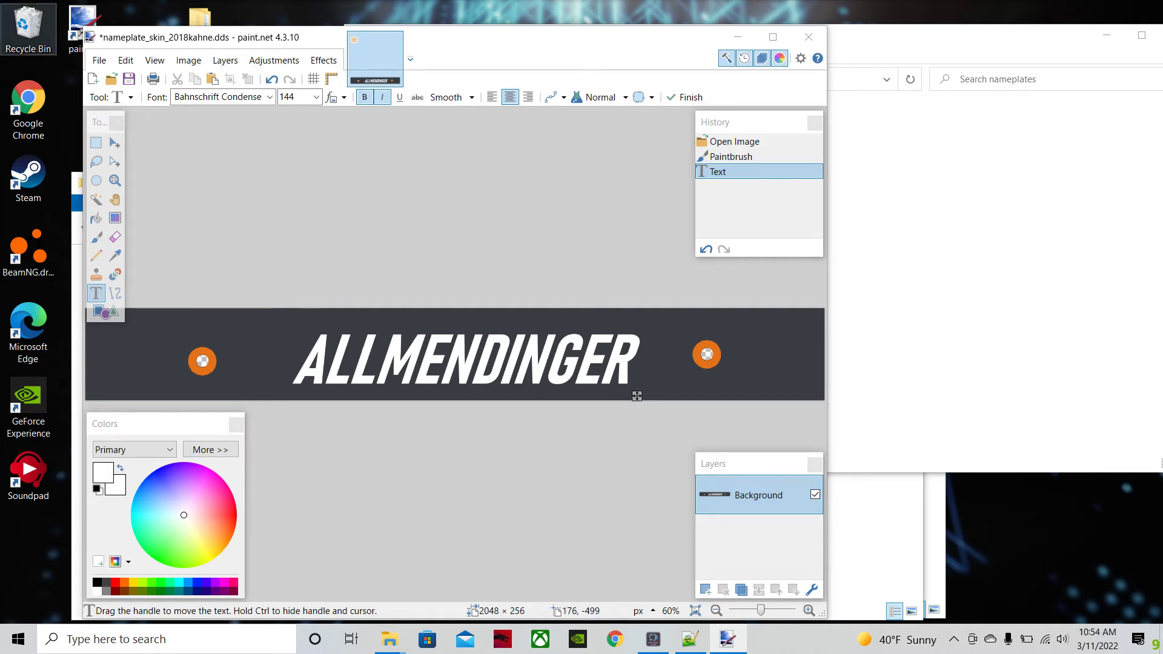
Step: Save the nameplate as the DDS file nameplate_skin_2021allmendinger in the nameplates folder, keeping the BC1 (Linear, DXT1) settings
left_click(99, 60)
left_click(99, 60)
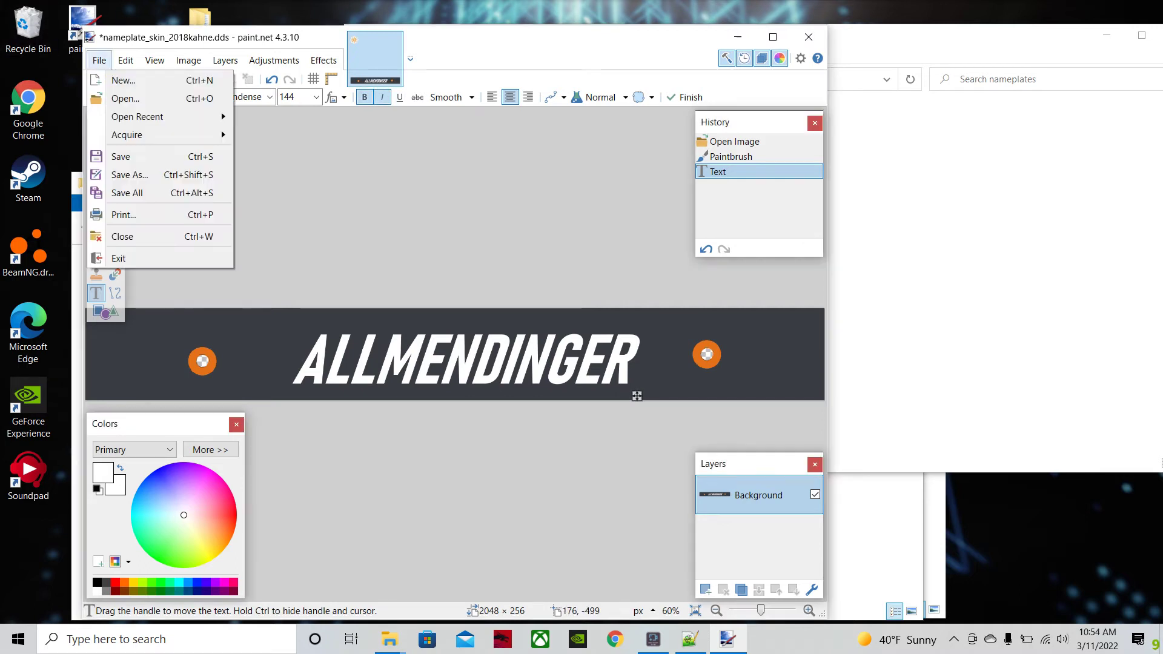
left_click(125, 173)
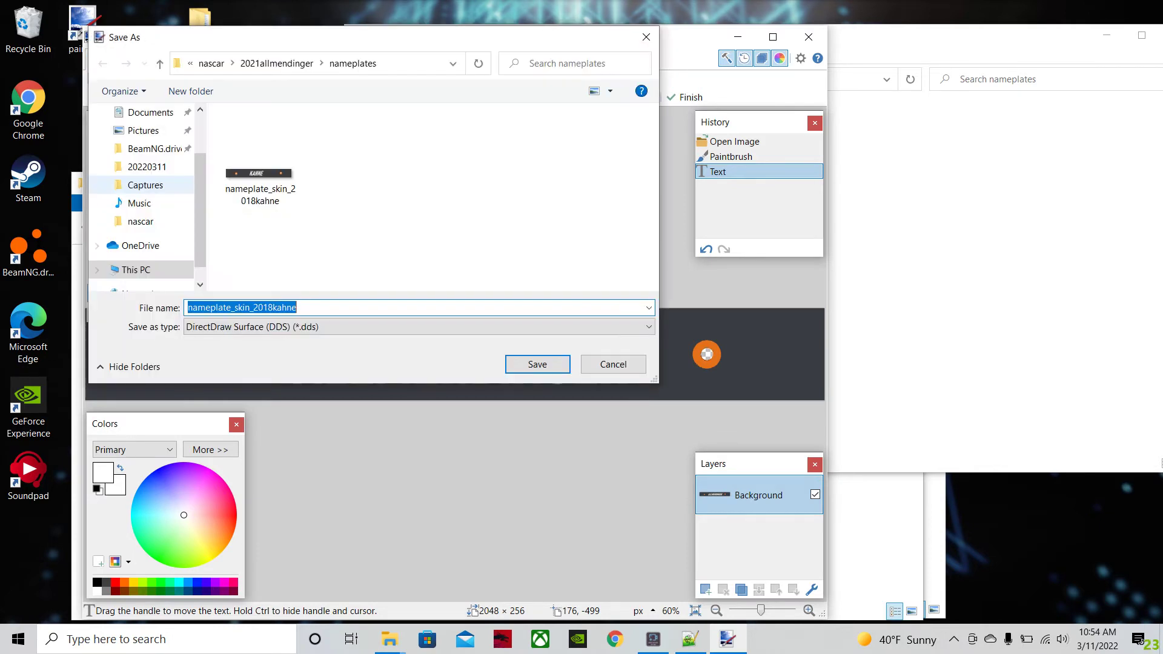
left_click_drag(298, 308, 258, 307)
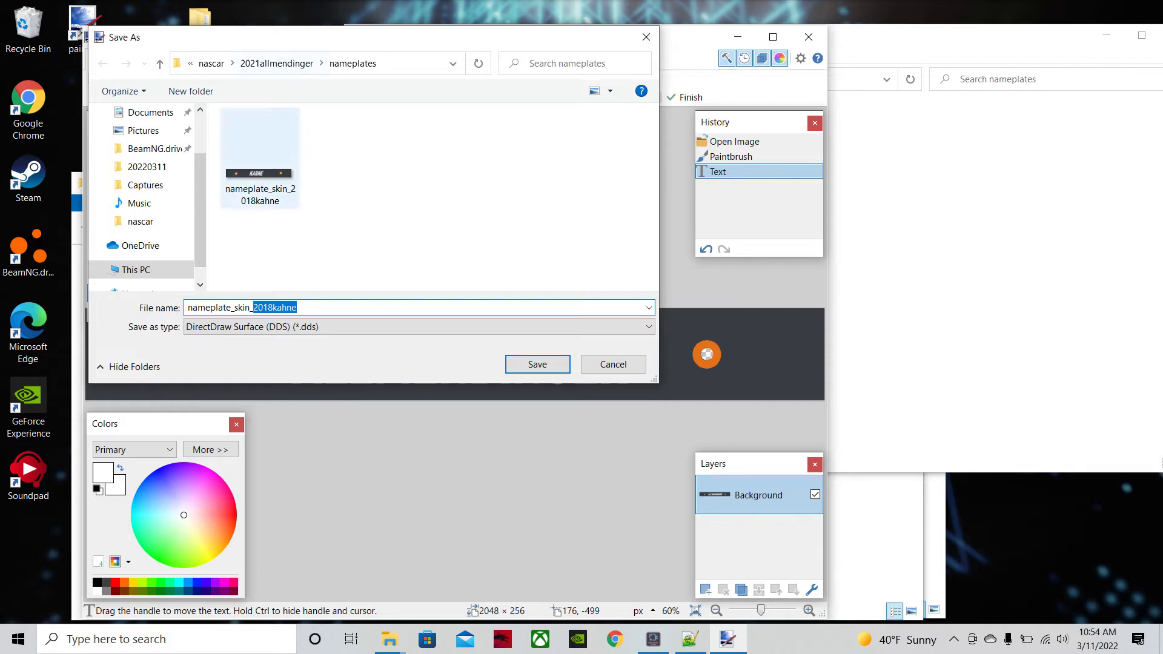
type("021allmendinger")
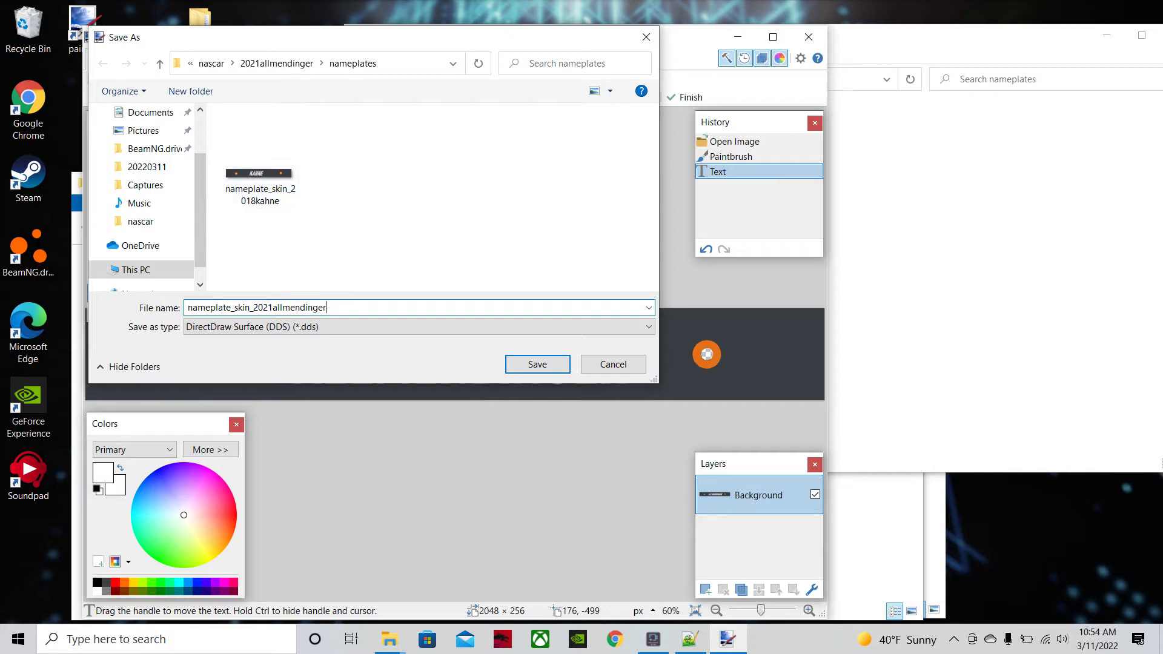
key("Tab")
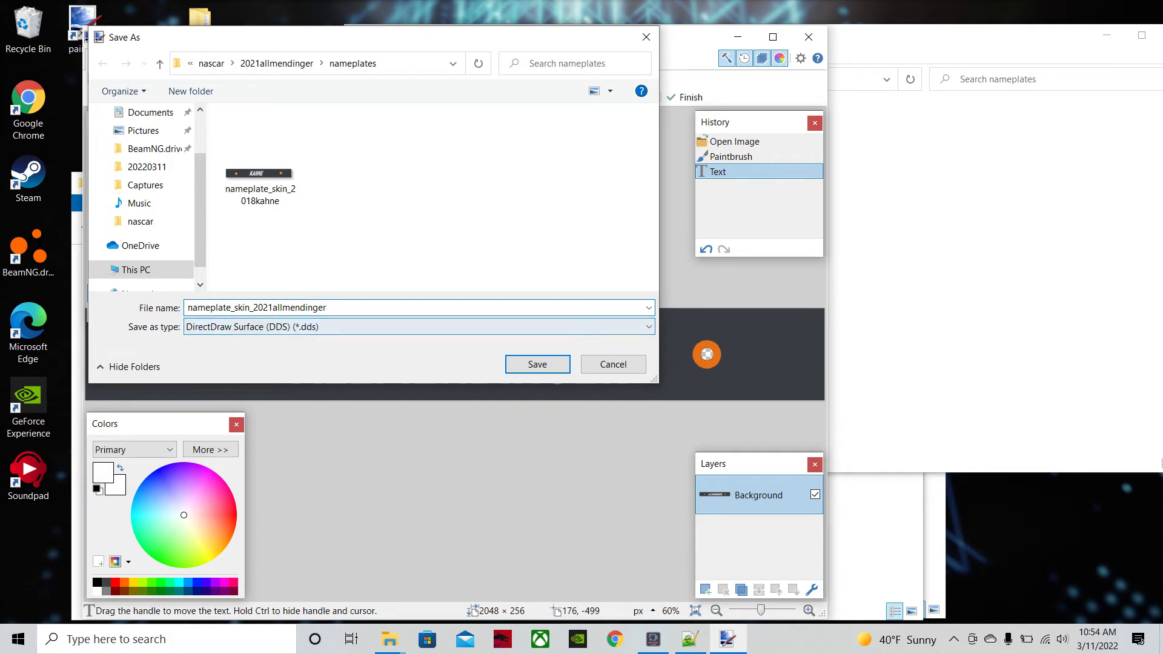
key("Return")
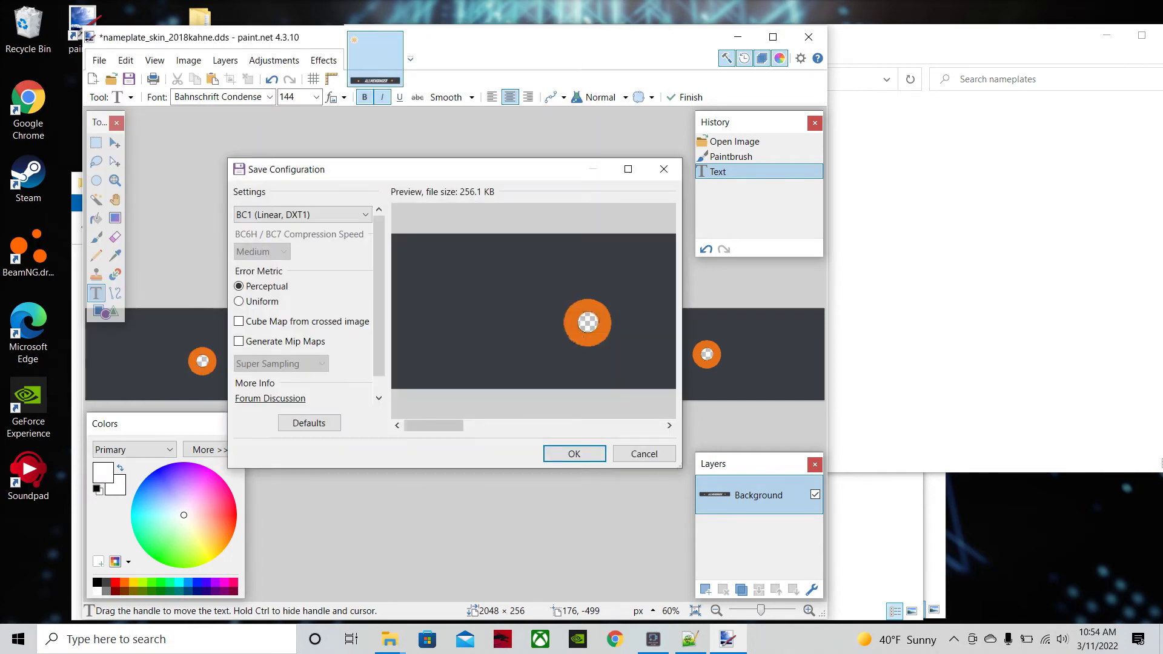
key("Return")
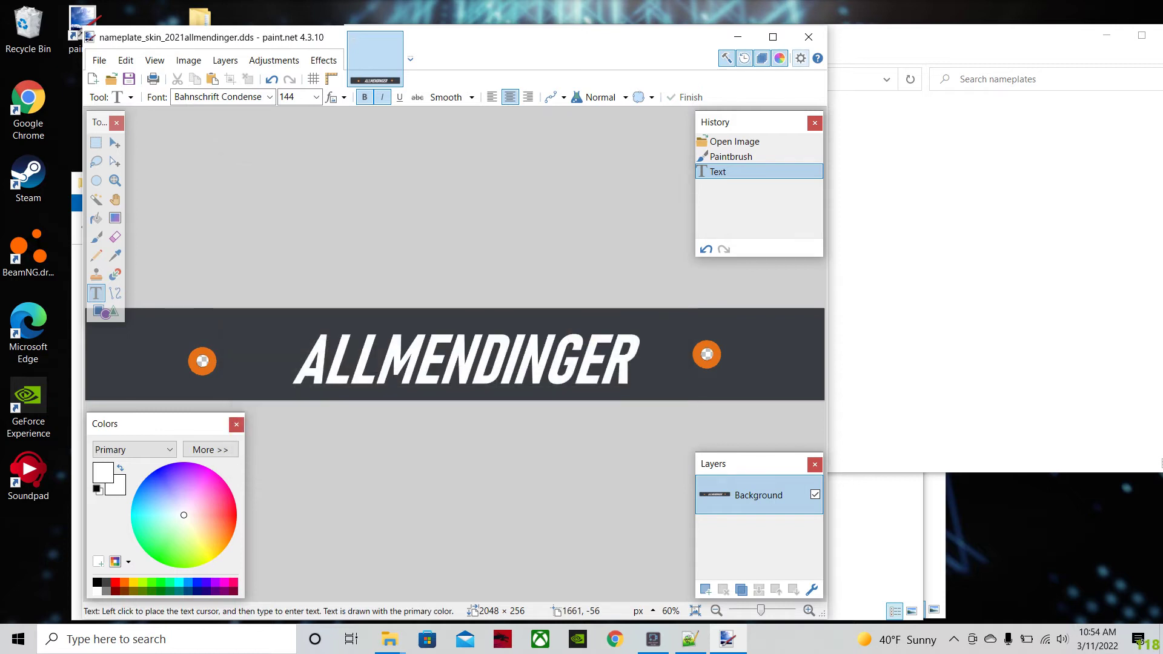
Step: Close the image editor and delete nameplate_skin_2018kahne from the nameplates folder
left_click(809, 36)
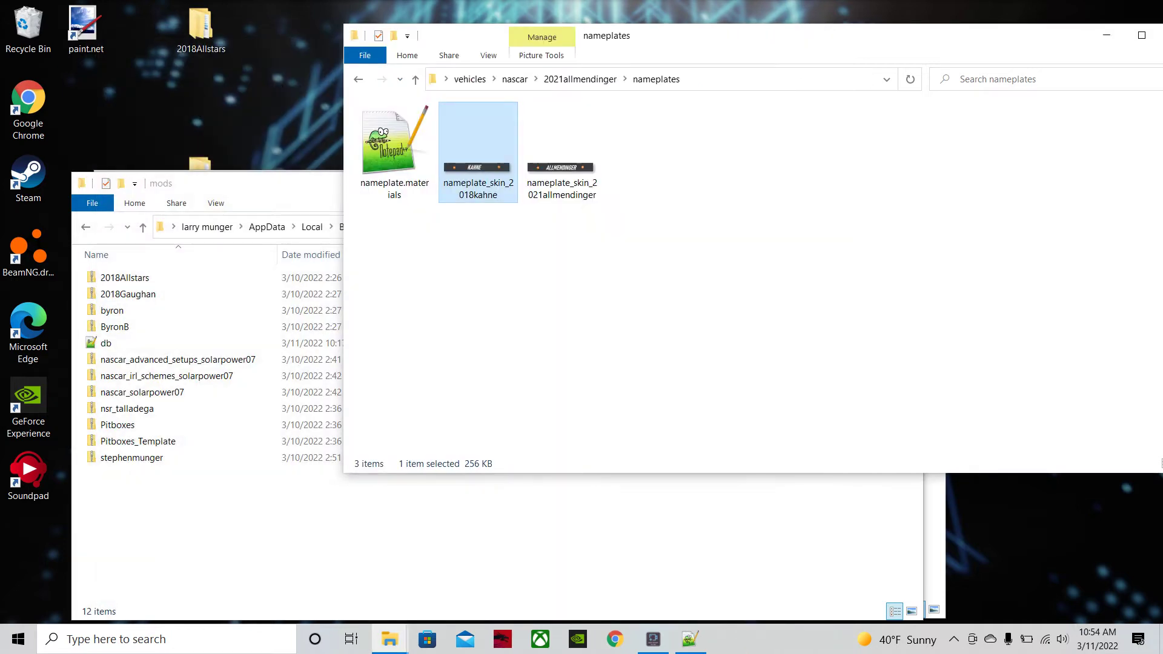
right_click(493, 180)
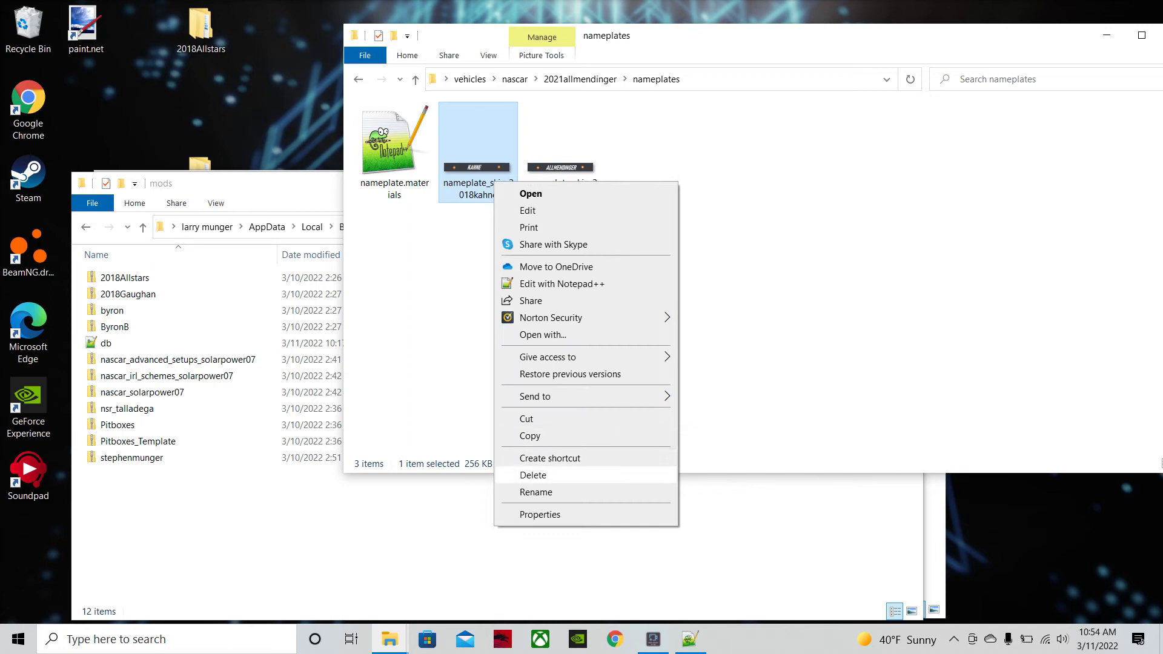
left_click(524, 474)
Step: Reopen nameplate_skin_2021allmendinger to check it, then close it, saving with the offered BC1 (Linear, DXT1) settings
double_click(478, 151)
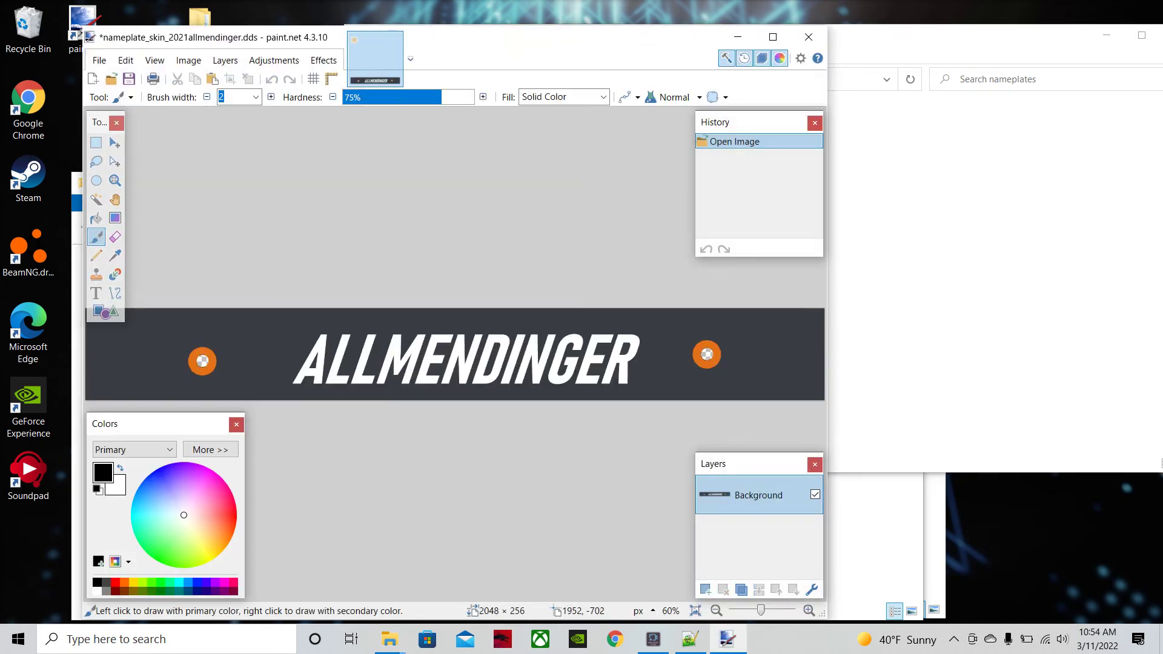
left_click(809, 37)
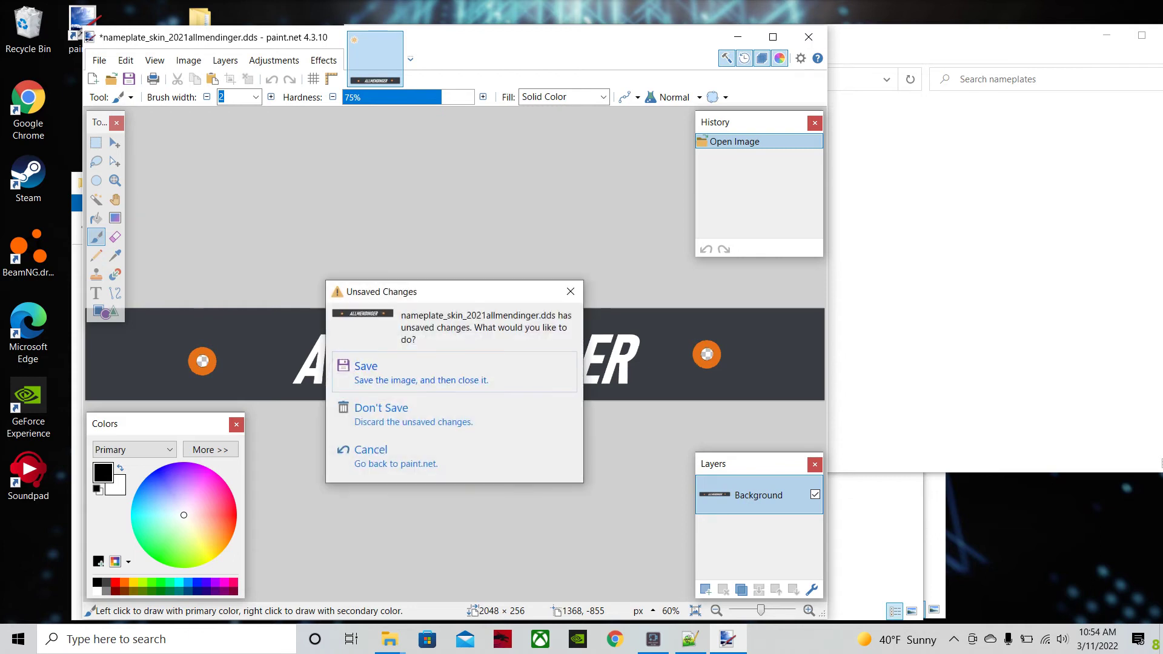
left_click(424, 373)
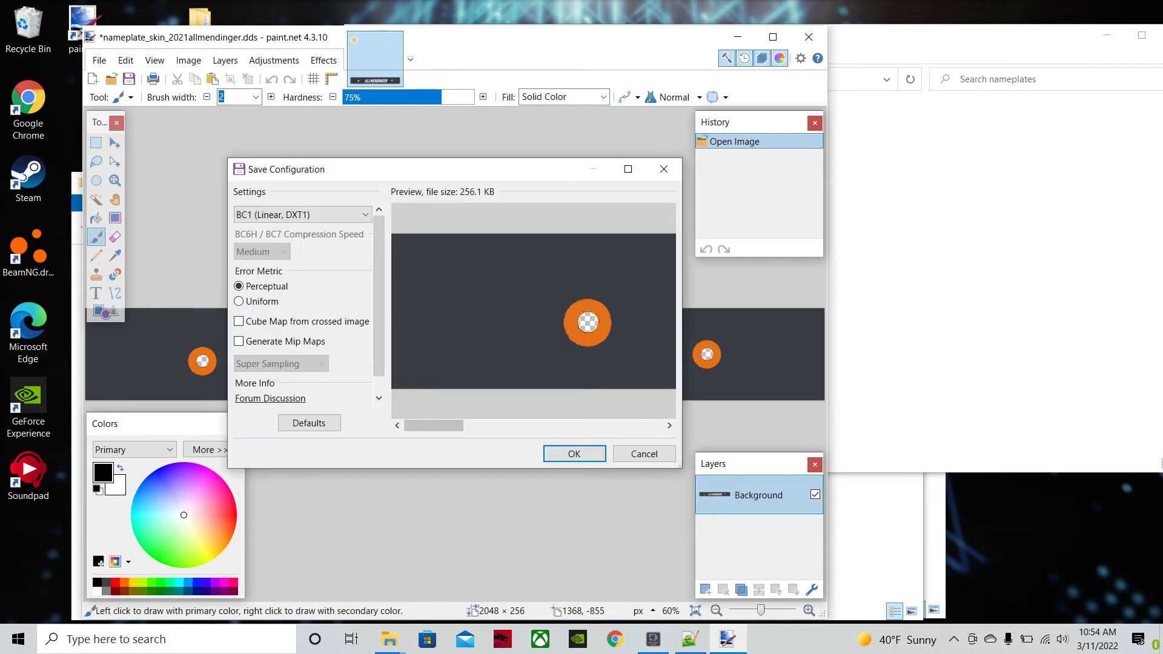
left_click(574, 453)
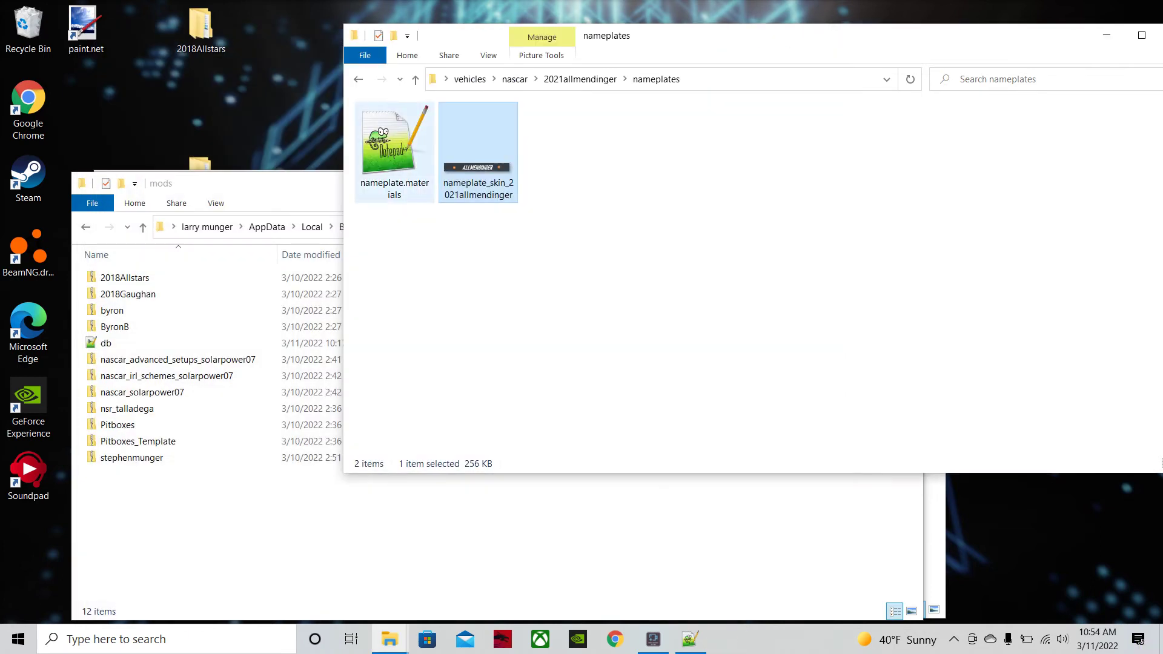
Step: Open the nameplate.materials file from the nameplates folder in Notepad++, reloading its version from disk
left_click(400, 157)
right_click(410, 176)
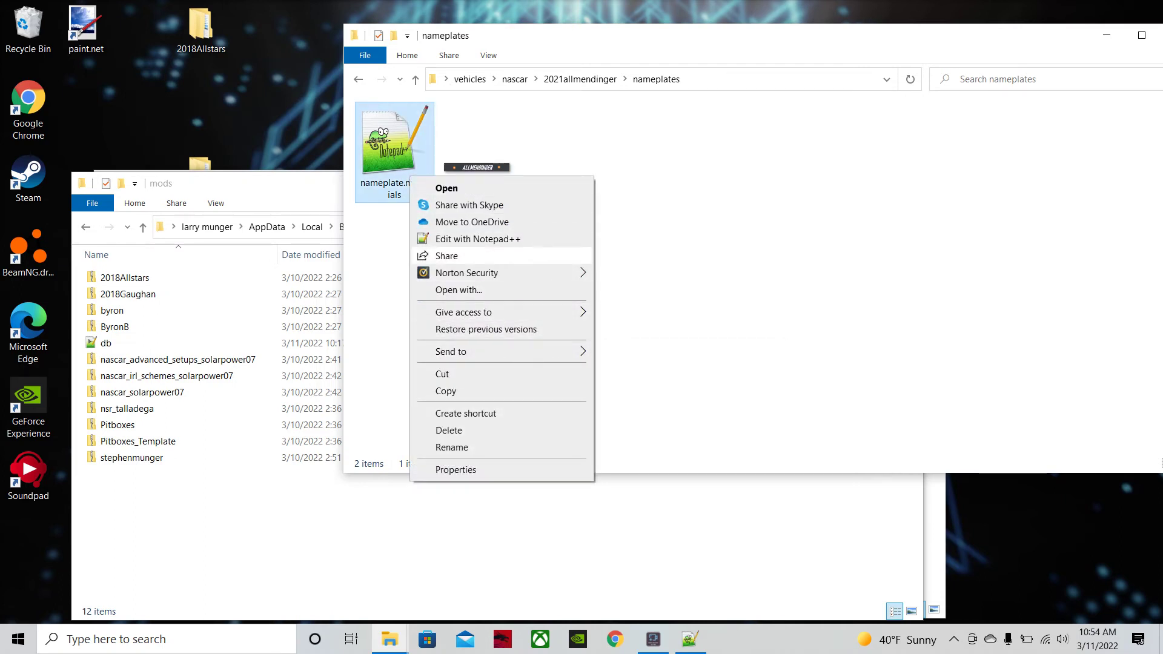
left_click(477, 238)
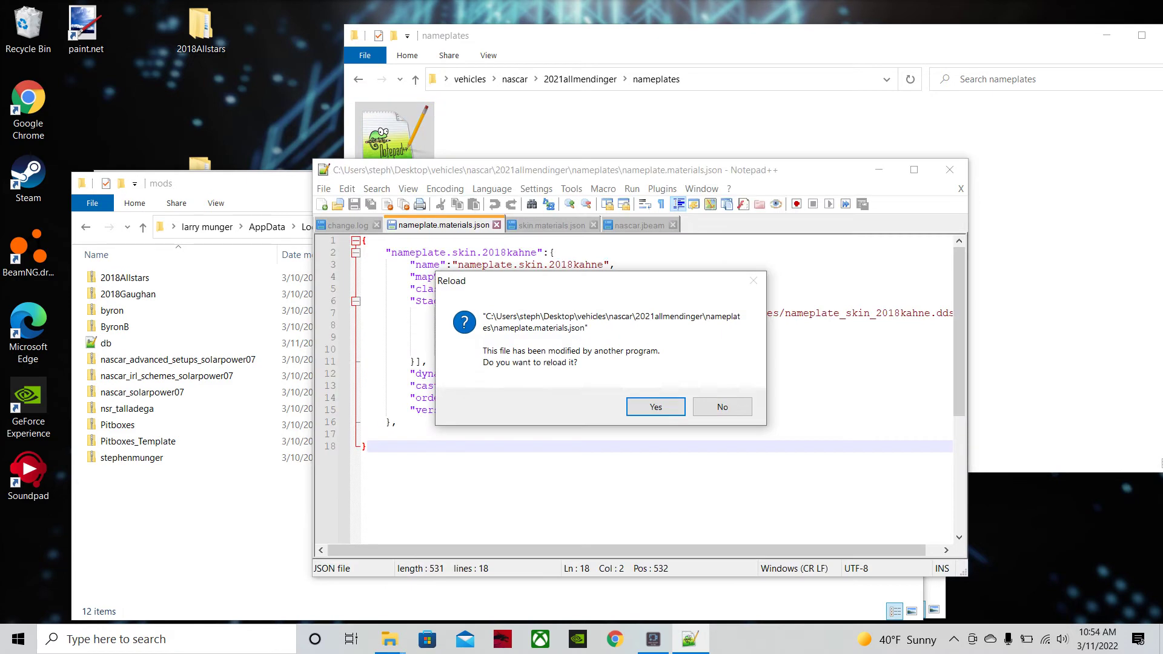
key("Return")
key("Return")
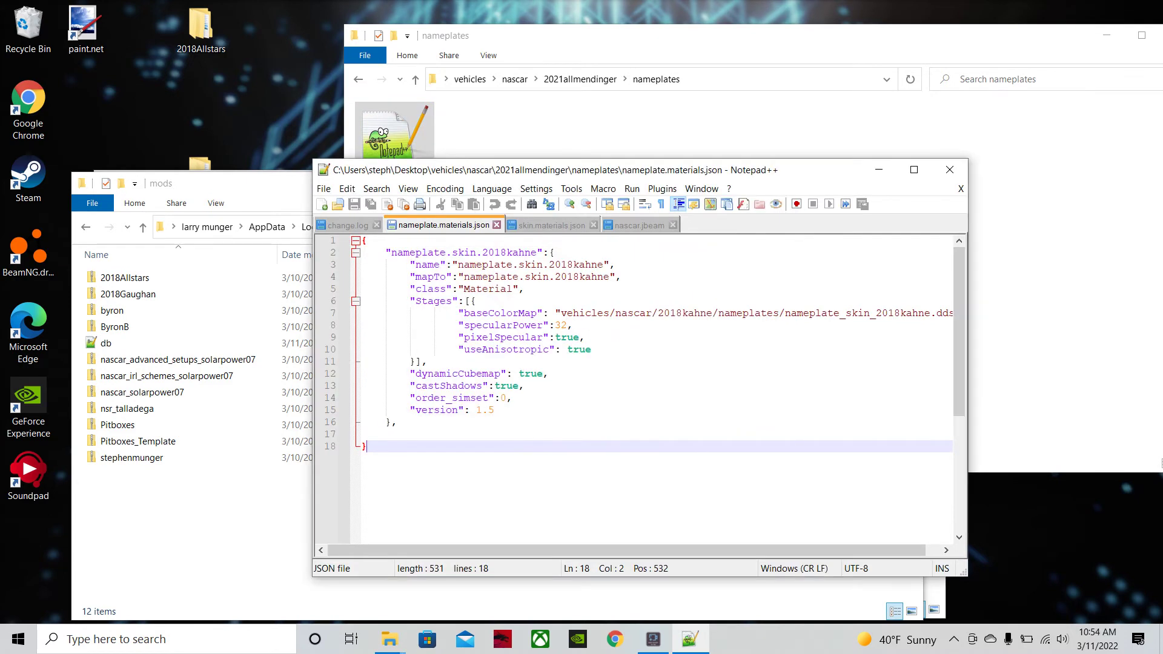
Step: Close the change.log, skin.materials.json and nascar.jbeam files, keeping only nameplate.materials.json open
left_click(376, 225)
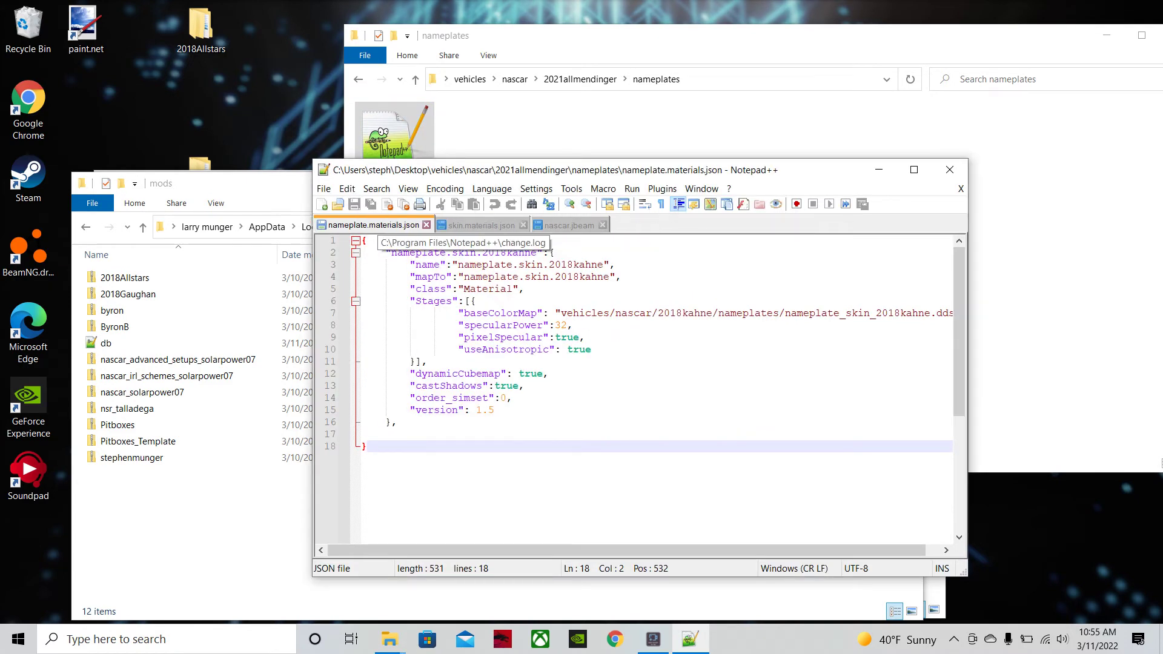
left_click(523, 225)
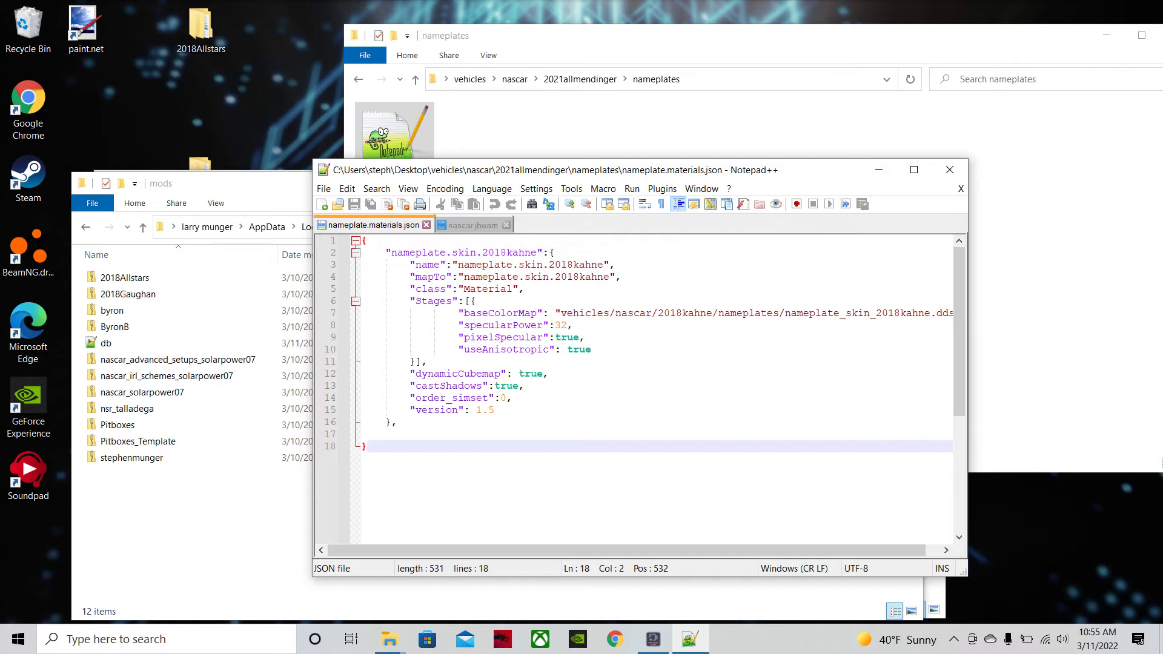
left_click(506, 225)
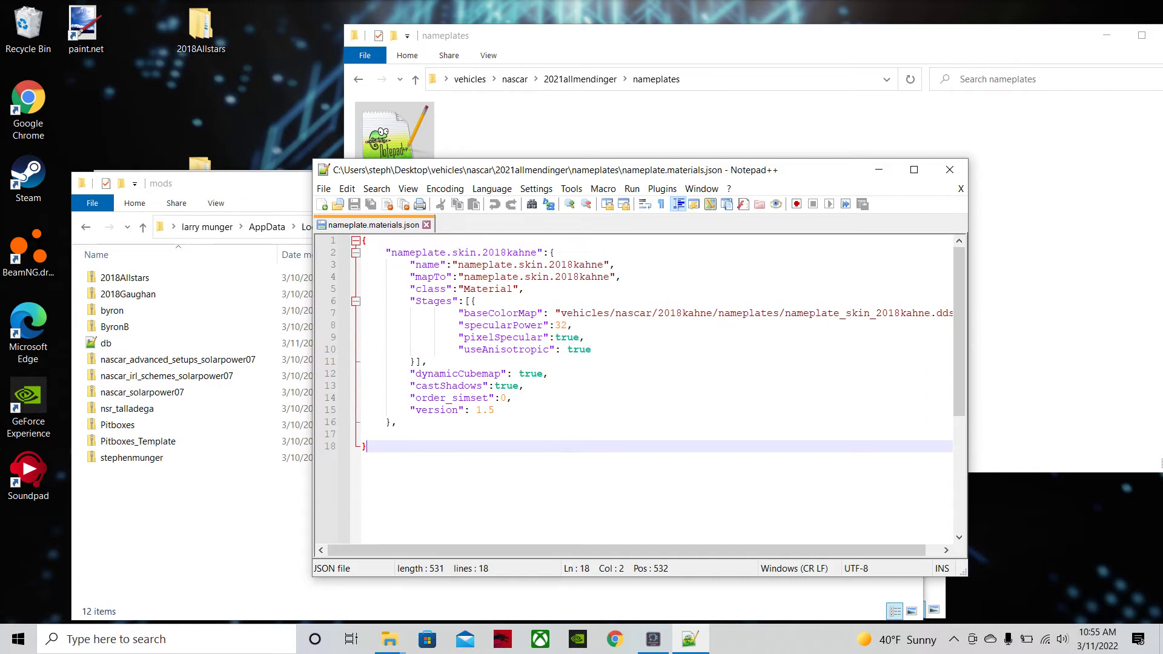
Step: Replace all occurrences of 2018kahne with 2021allmendinger in nameplate.materials.json
left_click_drag(545, 170, 485, 184)
left_click_drag(776, 185, 765, 120)
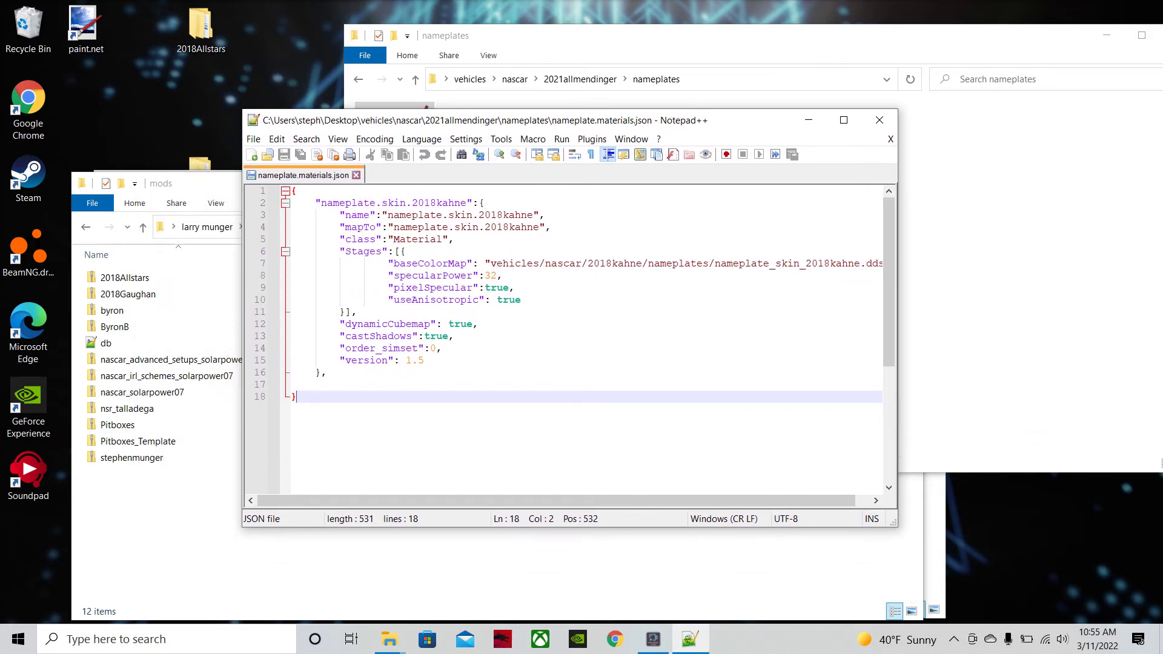
left_click(306, 139)
left_click(330, 272)
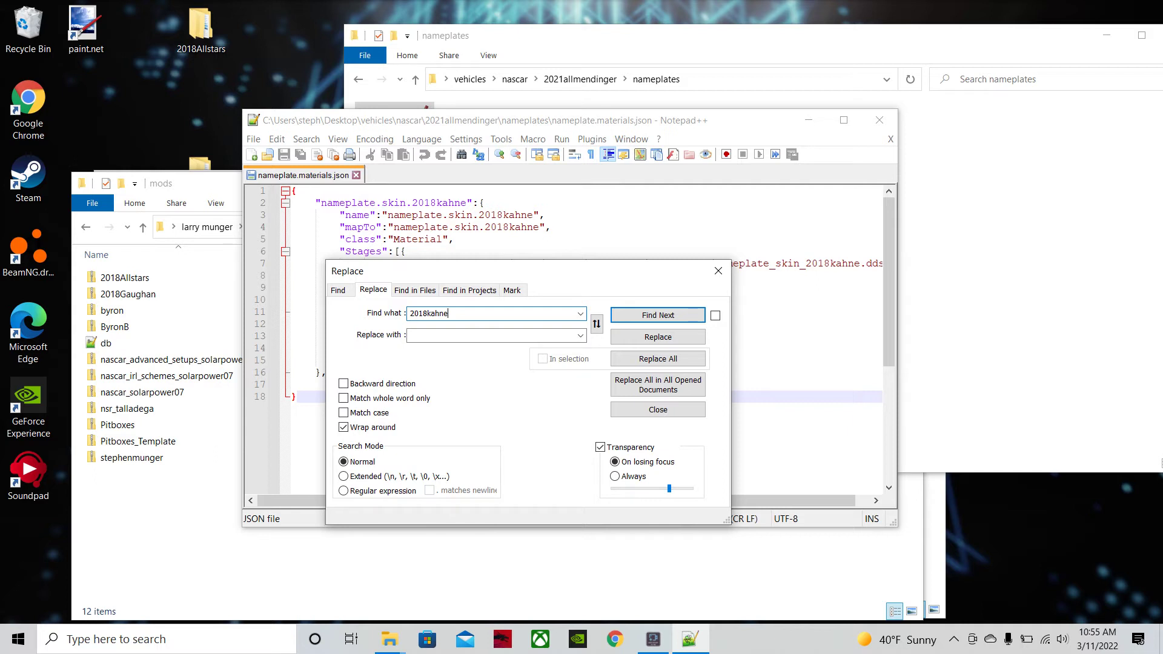
left_click(411, 335)
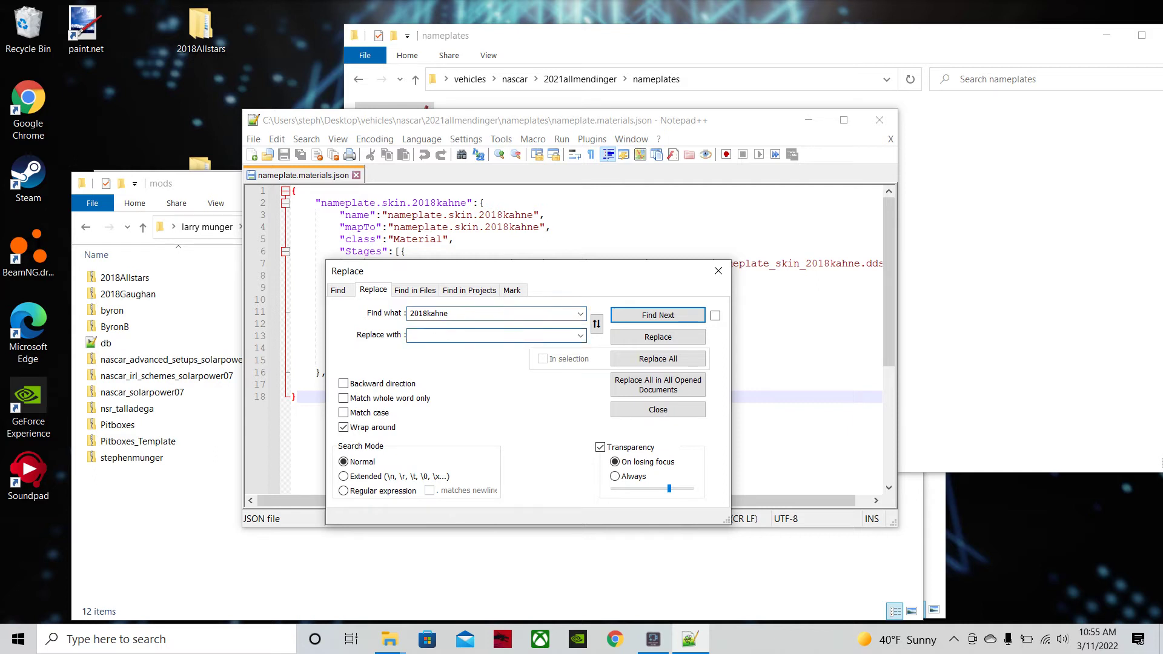
type("2021allmendinger")
left_click(658, 359)
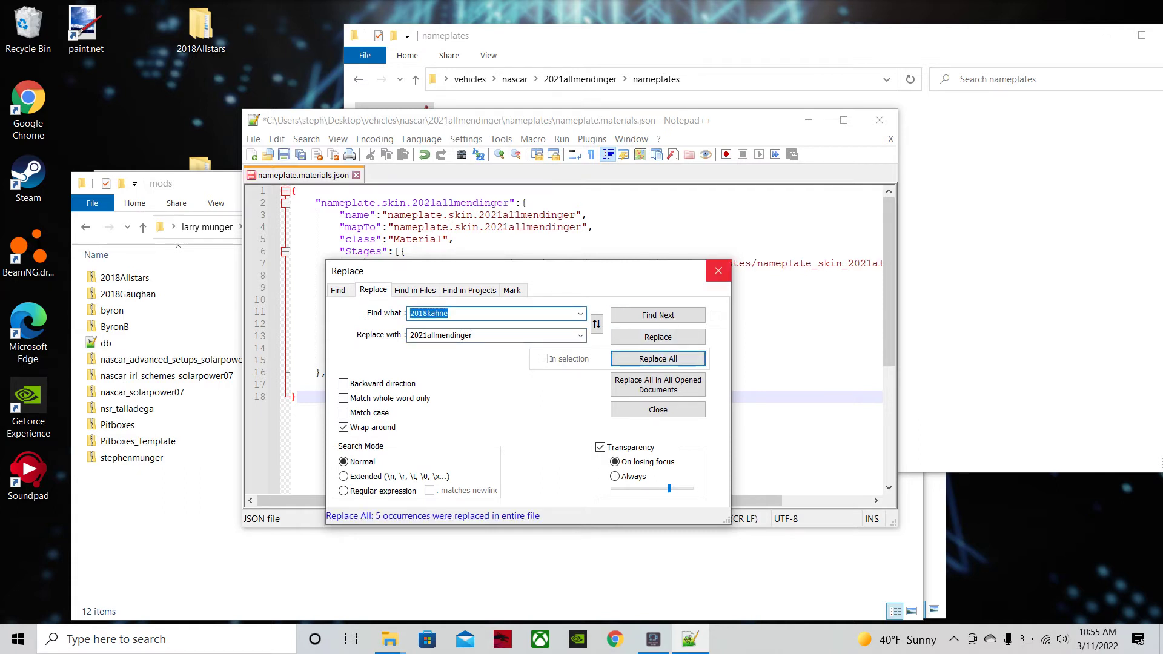
left_click(719, 270)
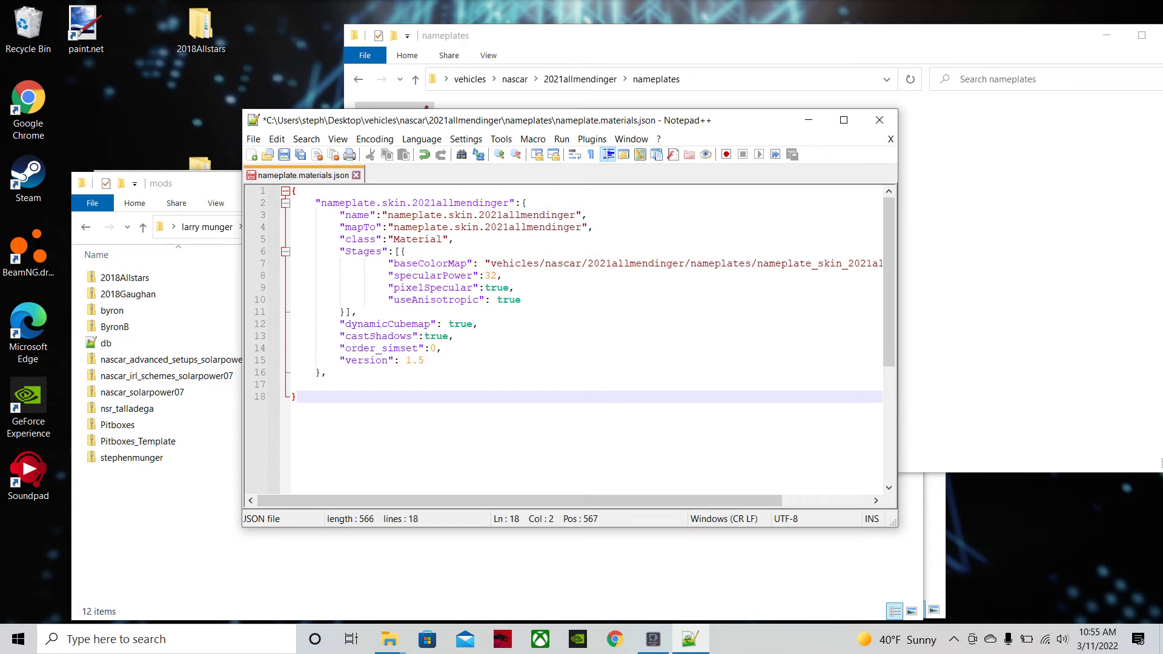
Step: Save nameplate.materials as a JSON file over the existing one in the nameplates folder and close the text editor
left_click(254, 139)
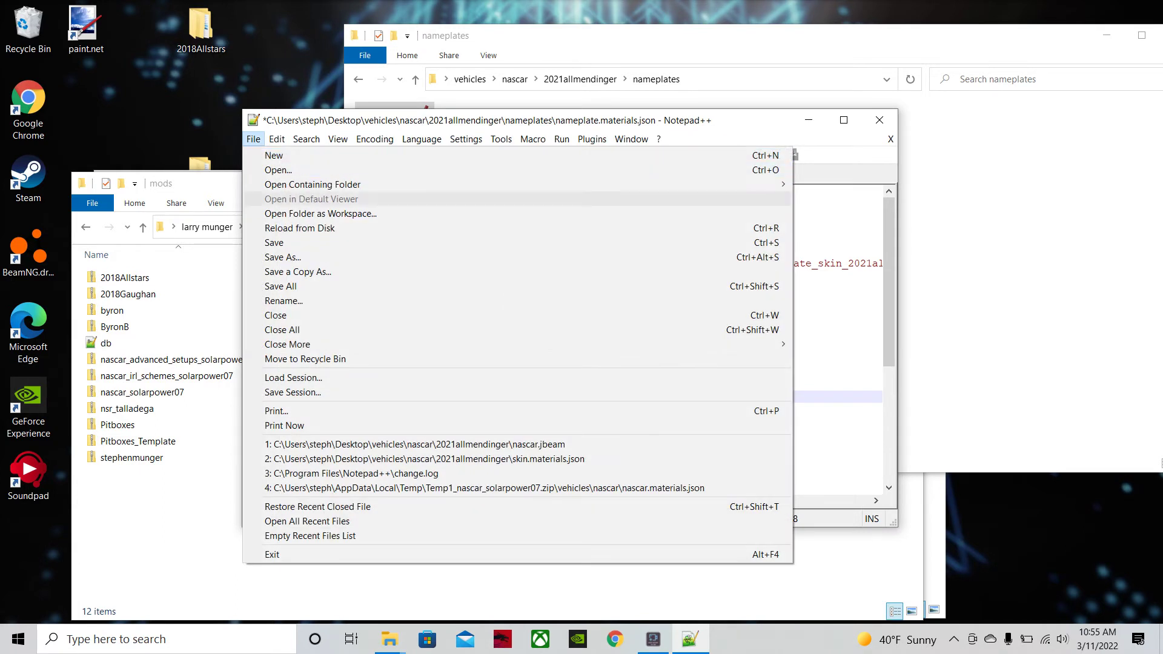
left_click(282, 257)
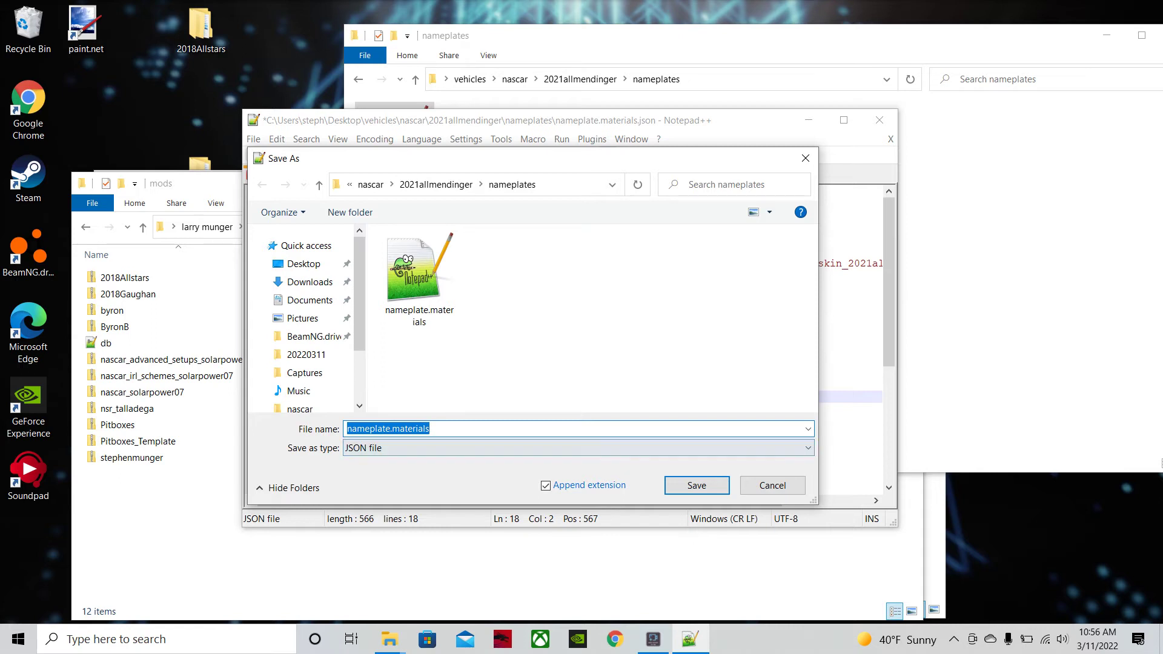
key("Return")
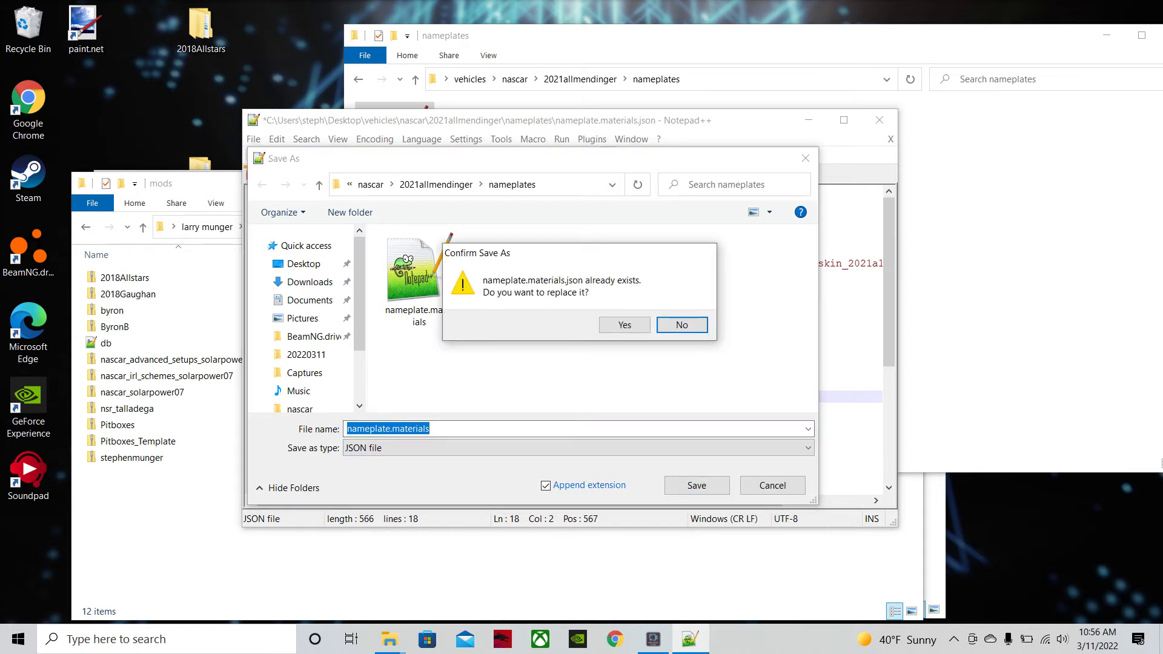
key("Left")
key("Return")
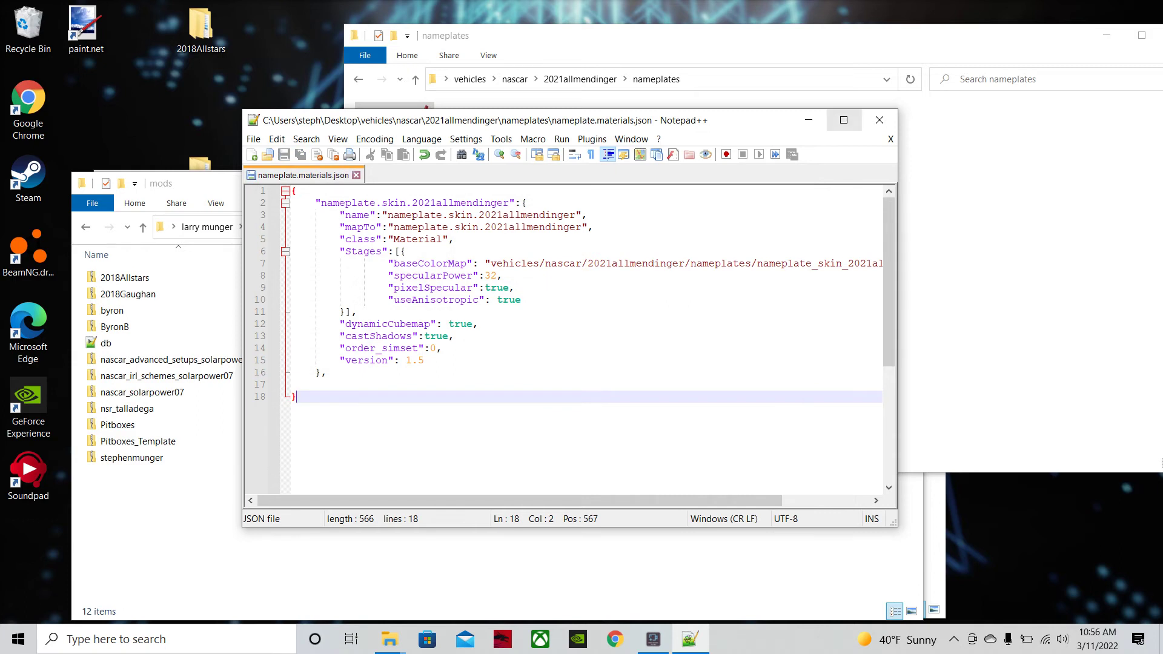
left_click(880, 120)
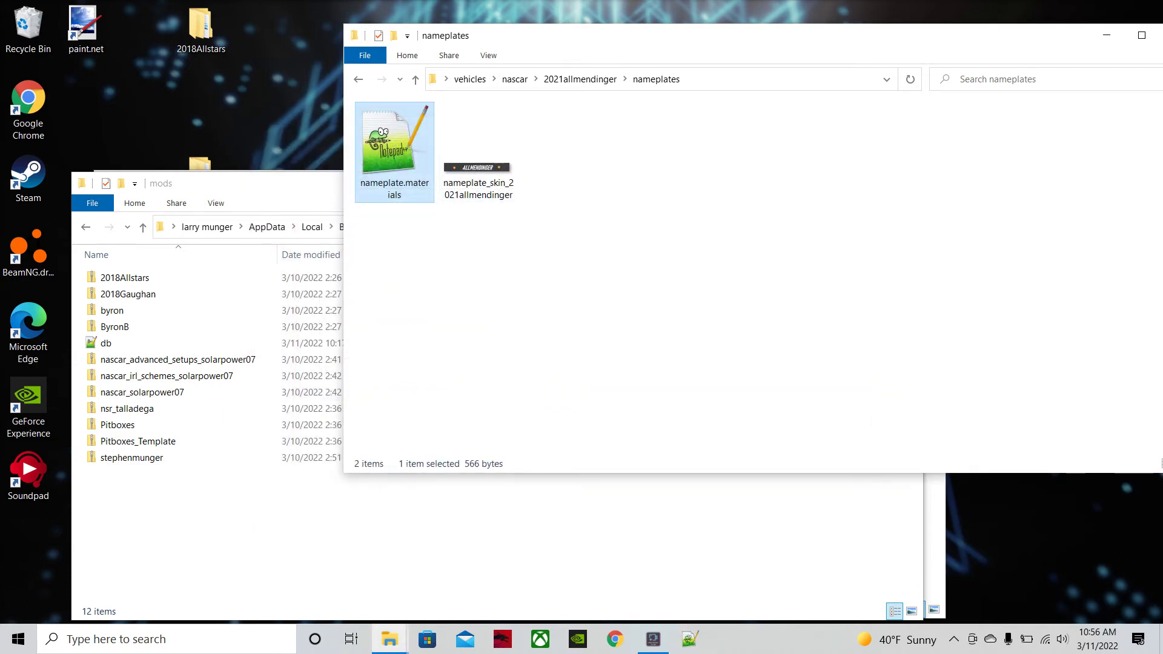
Step: Open the nascar JBEAM file from the 2021allmendinger folder and replace every 2018kahne with 2021allmendinger
left_click(358, 80)
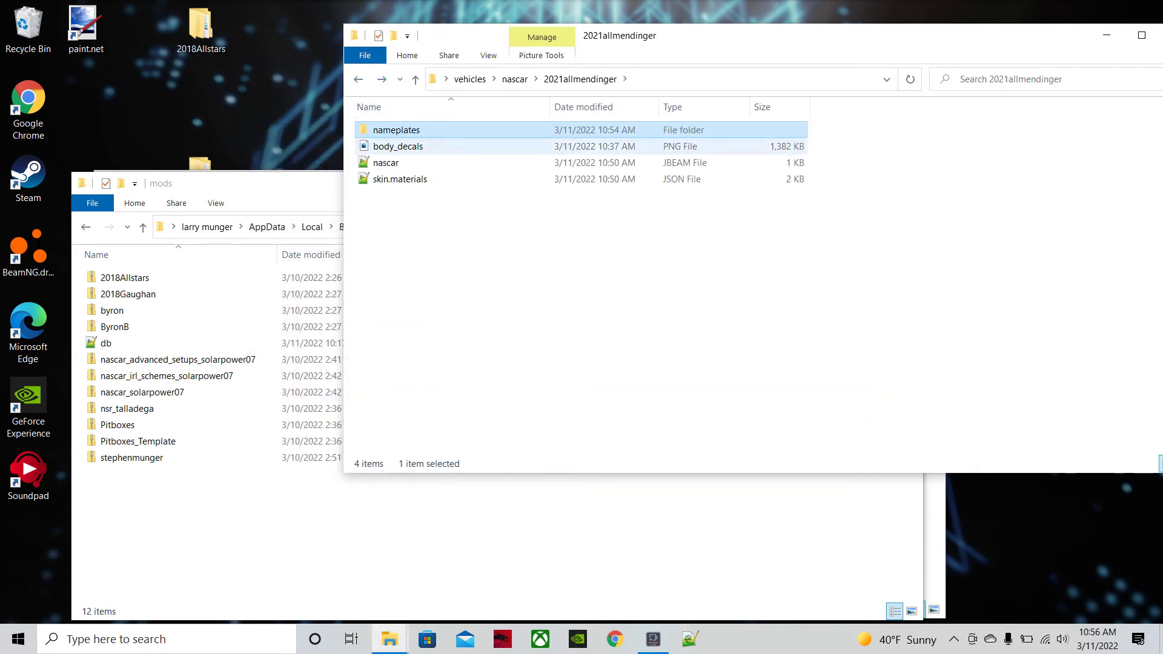
double_click(412, 162)
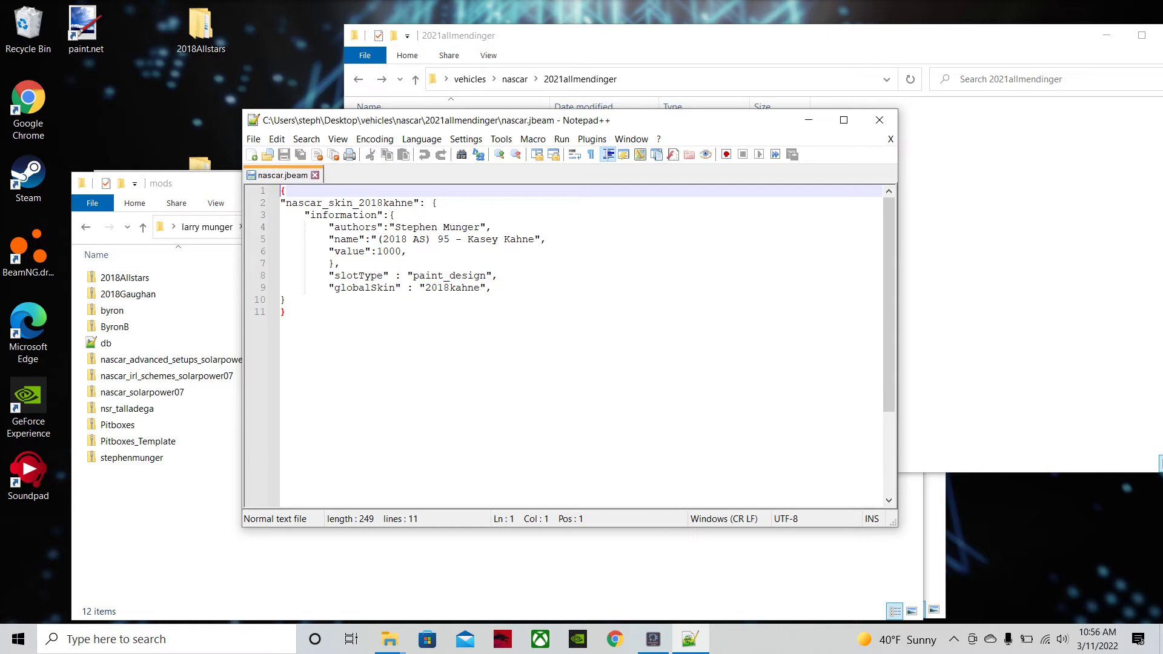
left_click(254, 138)
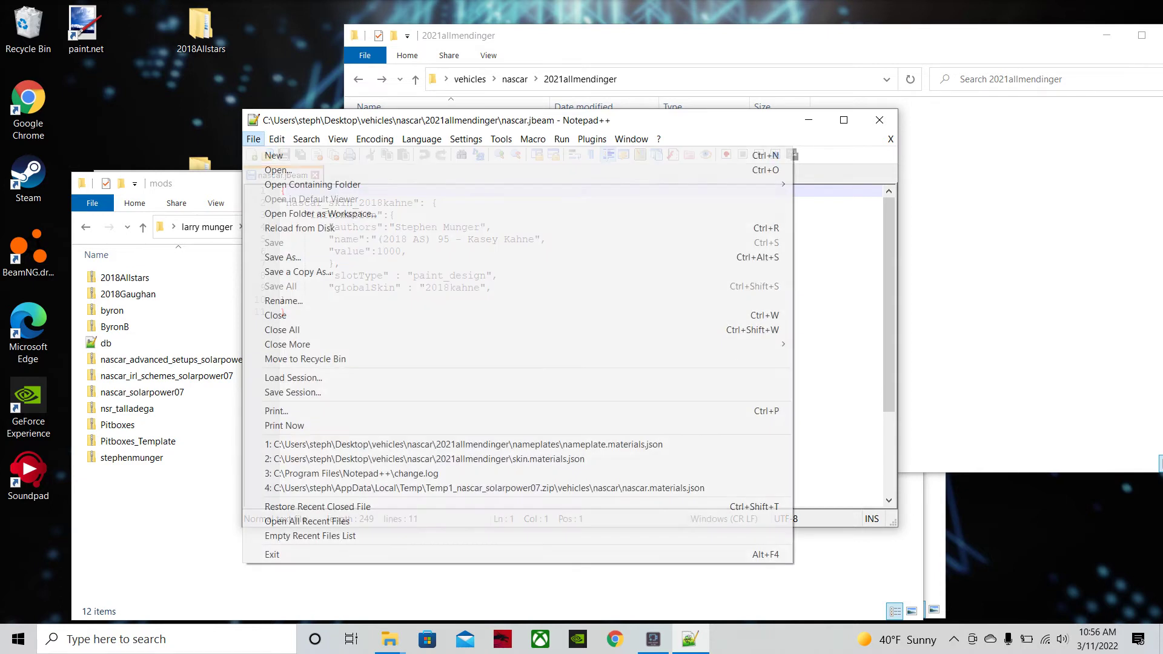
mouse_move(305, 139)
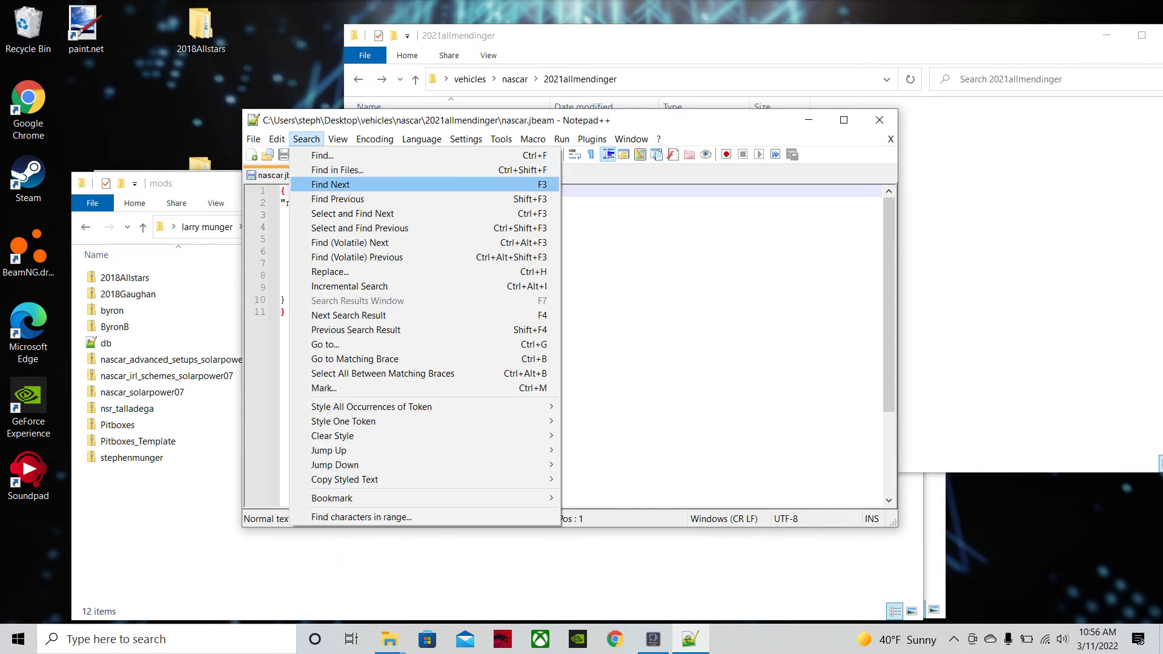
key("Return")
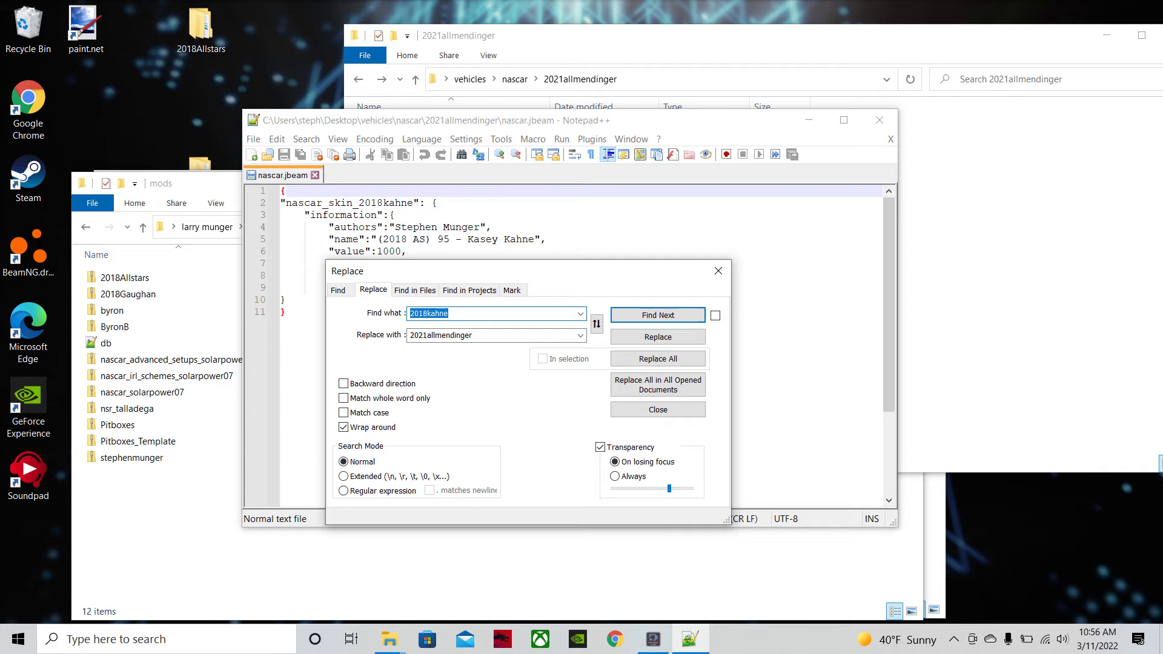
key("Tab")
key("Tab")
key("Return")
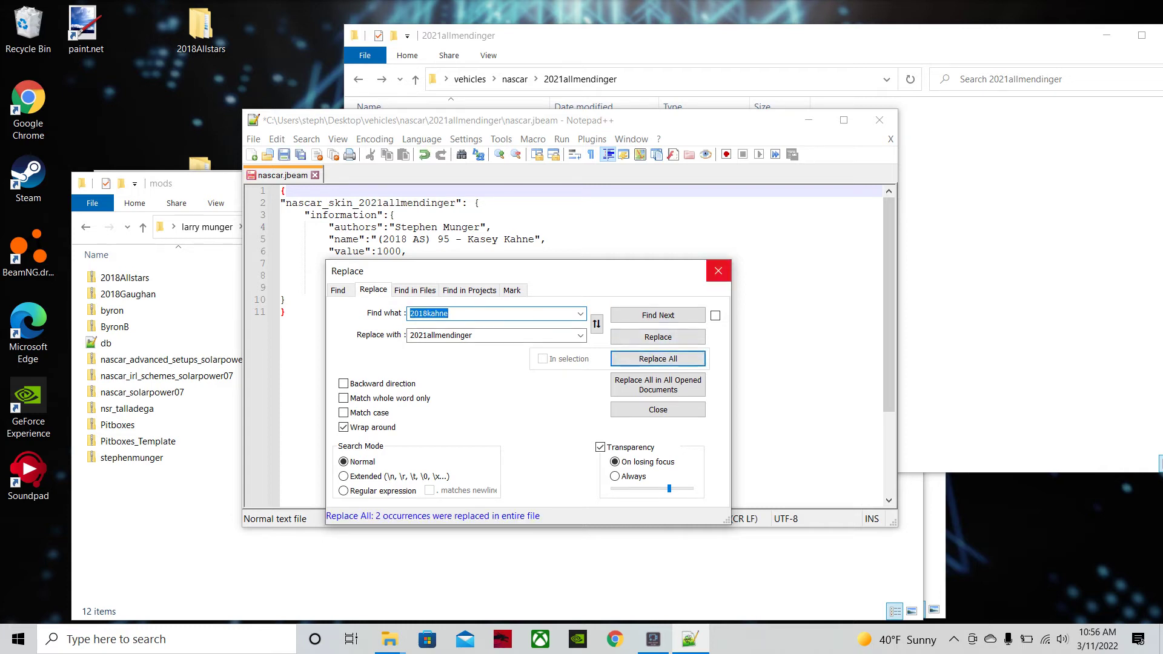
left_click(719, 271)
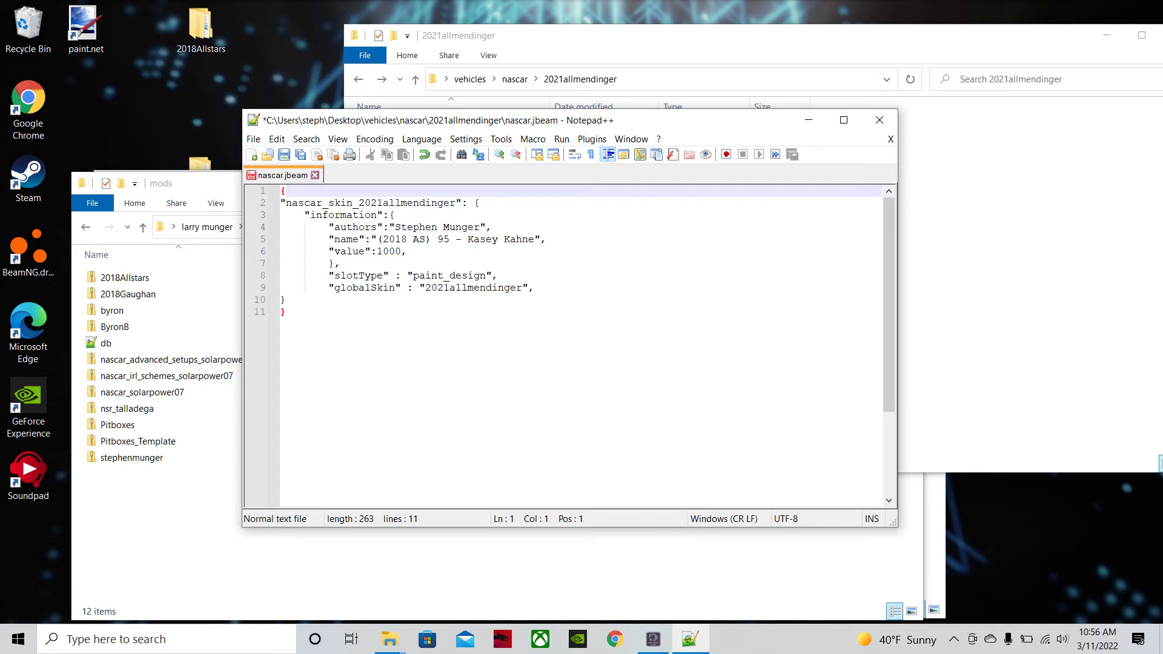
Step: Change the skin's name value in nascar.jbeam to "(2021) 16 - Aj Allmendinger"
left_click_drag(535, 240, 377, 240)
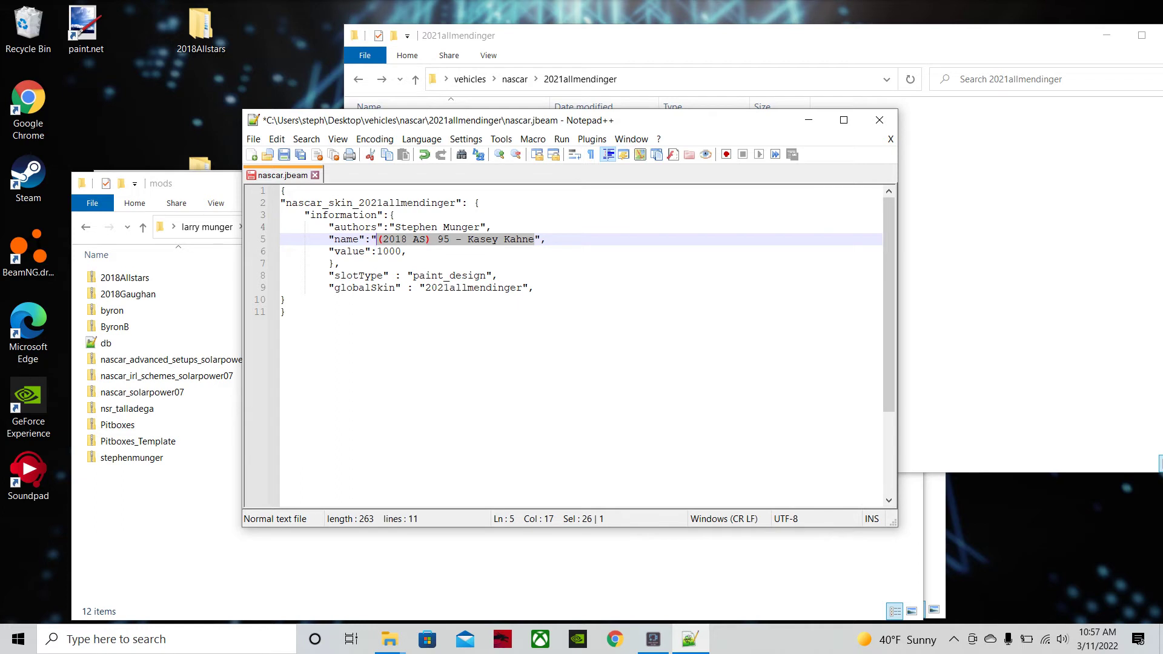
type("(2021)")
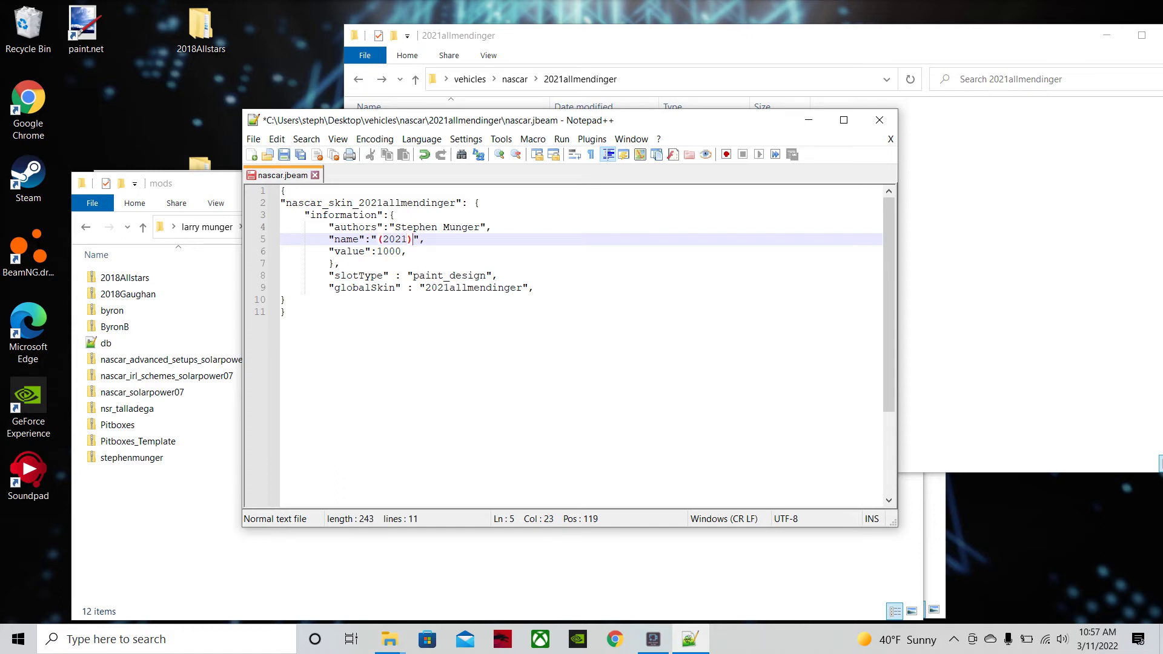
type(" Aj Allmendinger")
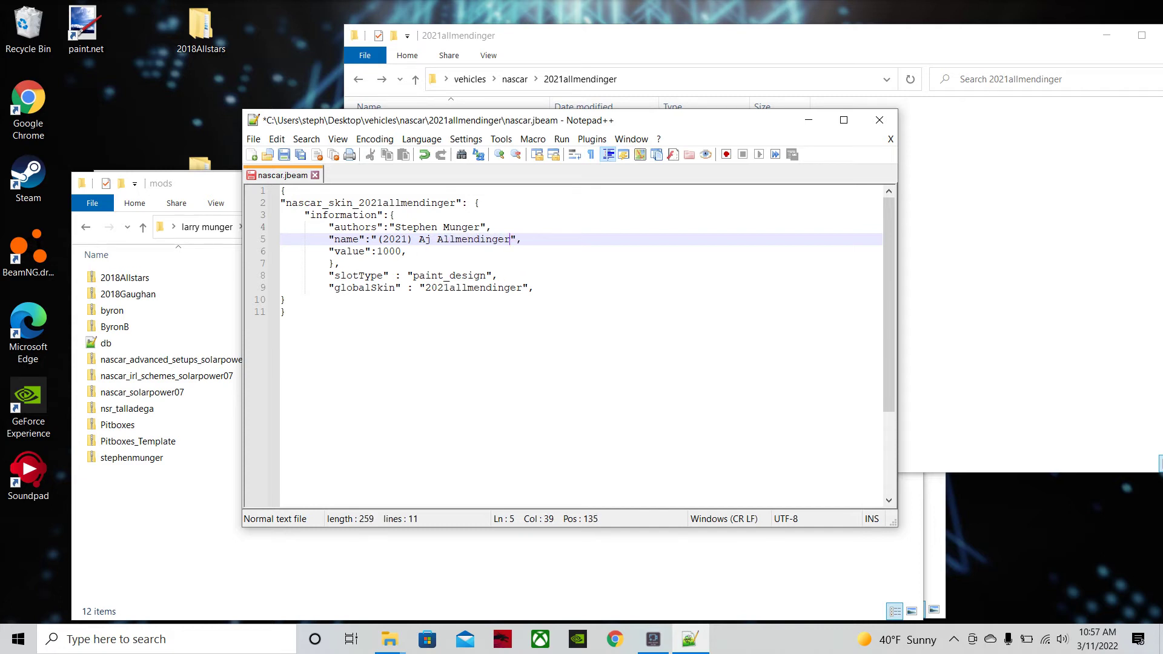
left_click(419, 239)
type("16 - Aj")
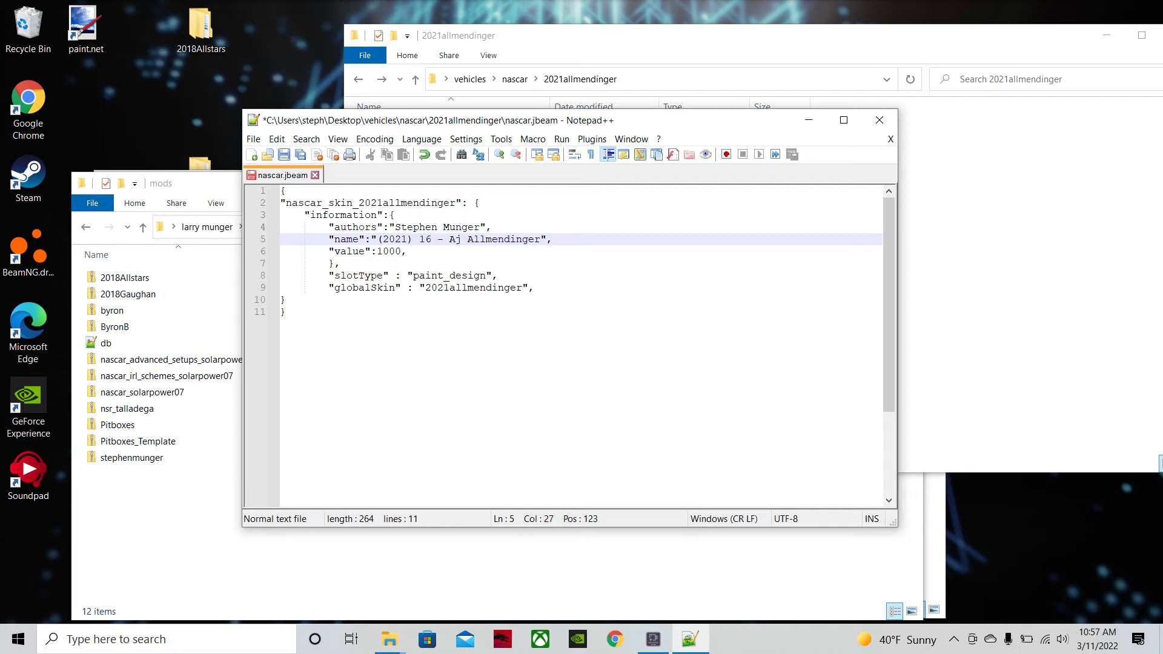
left_click(552, 240)
Step: Shorten the authors value in nascar.jbeam to the author's first initial and surname, keeping the entry on one line
left_click_drag(480, 227, 400, 227)
type("munger")
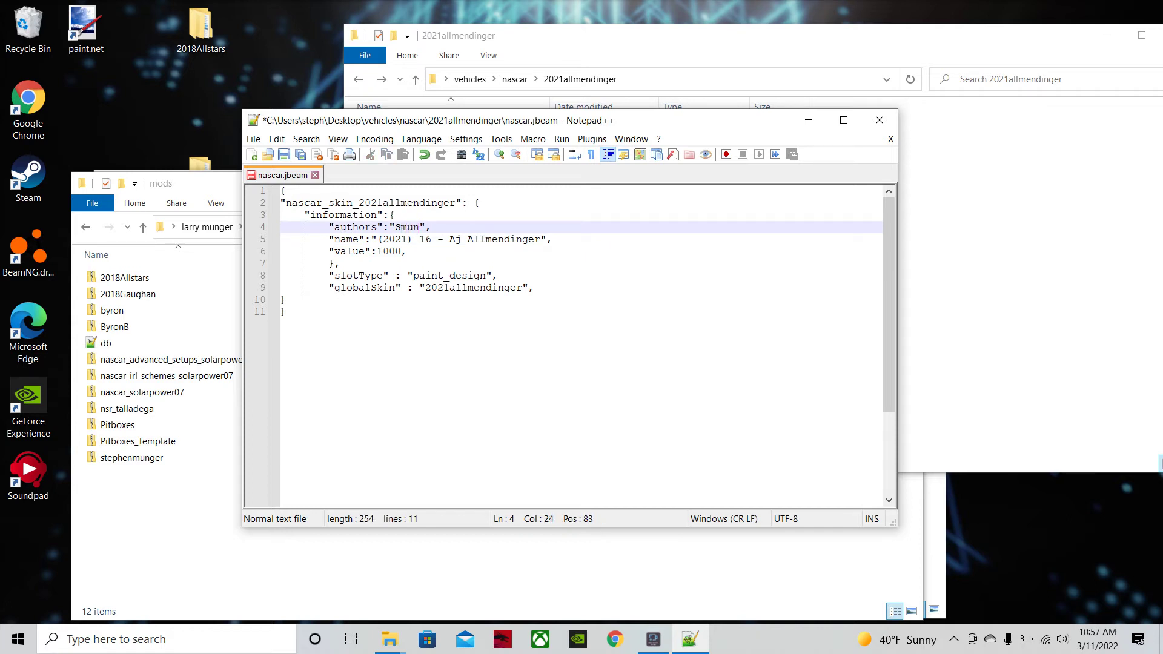
key("Return")
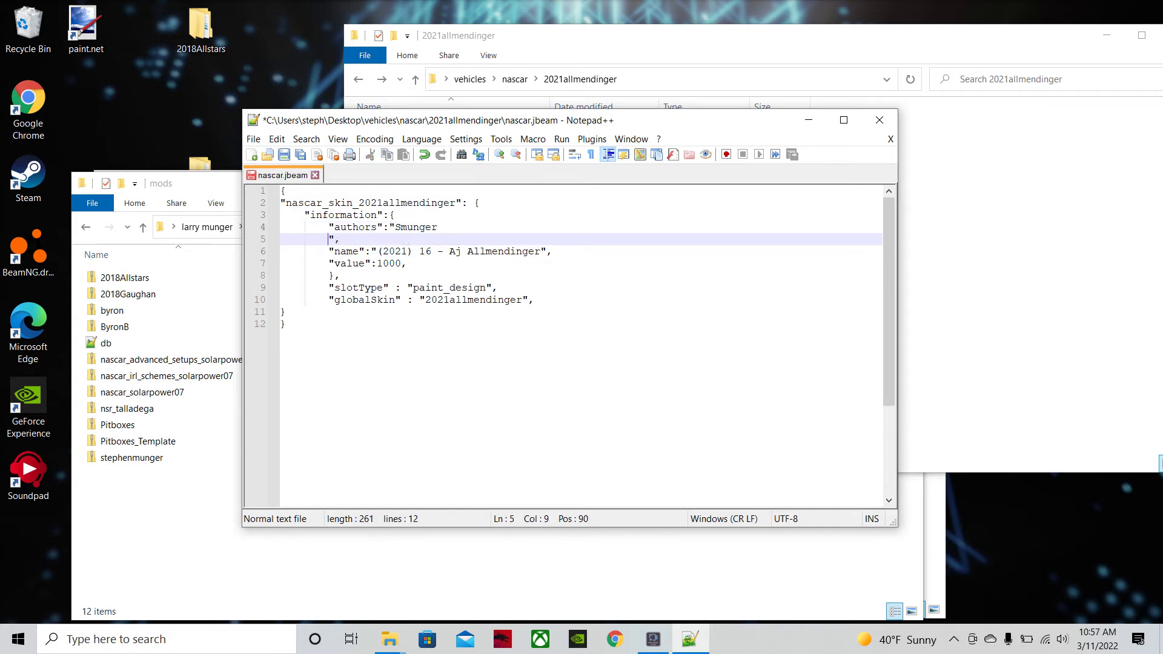
key("BackSpace")
key("BackSpace")
key("BackSpace")
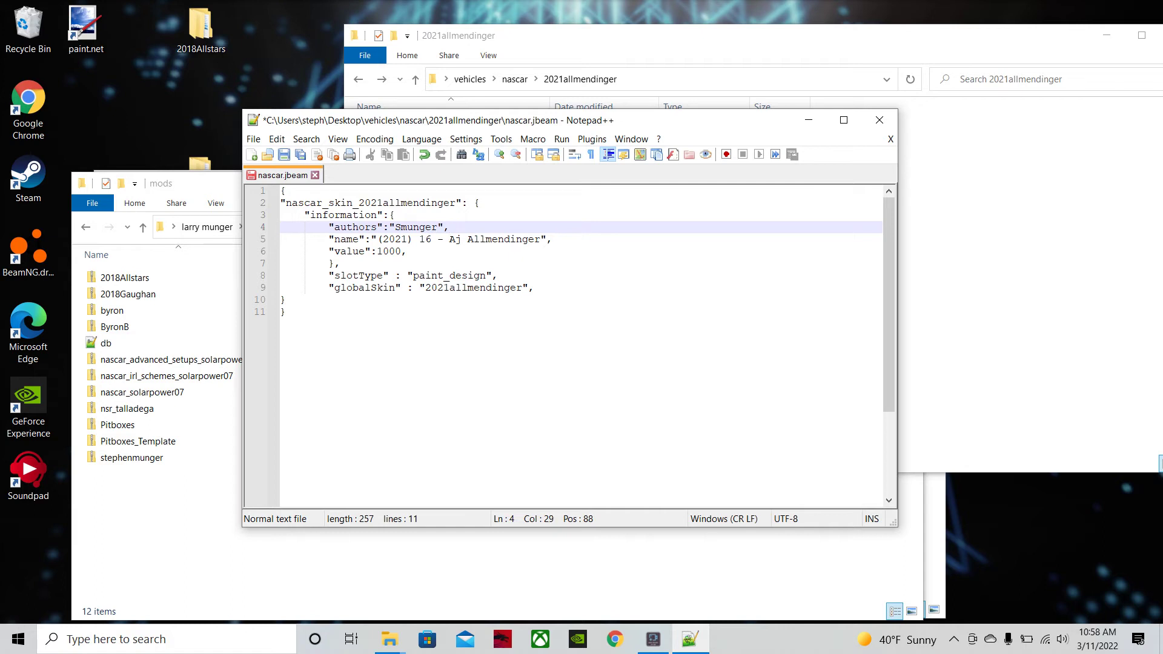
Step: Save nascar.jbeam over the existing file in the 2021allmendinger folder and close the text editor
left_click(253, 139)
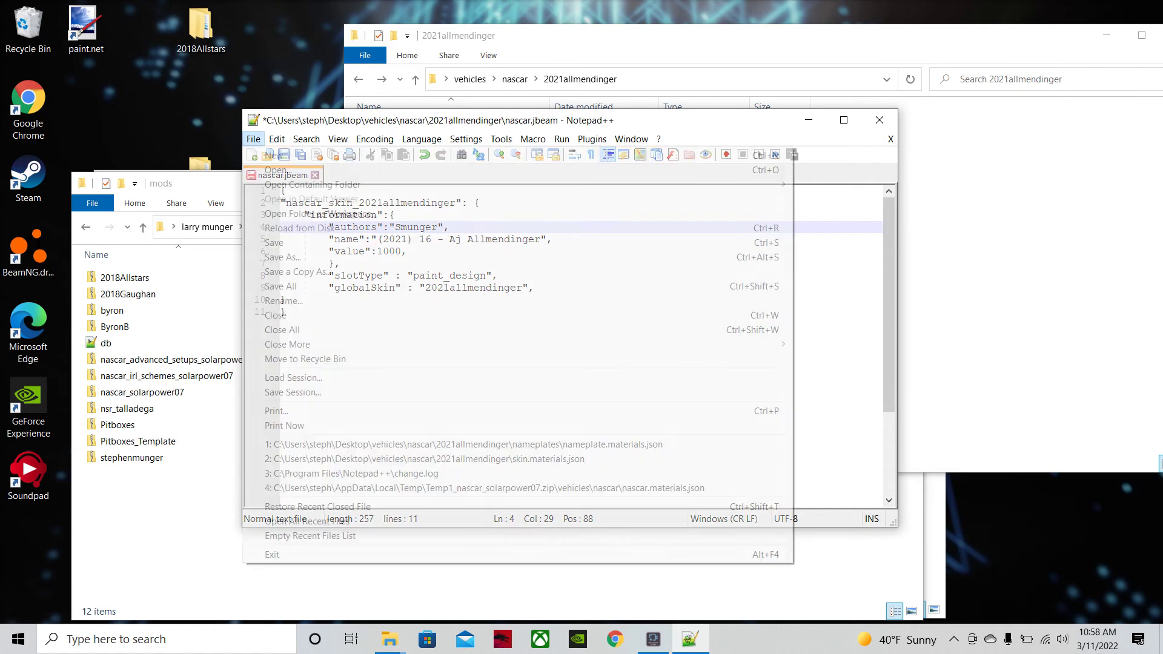
left_click(283, 257)
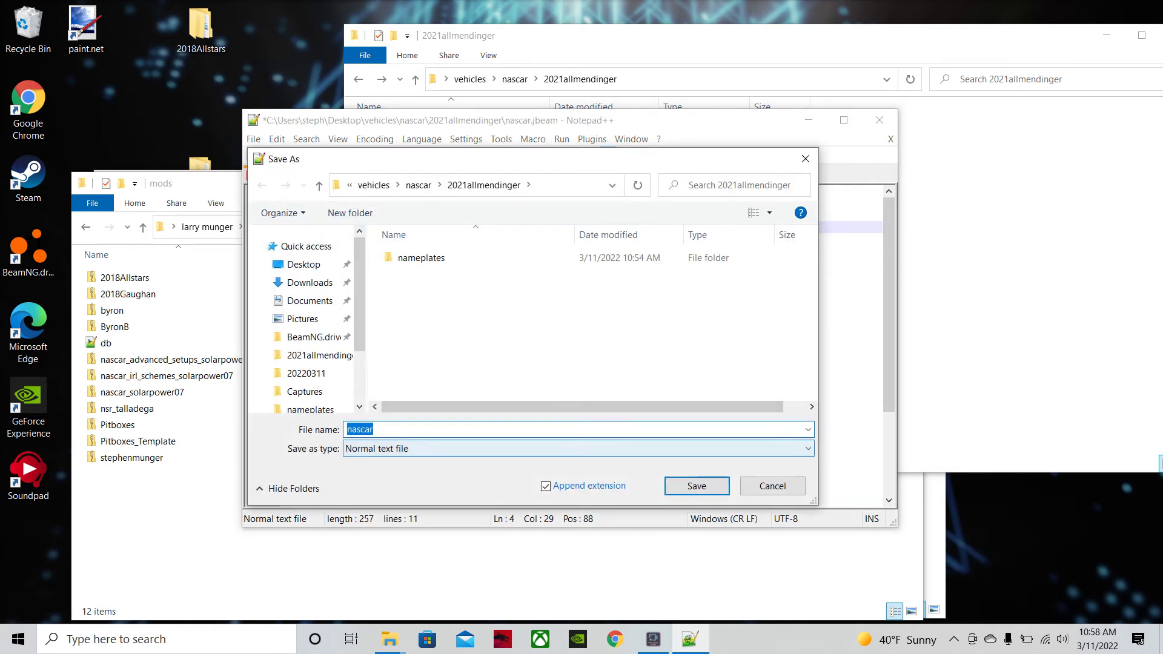
left_click(577, 448)
left_click(578, 449)
left_click(373, 429)
left_click(373, 429)
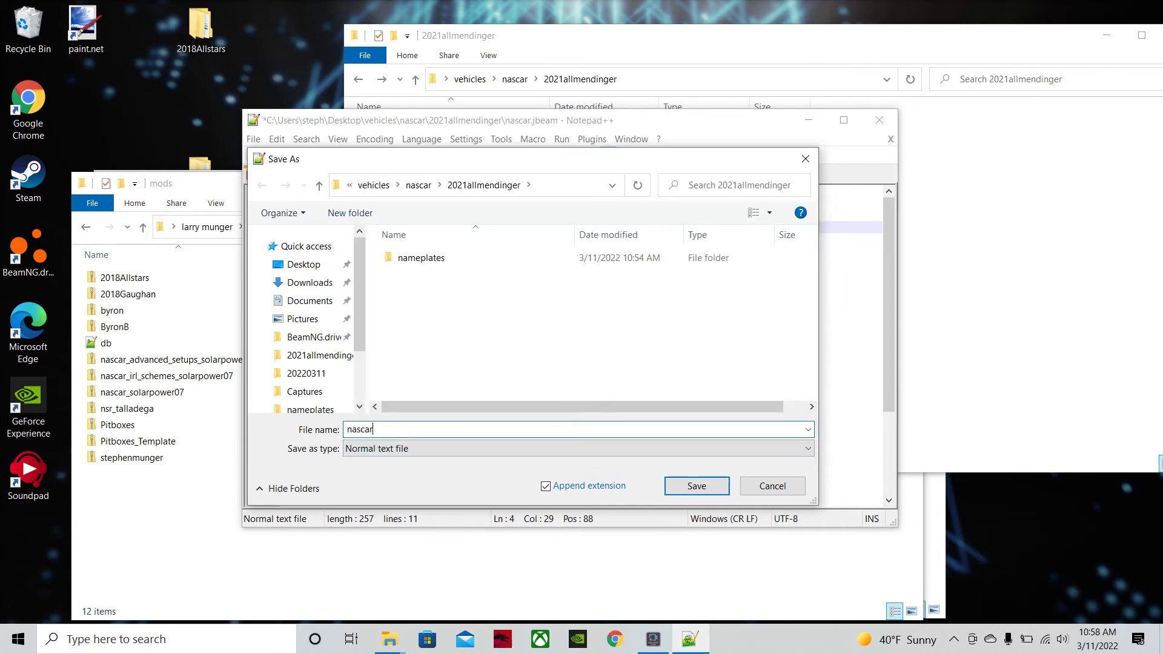
key("Return")
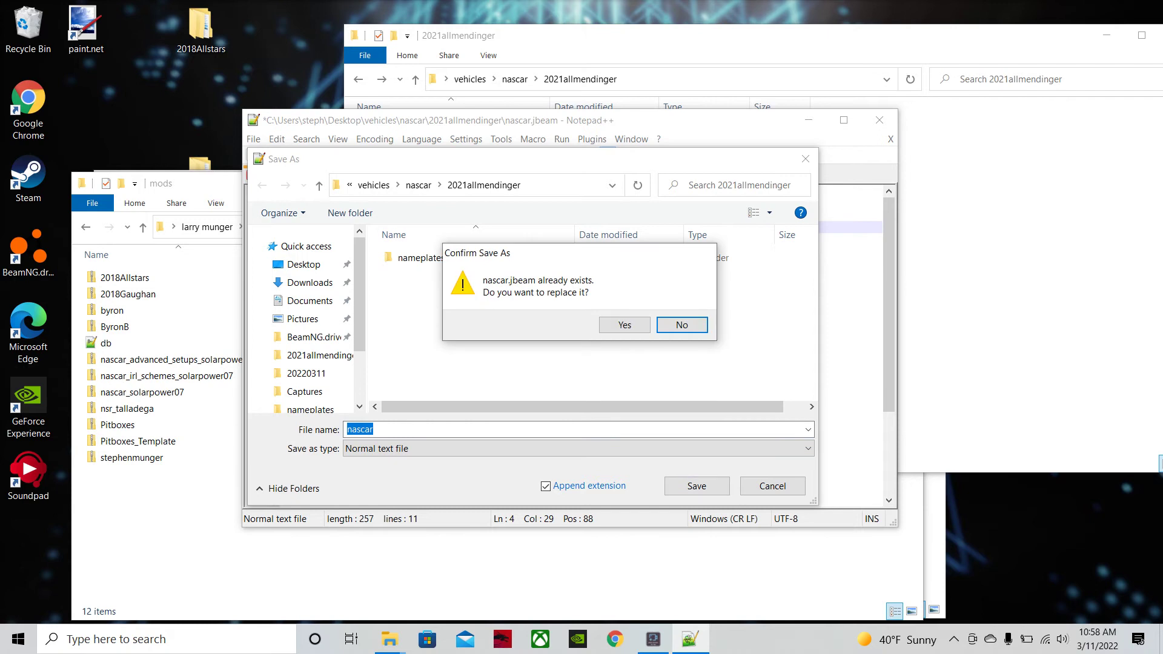
key("Left")
key("Return")
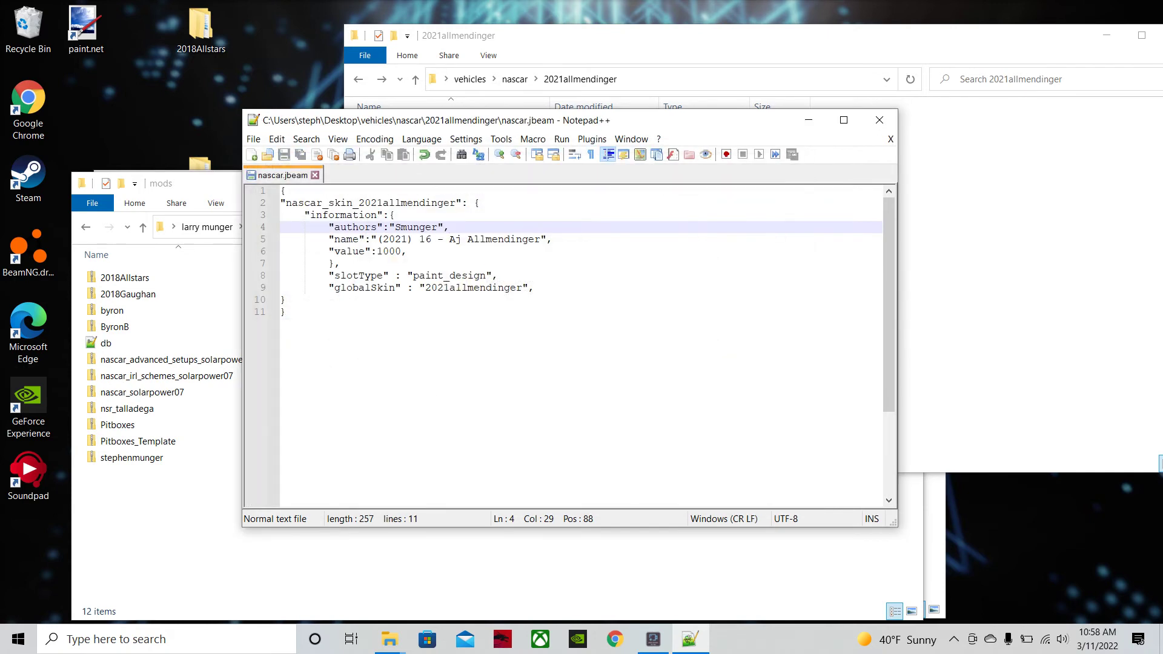
left_click(879, 120)
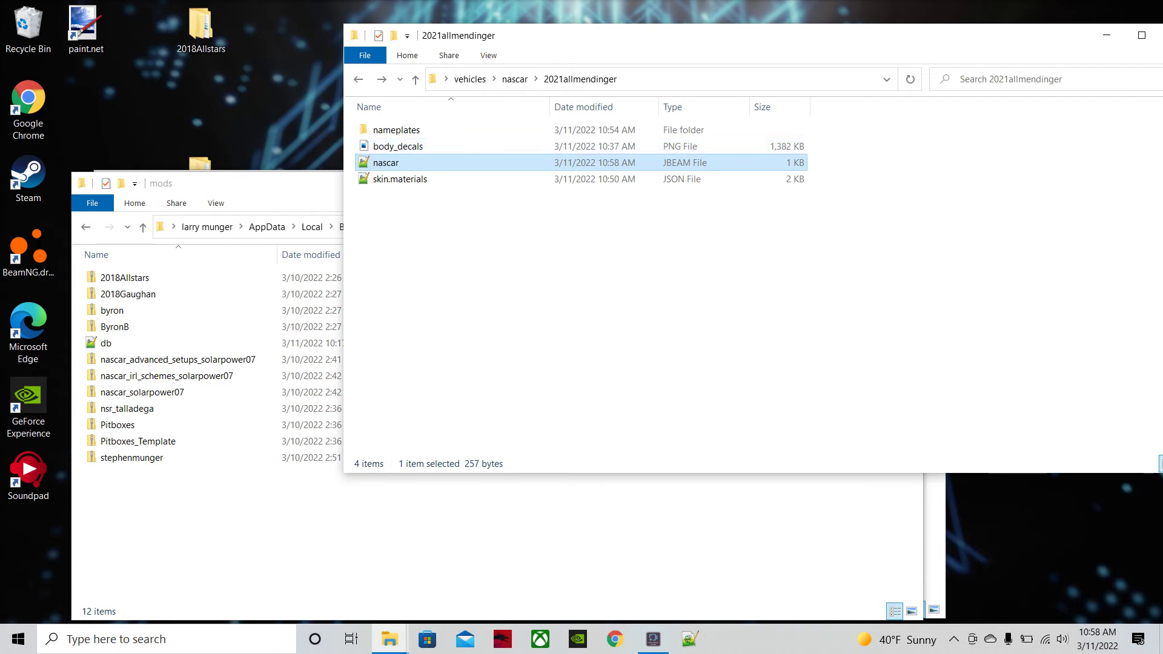
Step: Open the skin.materials file from the 2021allmendinger folder in Notepad++, look through it and close the nascar.jbeam file
left_click(416, 180)
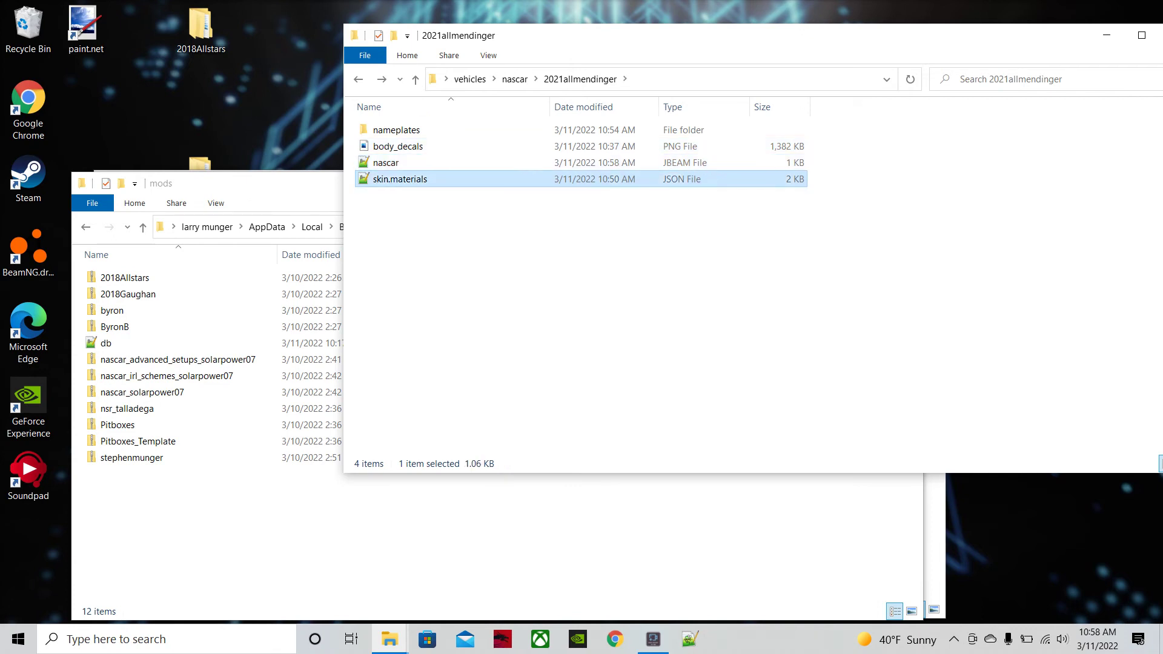
right_click(416, 180)
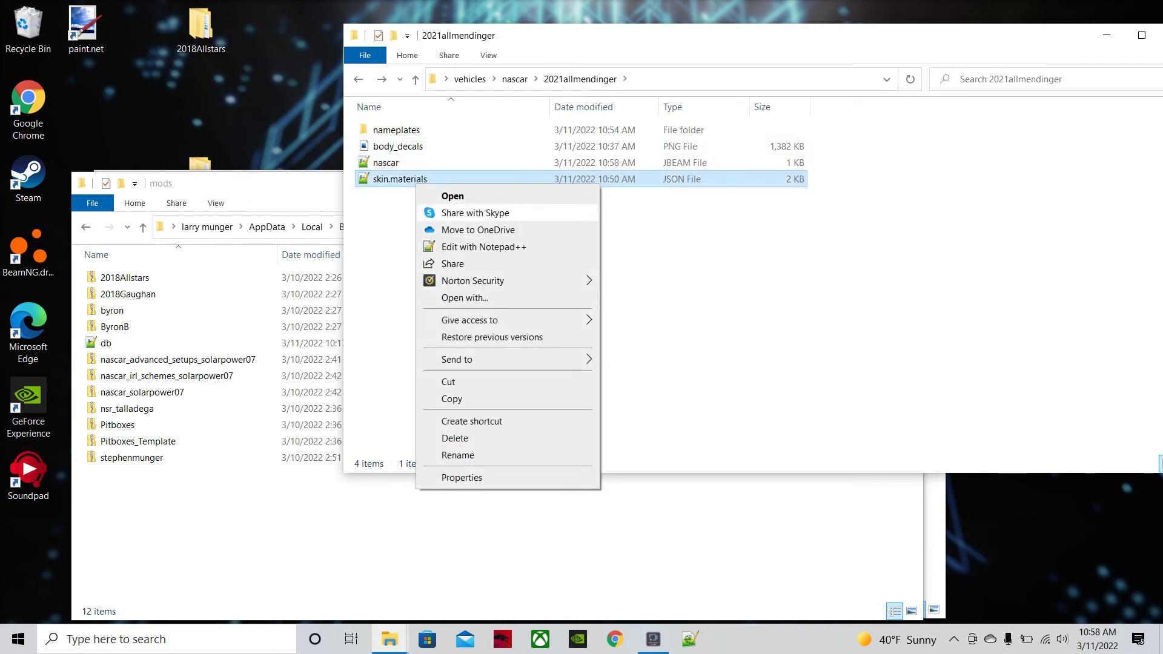
left_click(464, 298)
left_click(594, 225)
left_click(632, 381)
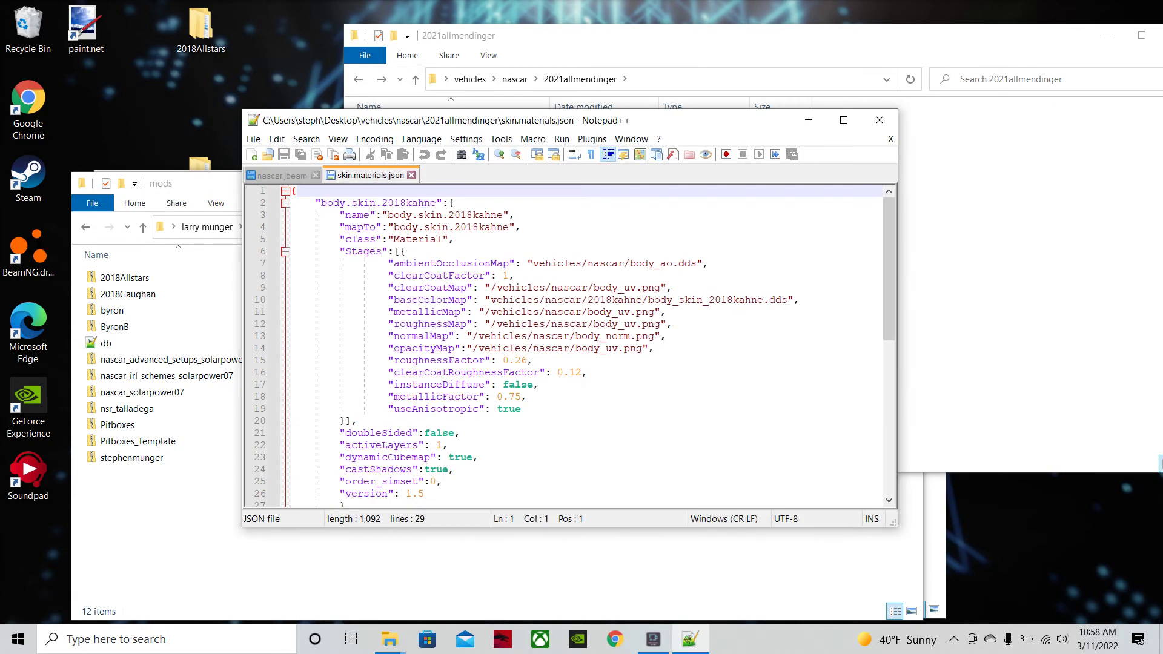
left_click_drag(889, 269, 888, 295)
scroll(570, 345, "up", 2)
scroll(569, 345, "down", 3)
scroll(569, 345, "up", 3)
left_click(315, 175)
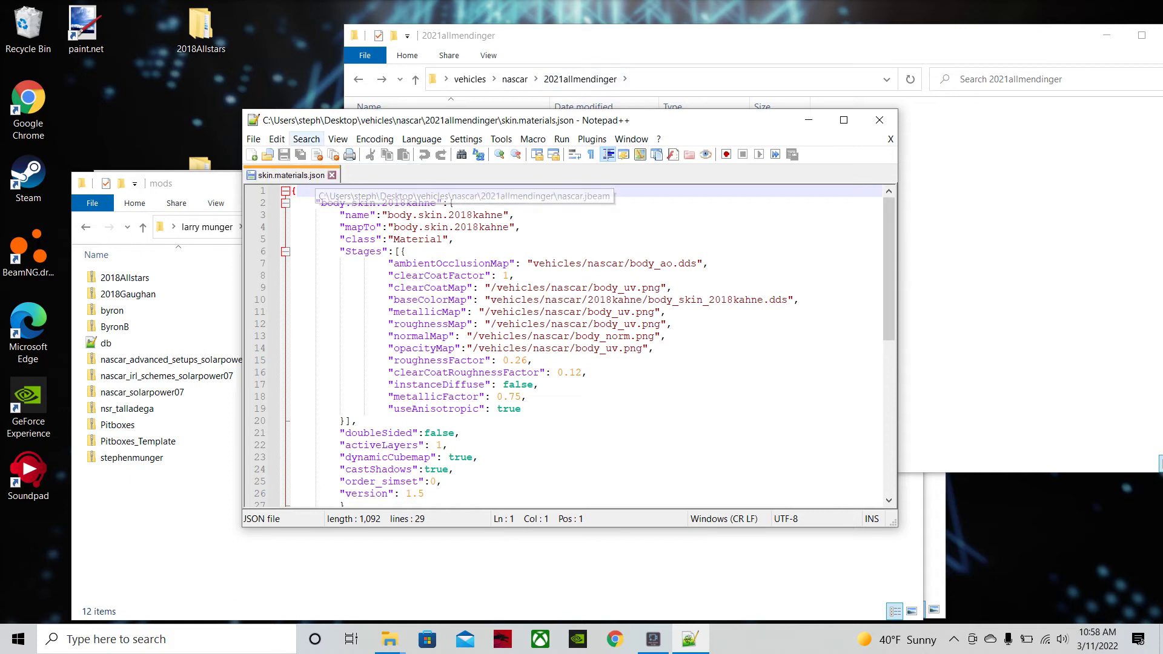
Step: Replace every occurrence of 2018kahne with 2021allmendinger throughout skin.materials.json
left_click(306, 139)
left_click(327, 271)
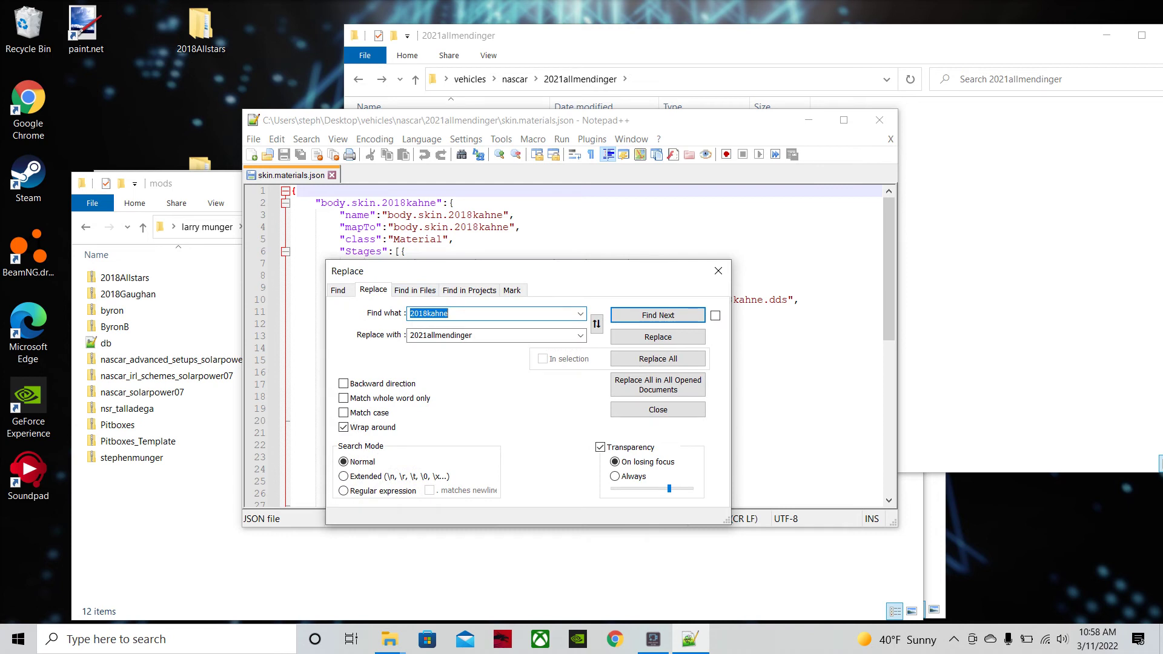
left_click(658, 358)
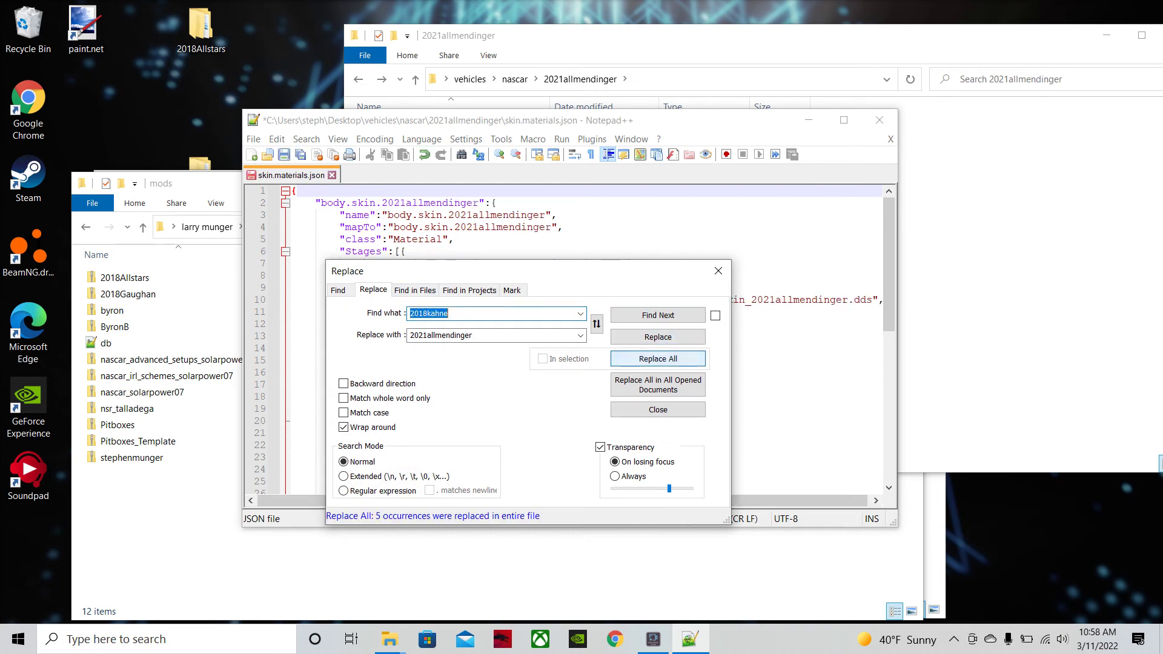
left_click(719, 270)
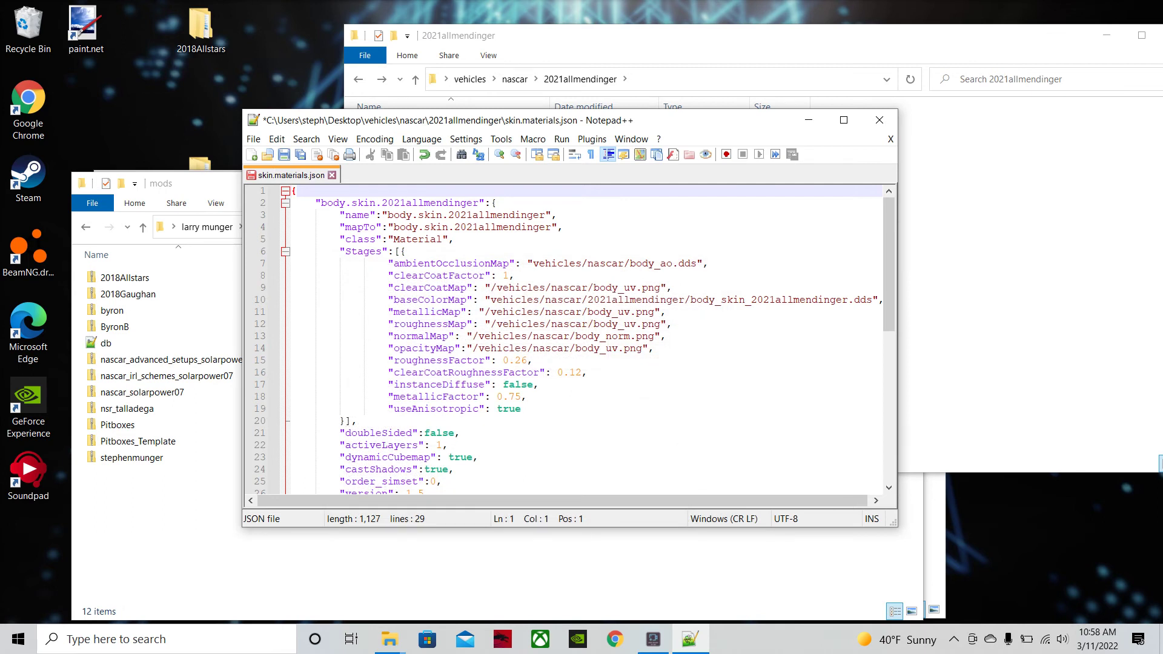
Step: Save skin.materials over the existing JSON file in the 2021allmendinger folder and close the text editor
left_click(253, 139)
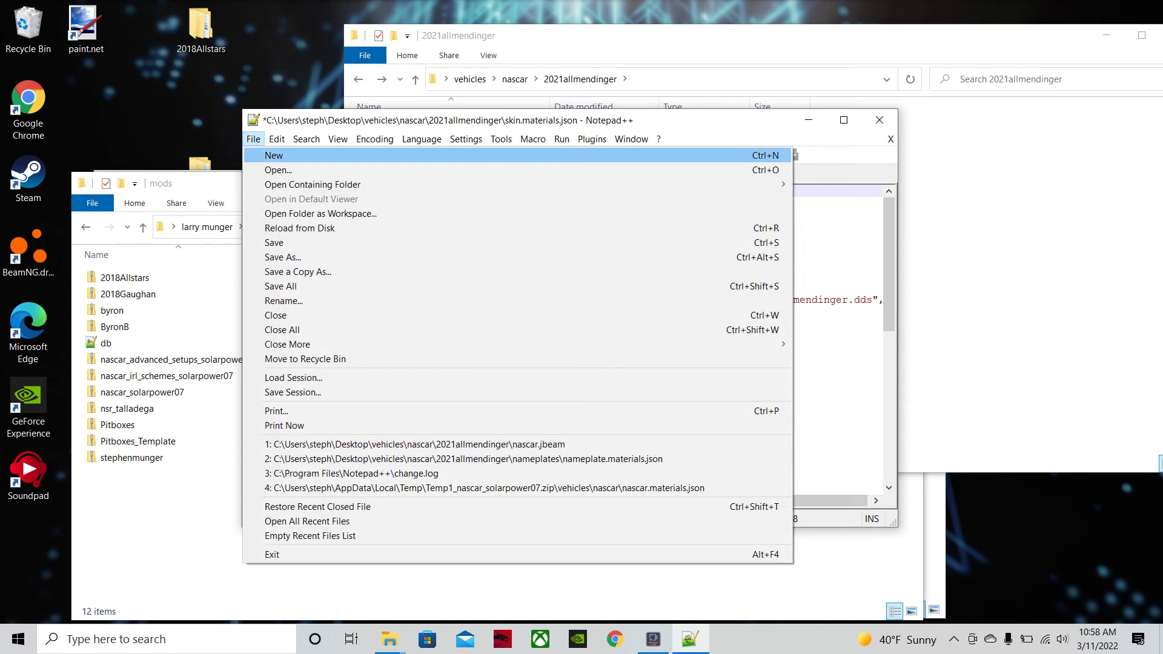
key("Return")
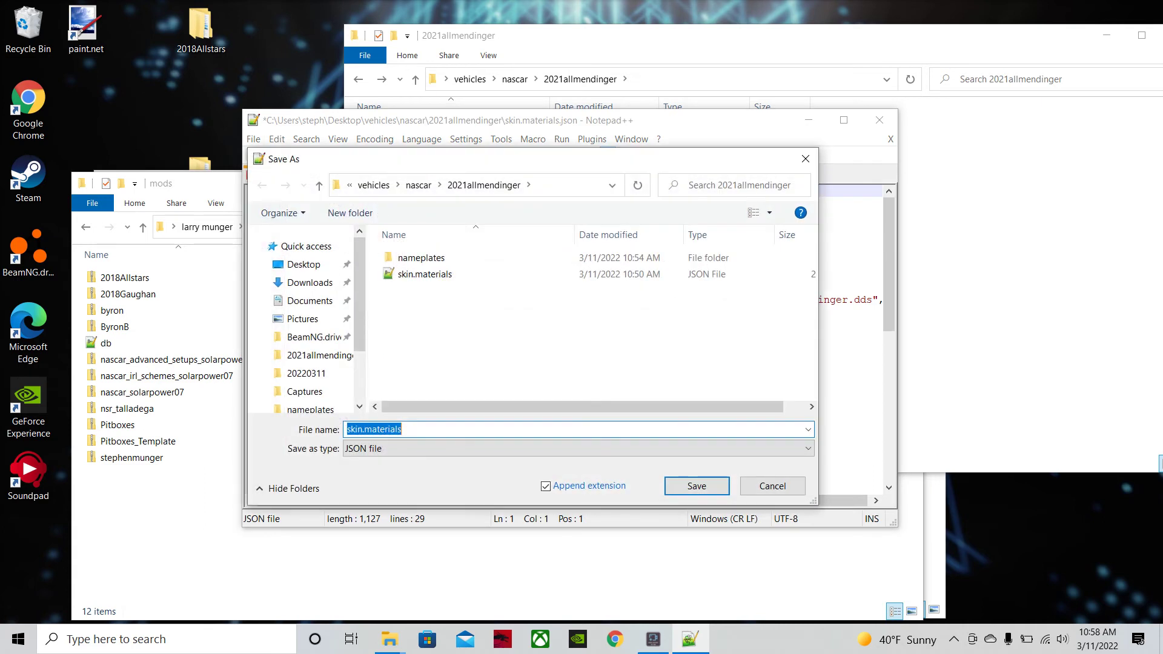
key("Return")
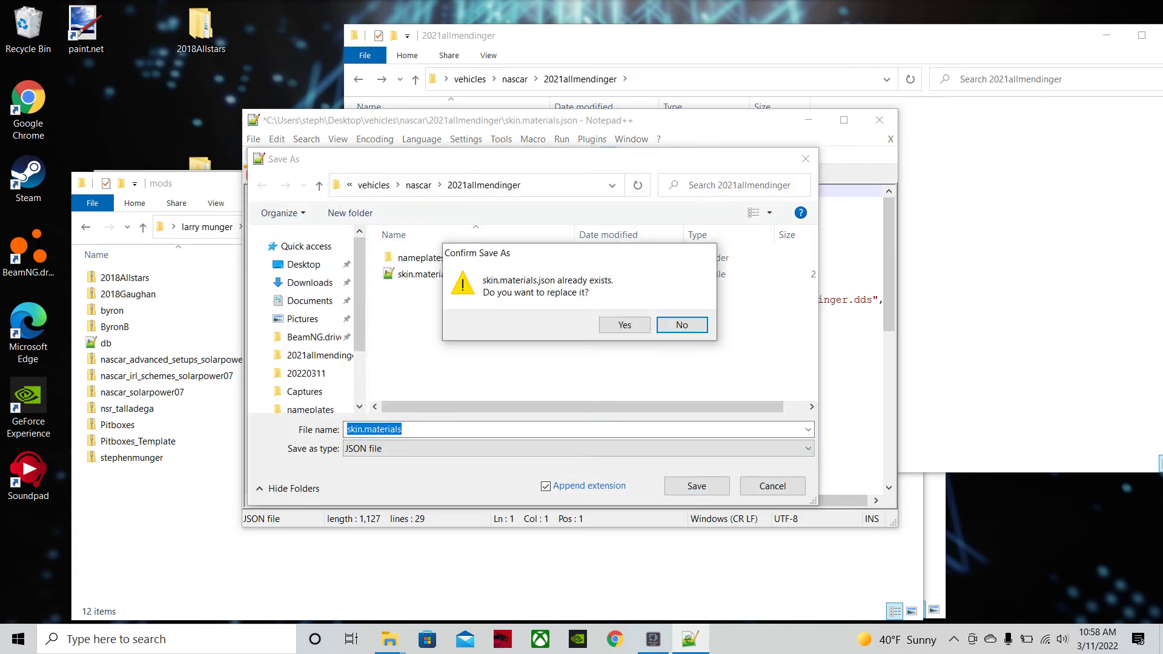
key("Left")
key("Return")
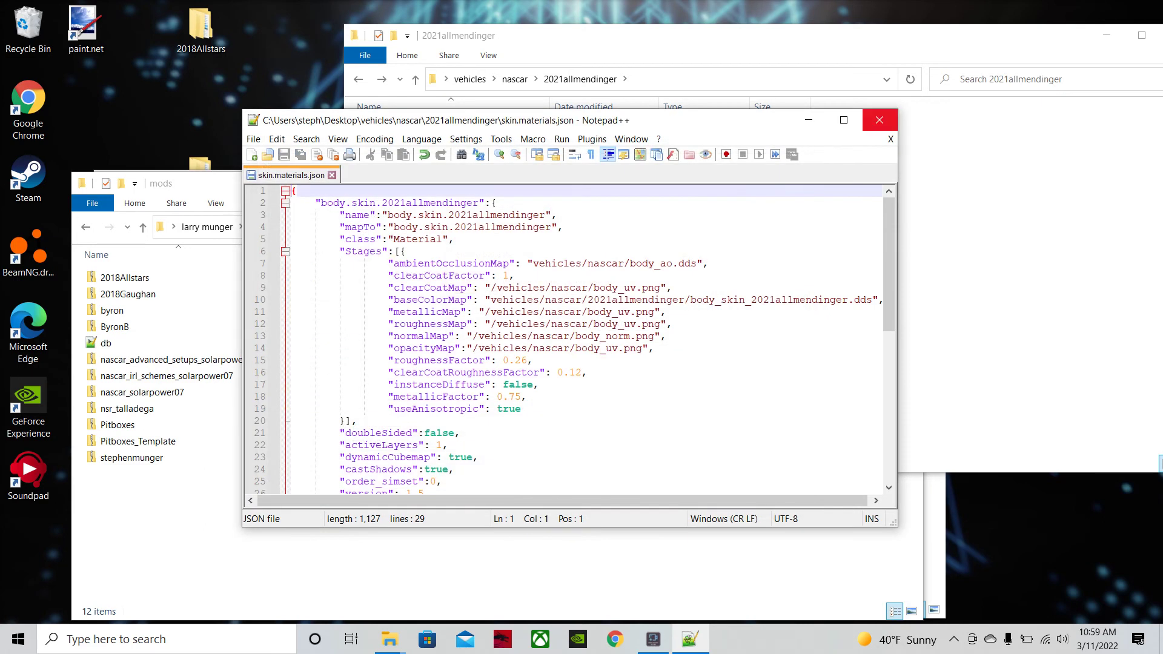
left_click(879, 120)
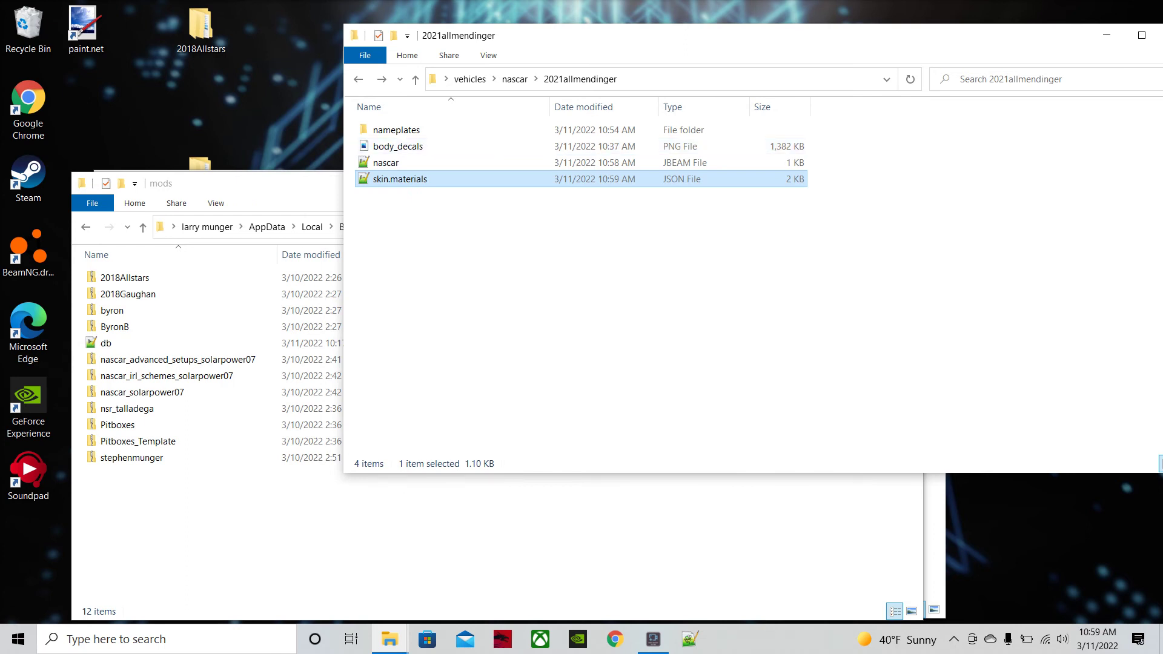
Step: Open the body_decals image from the 2021allmendinger folder in paint.net and reposition its window
left_click(462, 149)
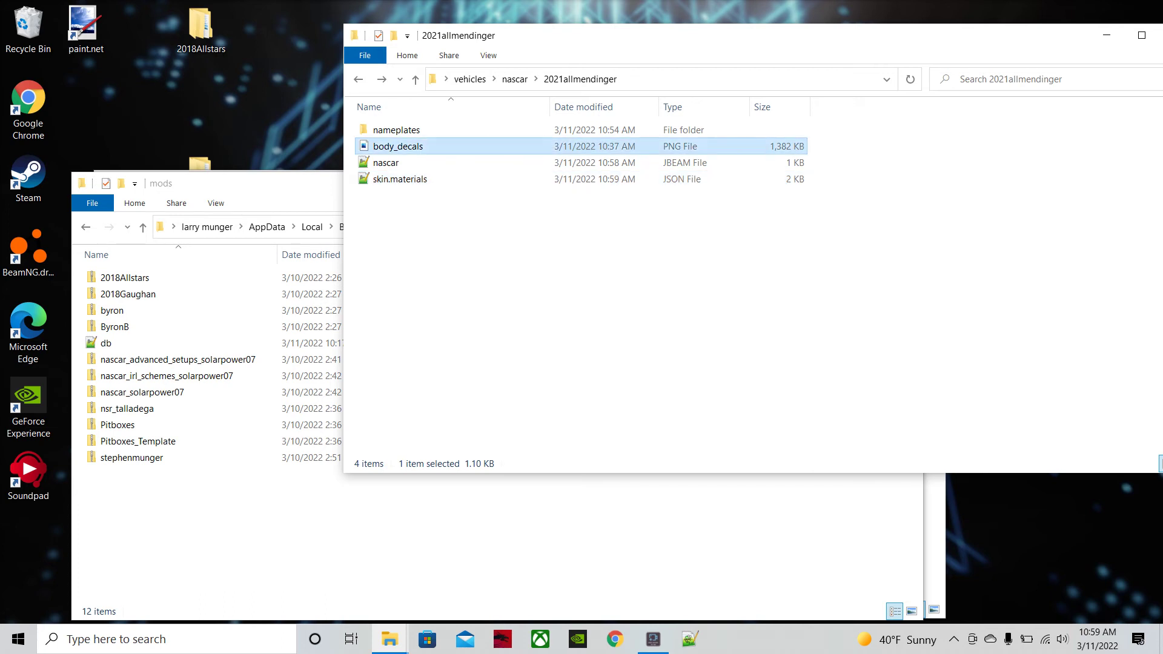
right_click(463, 151)
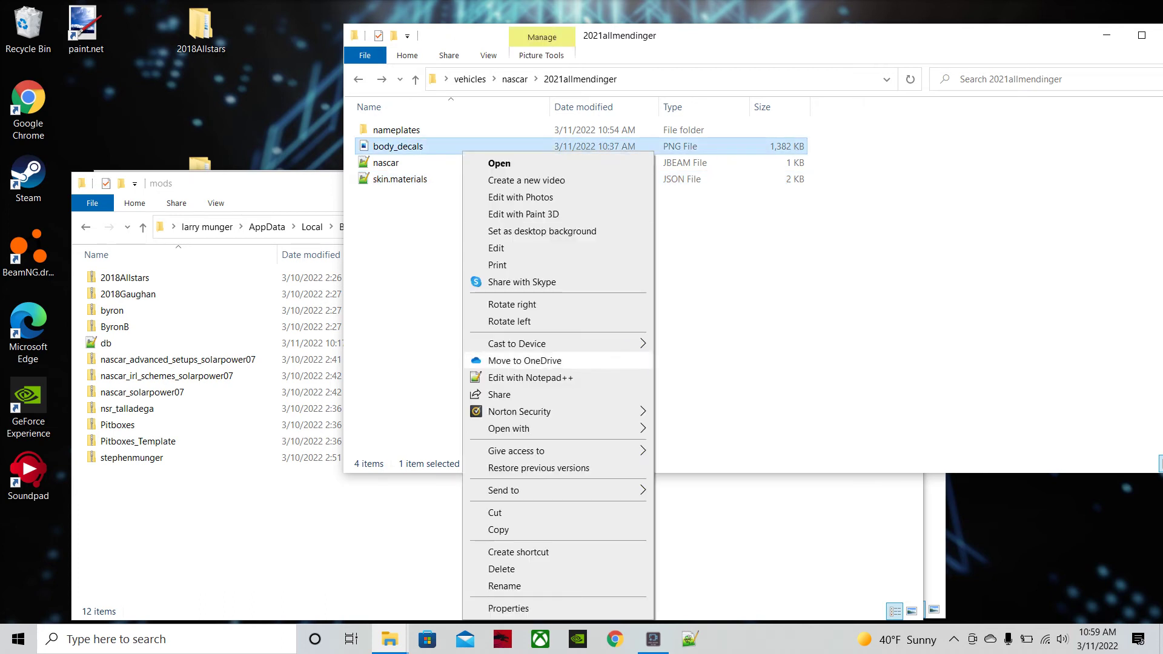
mouse_move(545, 411)
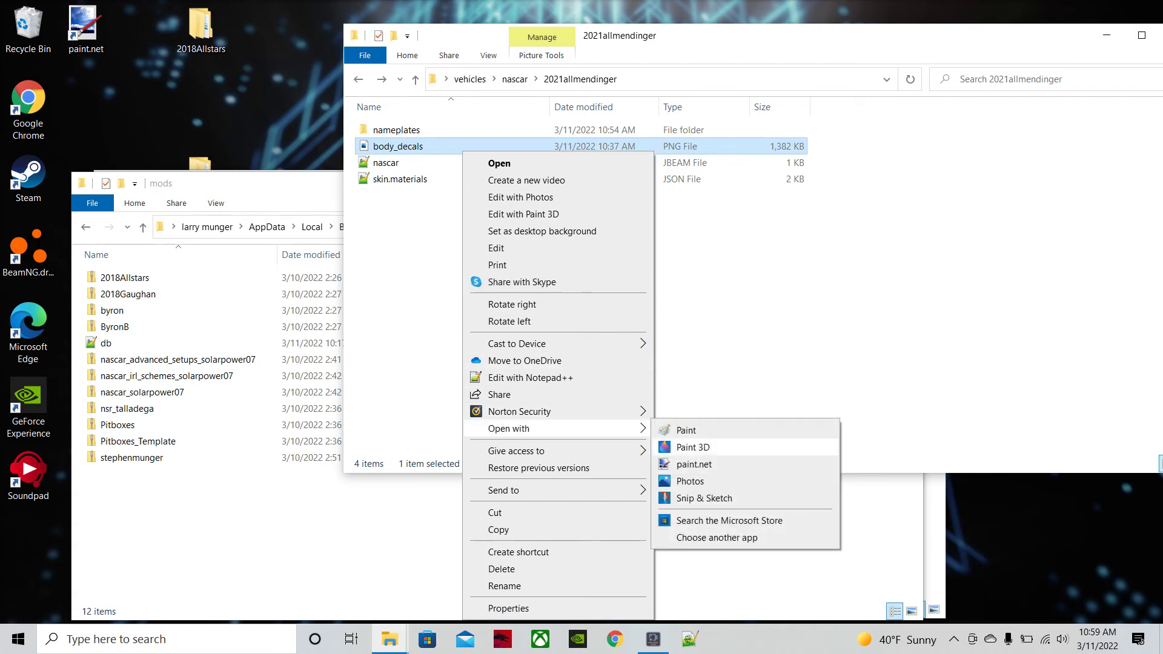
left_click(685, 464)
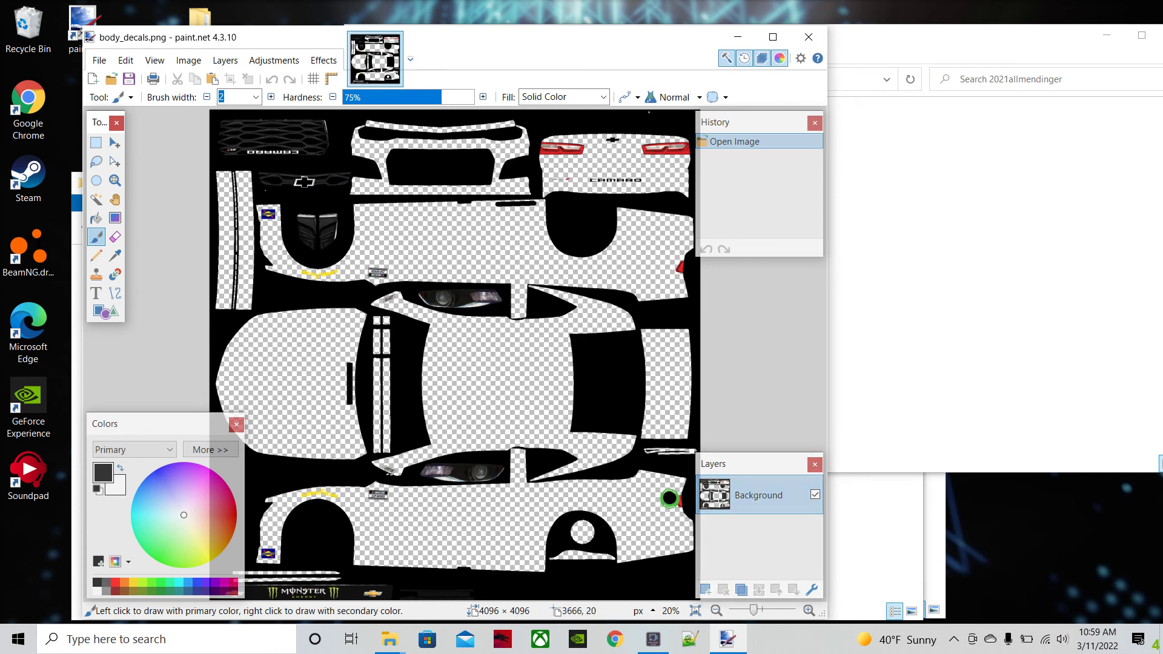
mouse_move(649, 38)
left_mouse_down()
mouse_move(835, 27)
mouse_move(801, 43)
mouse_move(839, 33)
left_mouse_up()
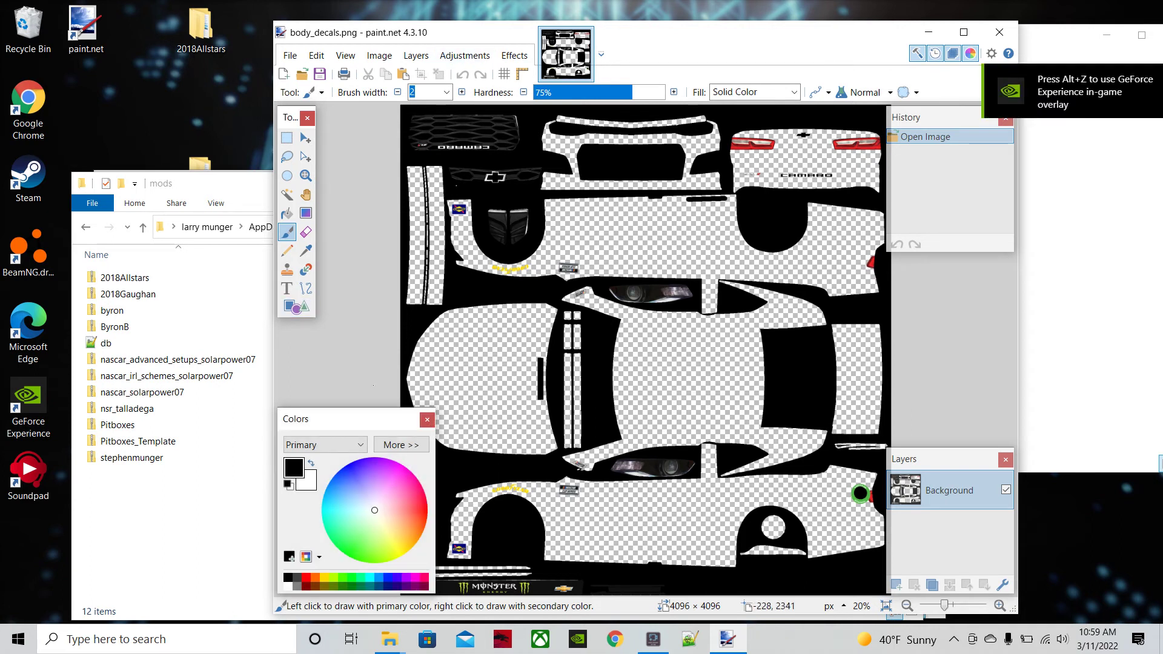
Step: Fill the roof section and both side panels of the car template with light green using the Paint Bucket
left_click(355, 531)
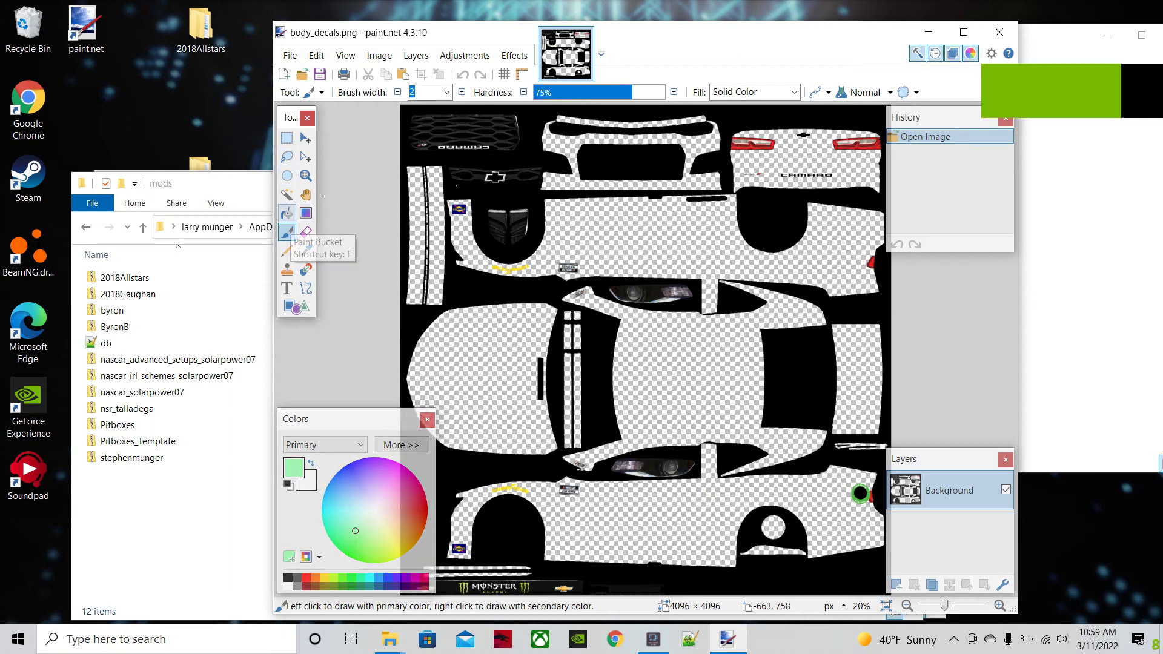
left_click(287, 213)
left_click(703, 370)
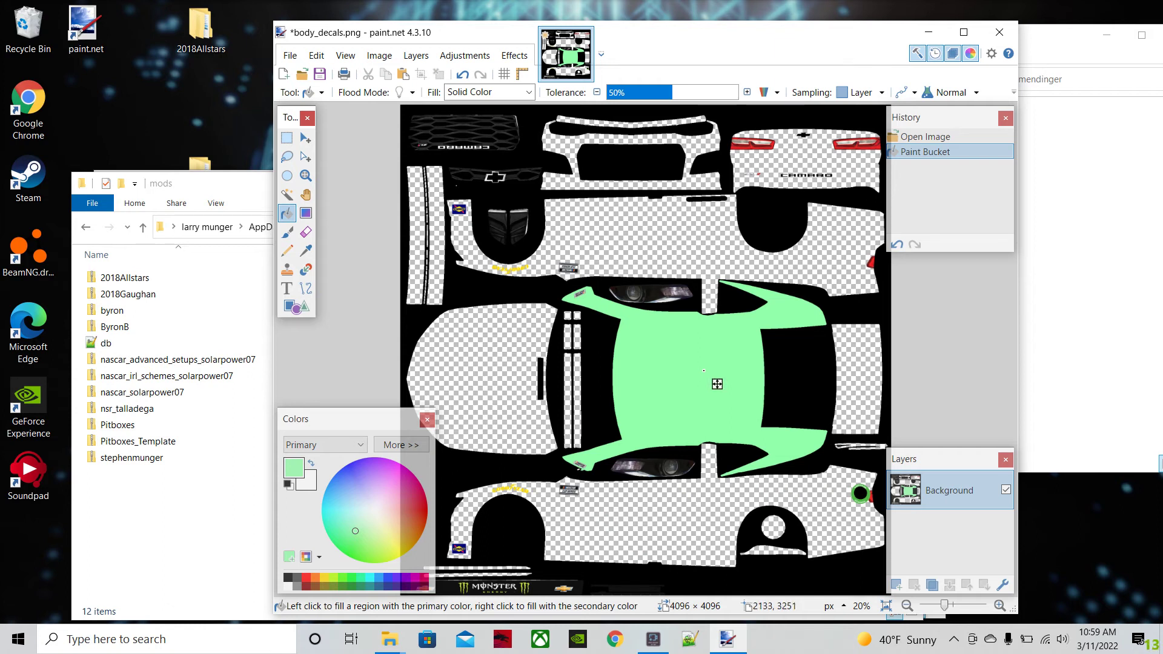
left_click(691, 521)
left_click(687, 256)
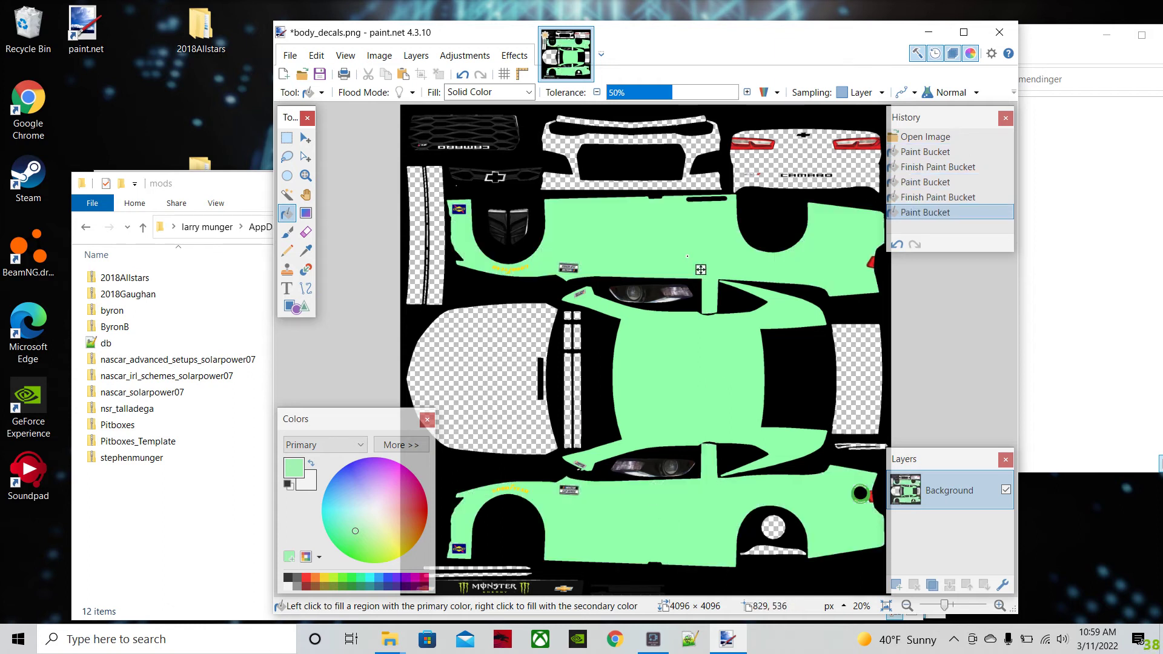
Step: Start saving a copy of the painted template in the 2021allmendinger folder as DirectDraw Surface (DDS)
left_click(291, 56)
left_click(320, 170)
left_click(610, 322)
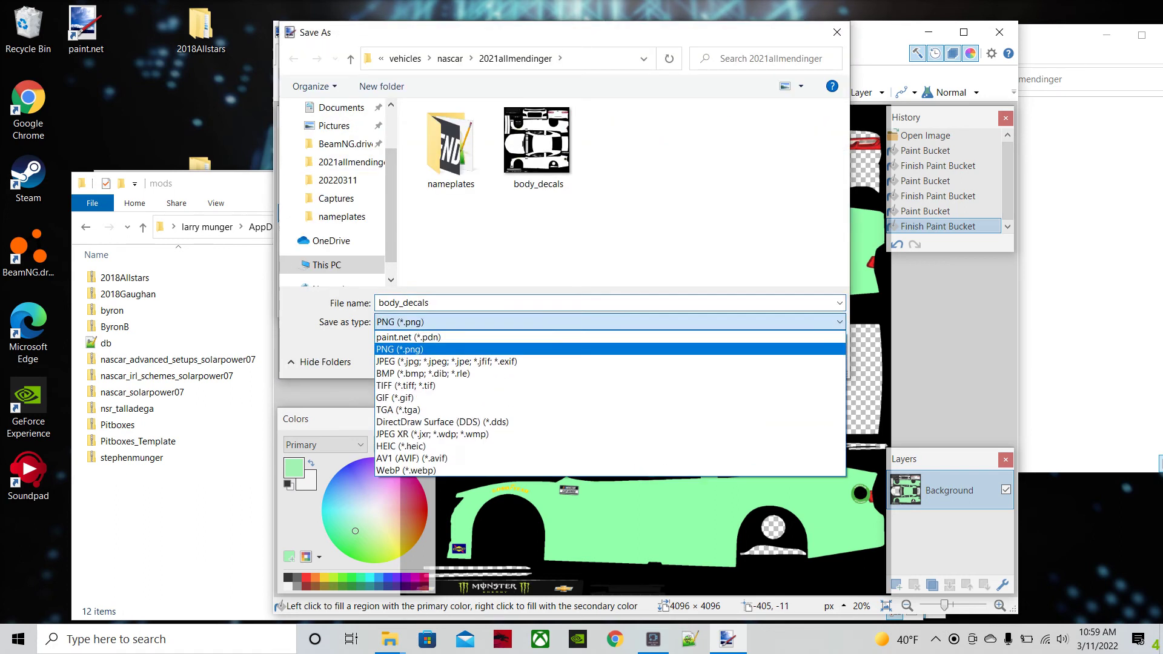
key("Down")
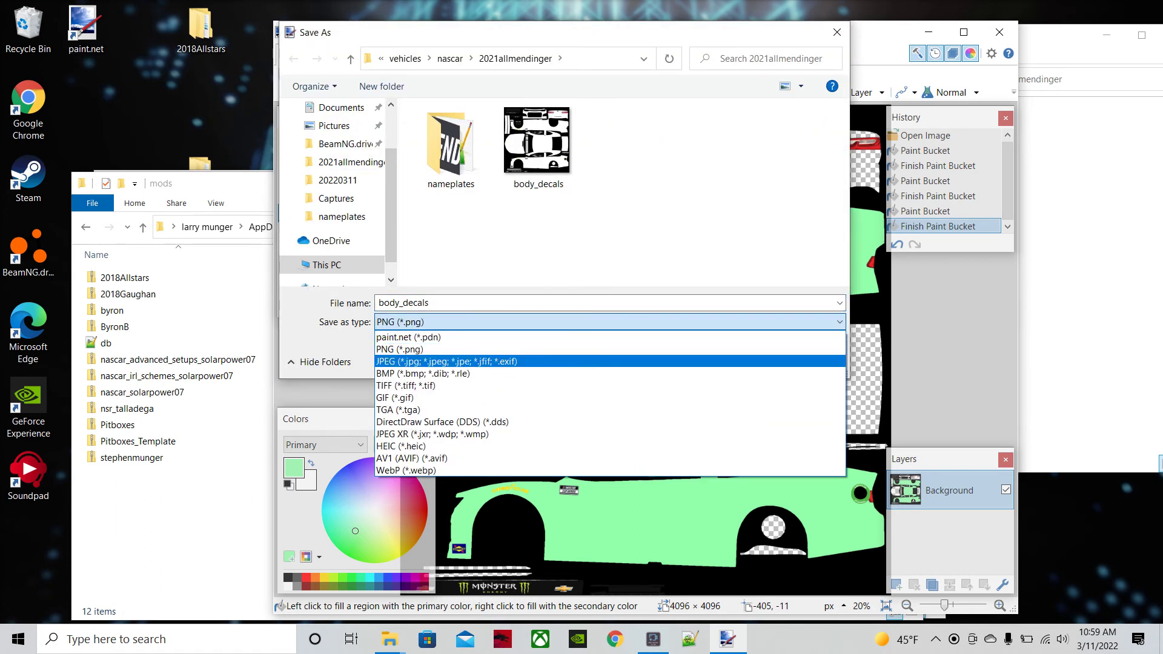
key("Down")
key("Down")
key("Down")
key("Down")
key("Down")
key("Return")
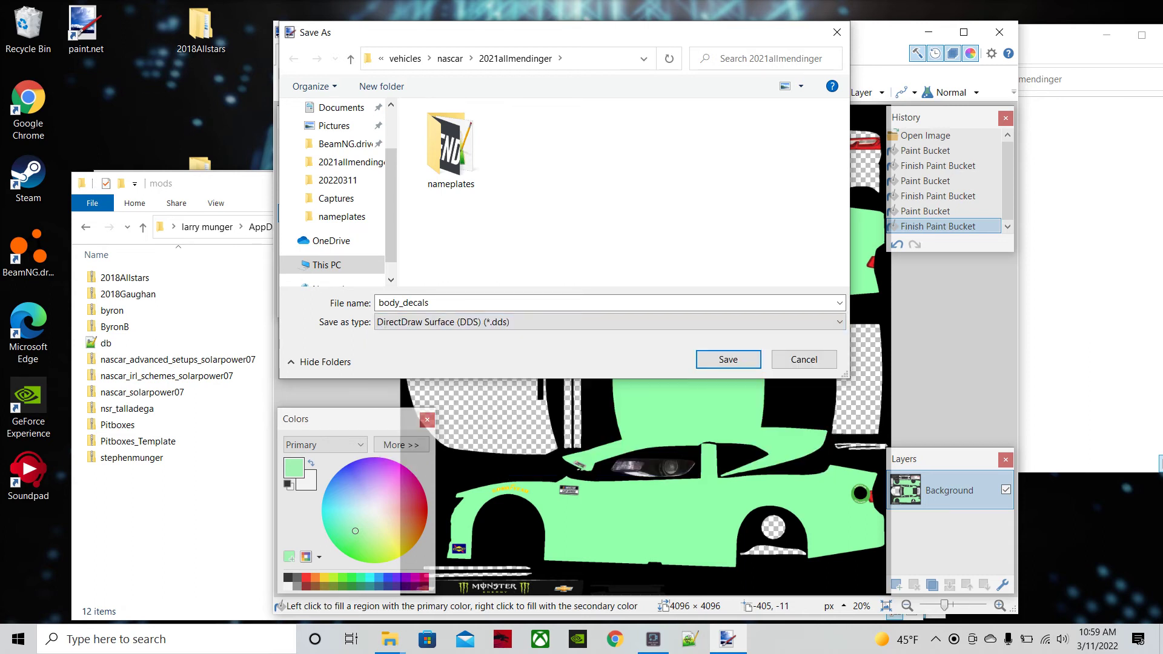
key("shift+Tab")
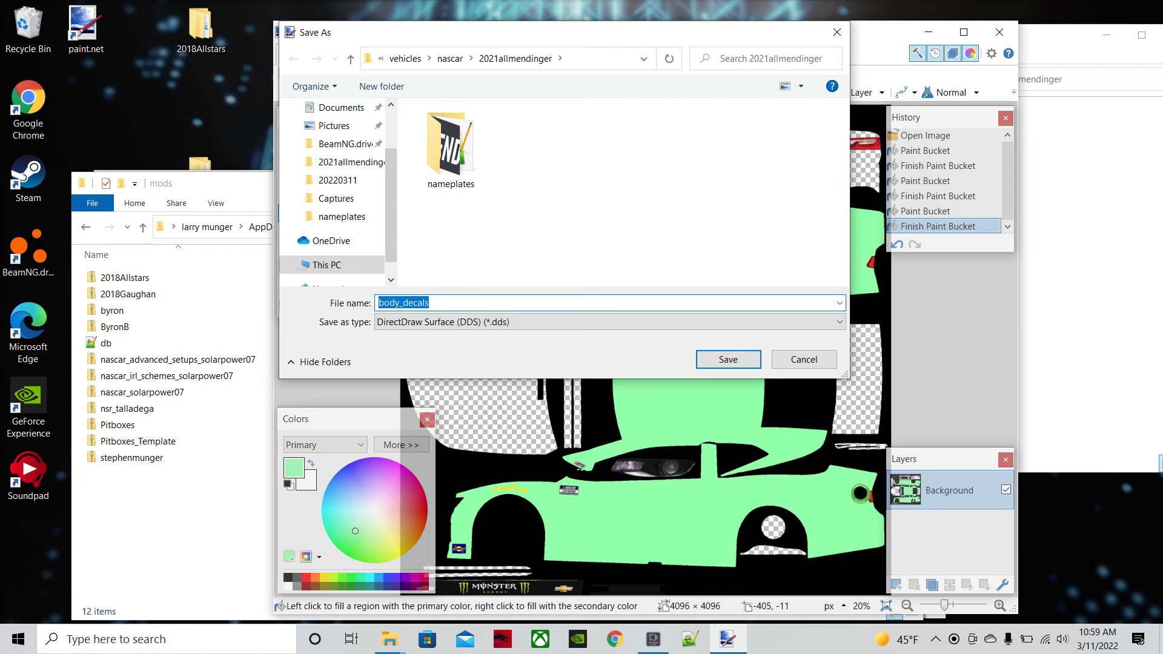
Step: Look up how the skin image is named inside the 2018Gaughan mod's vehicles/nascar/gaughan folder and return to the save dialog
key("alt+Tab")
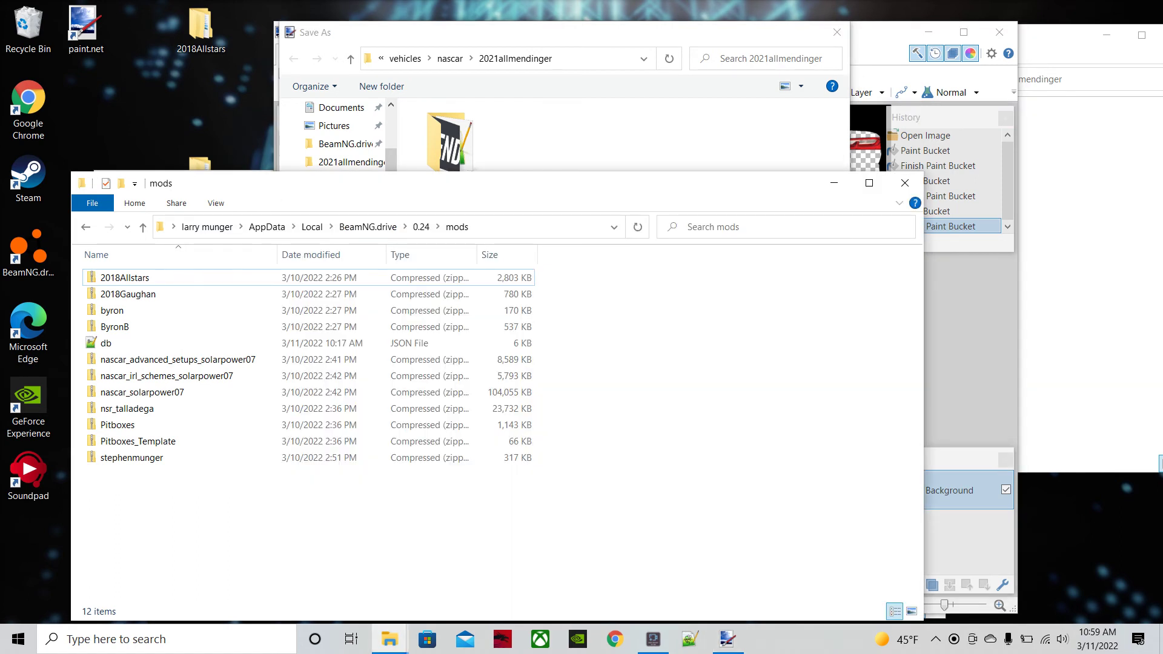
double_click(128, 294)
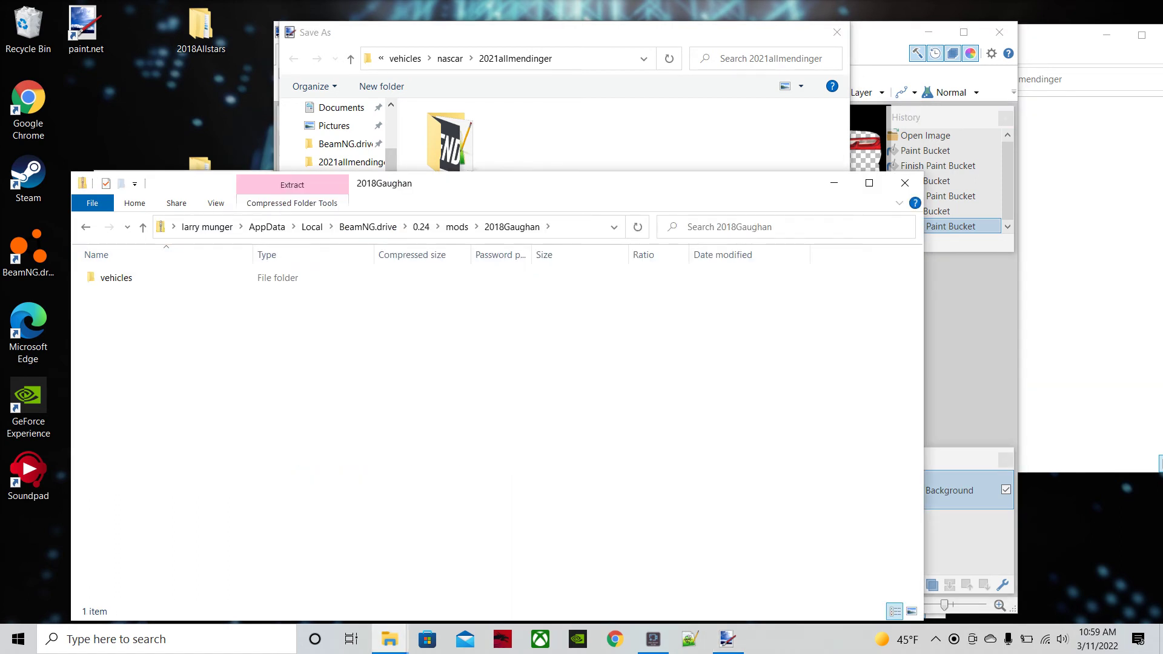
double_click(116, 277)
double_click(115, 278)
double_click(116, 278)
left_click(116, 278)
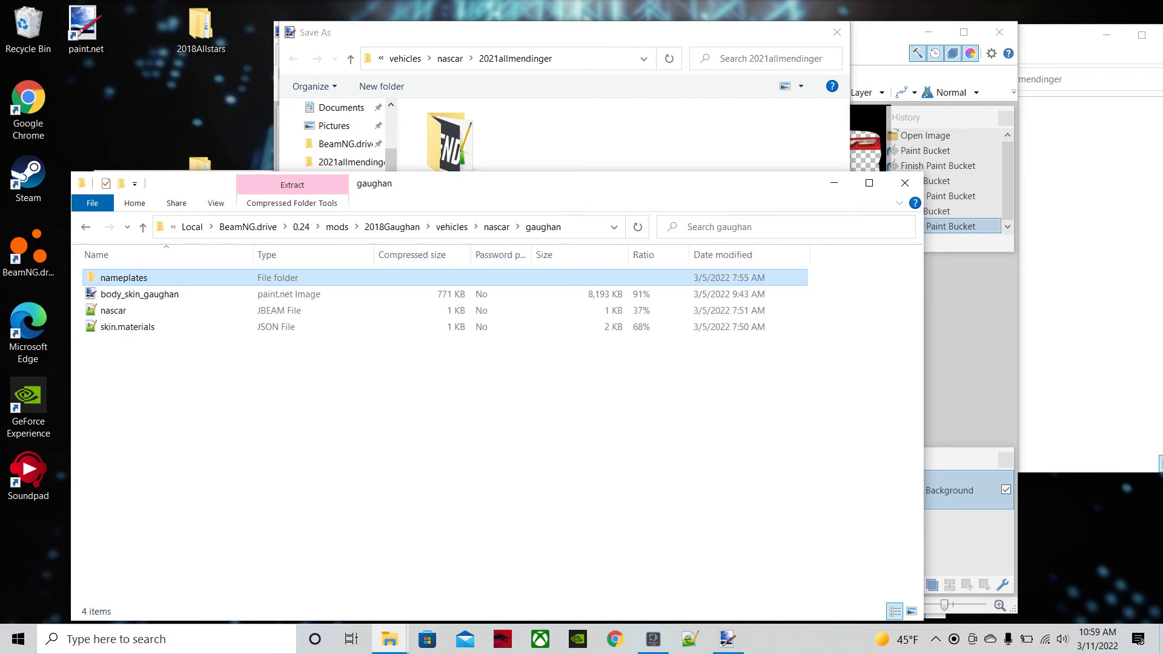
left_click(502, 34)
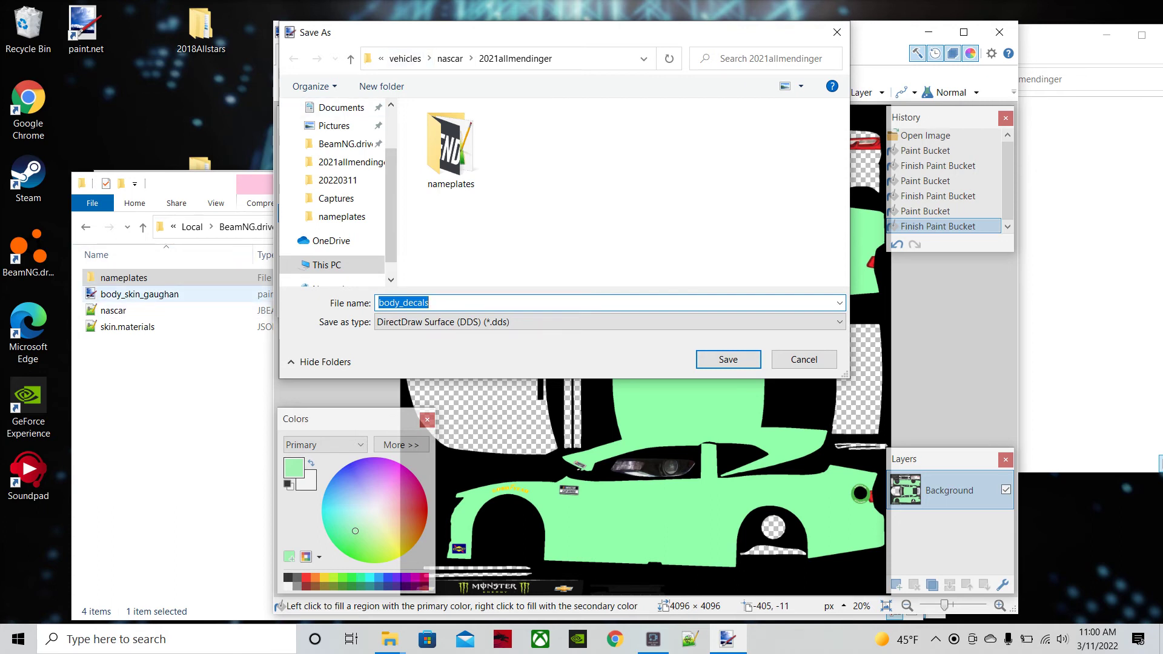
Step: Name the DDS image body_skin_2021allmendinger and save it with the default save configuration
type("bod")
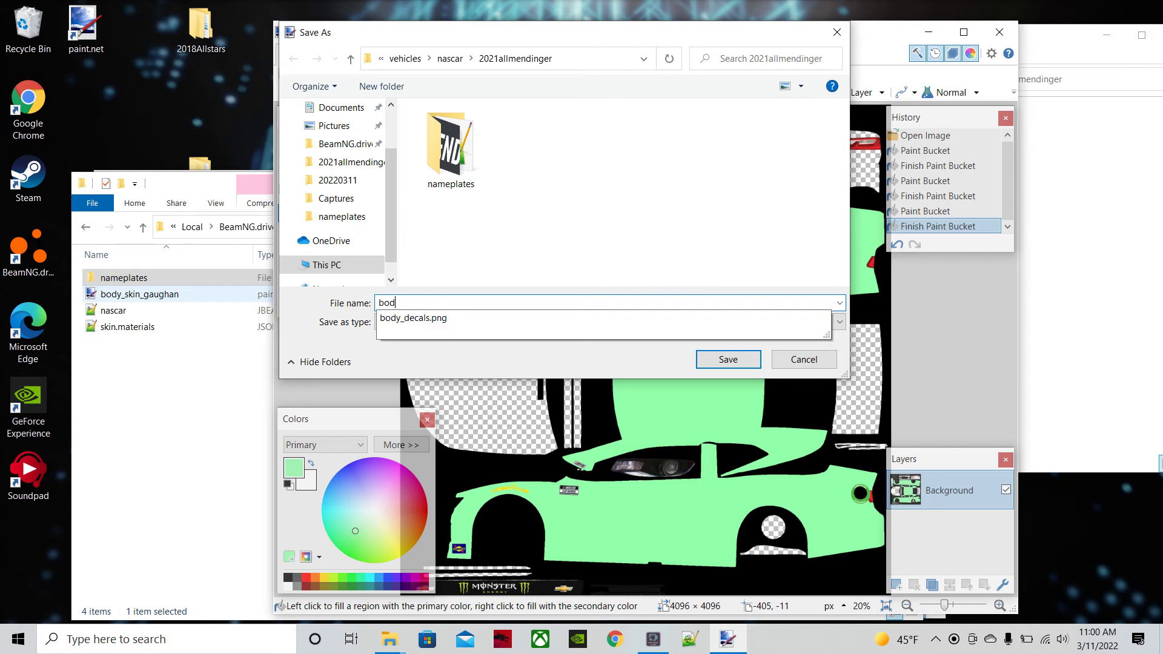
type("y_skin")
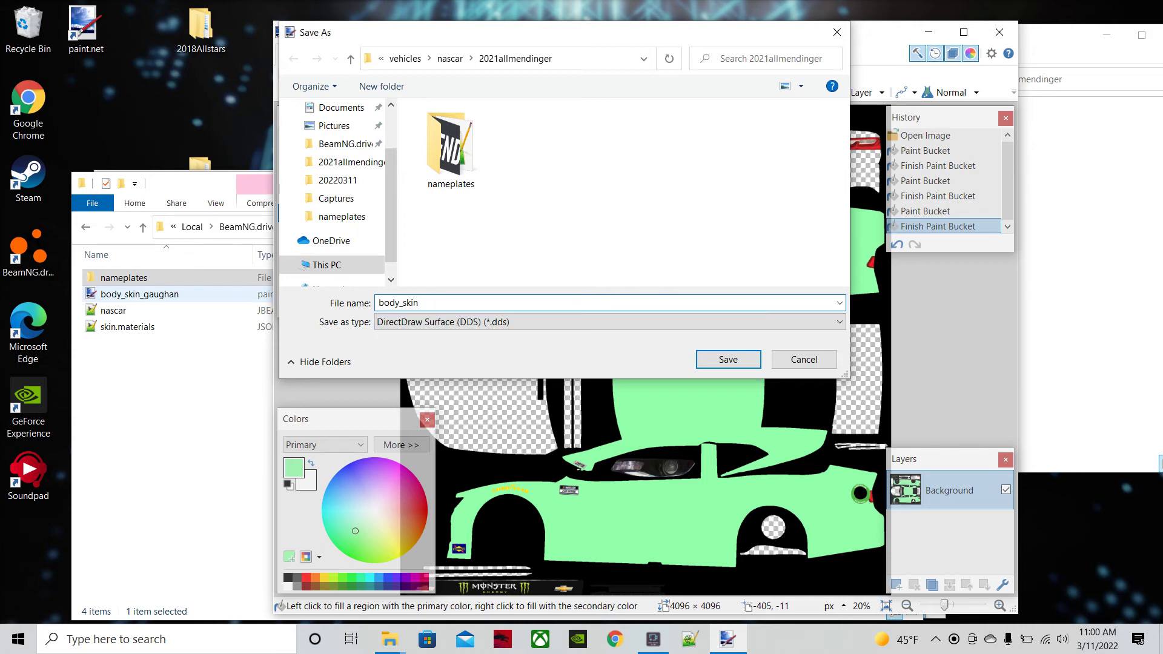
type("_")
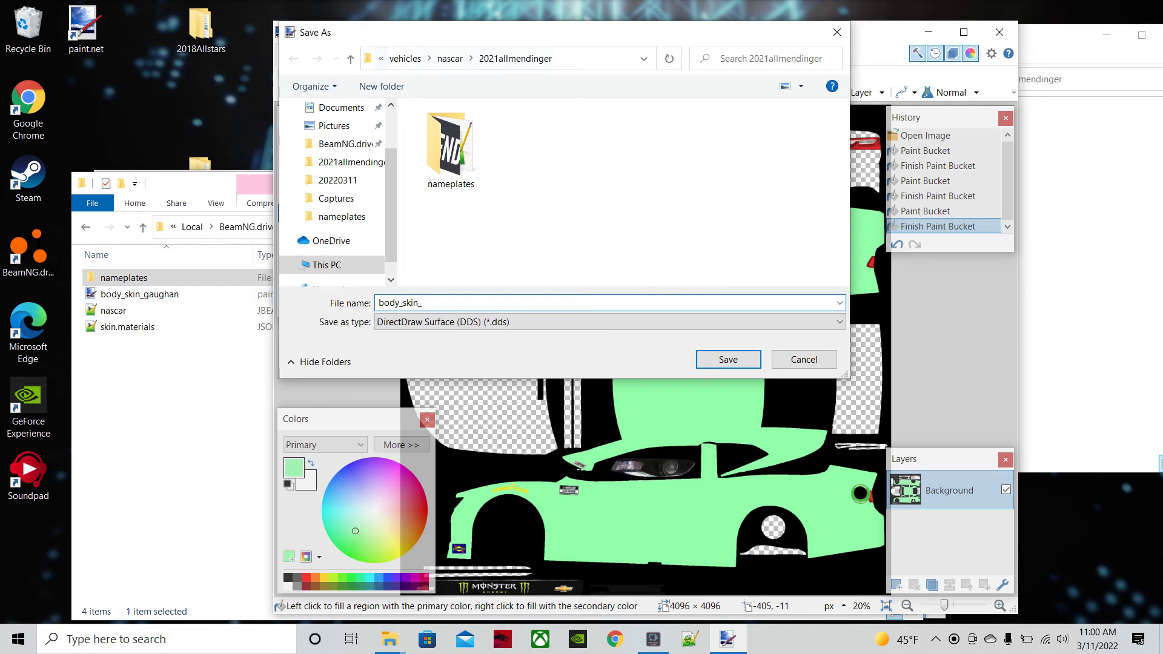
type("2021allmendinger")
key("Return")
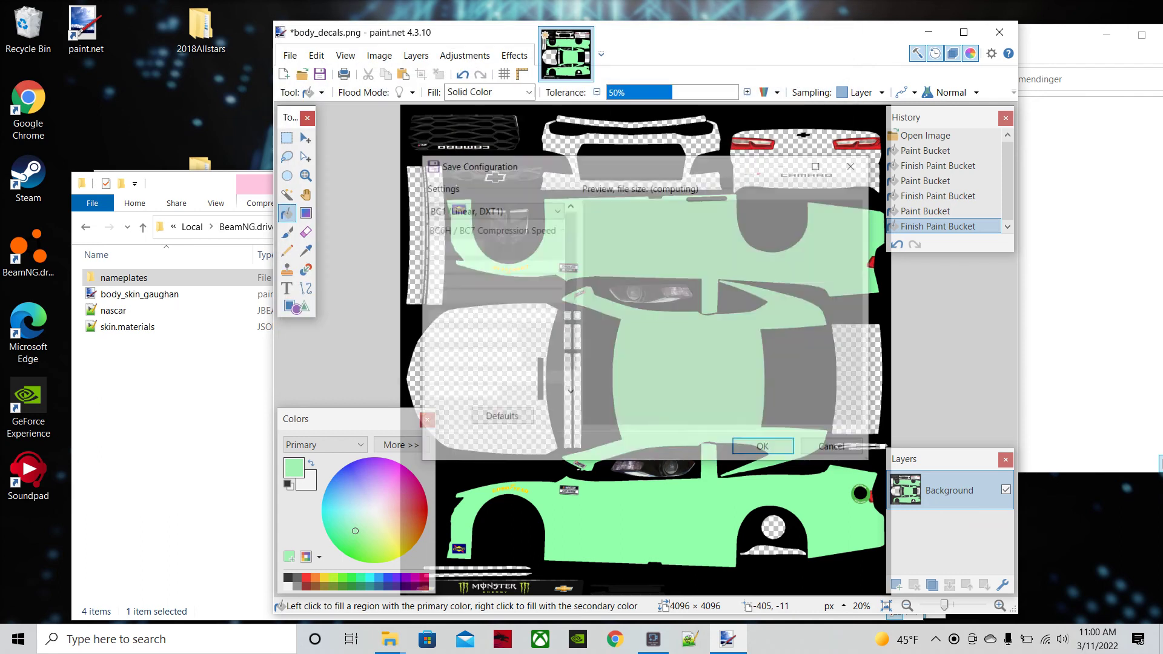
key("Return")
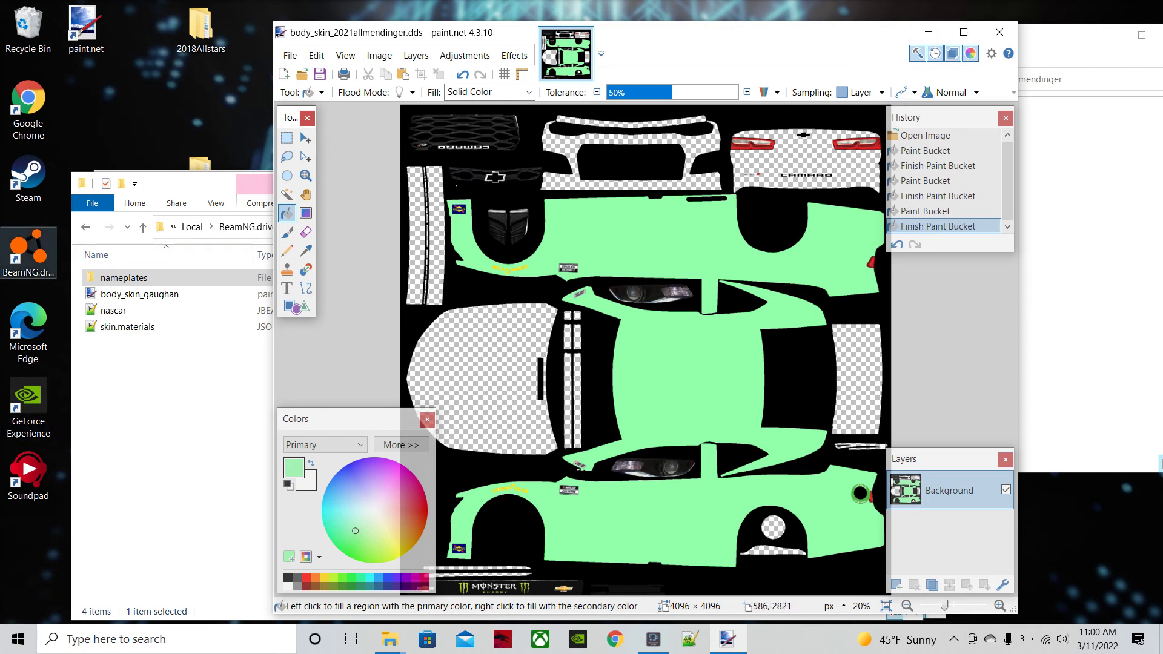
Step: Launch the BeamNG.drive game from the desktop and close paint.net
double_click(28, 251)
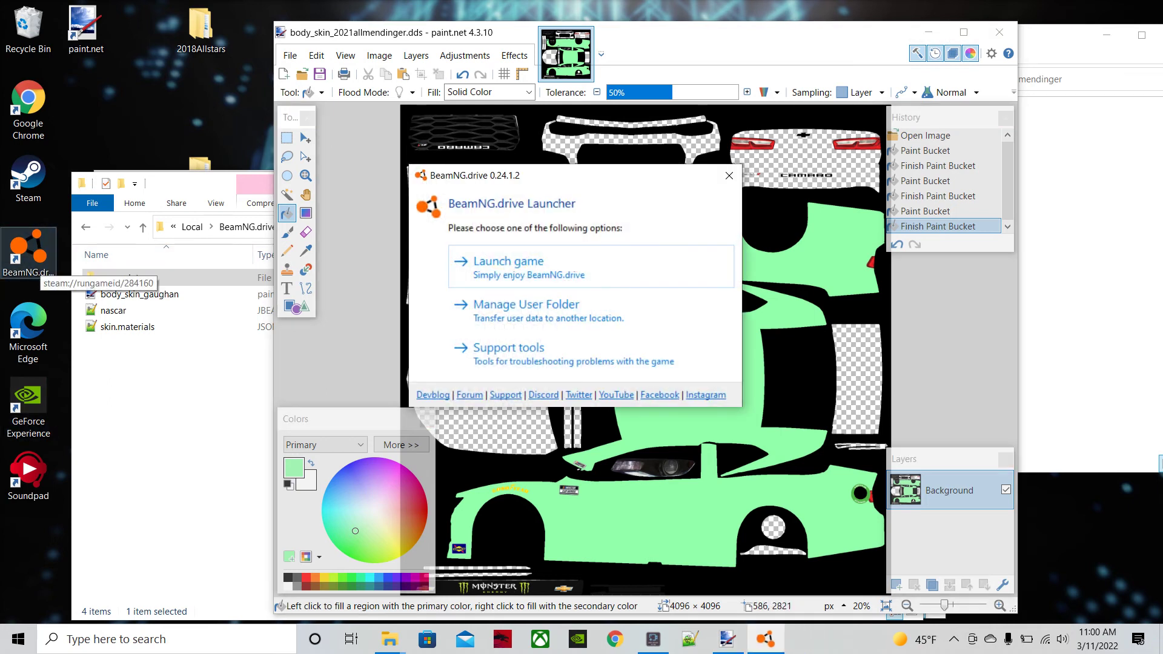
left_click(523, 259)
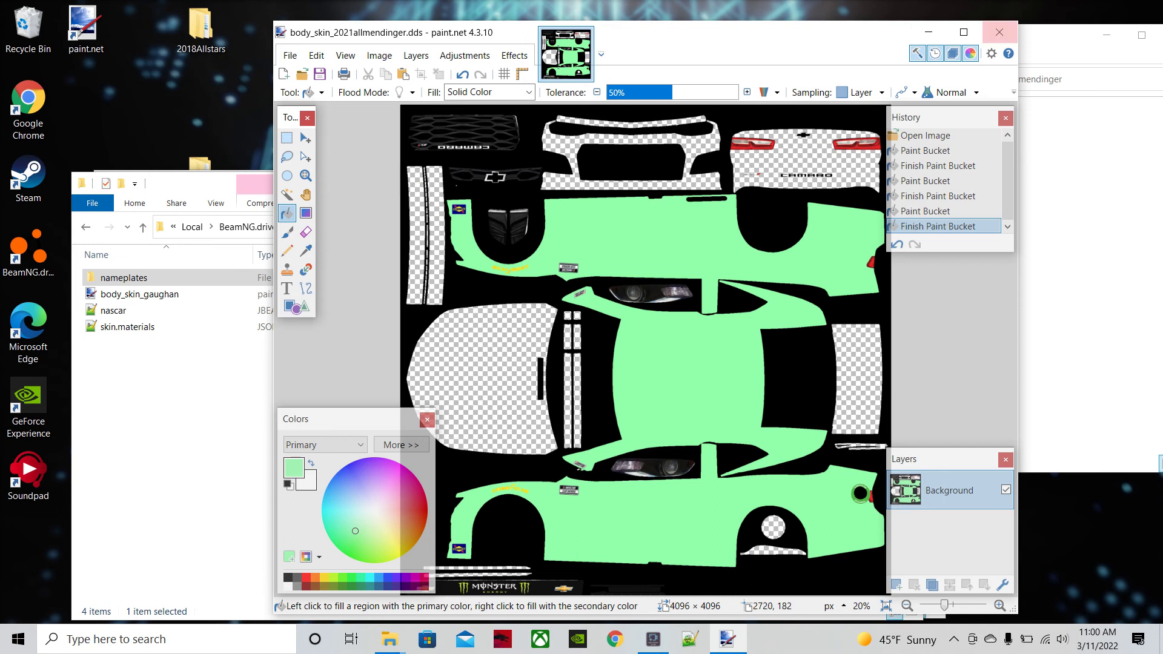
left_click(1000, 32)
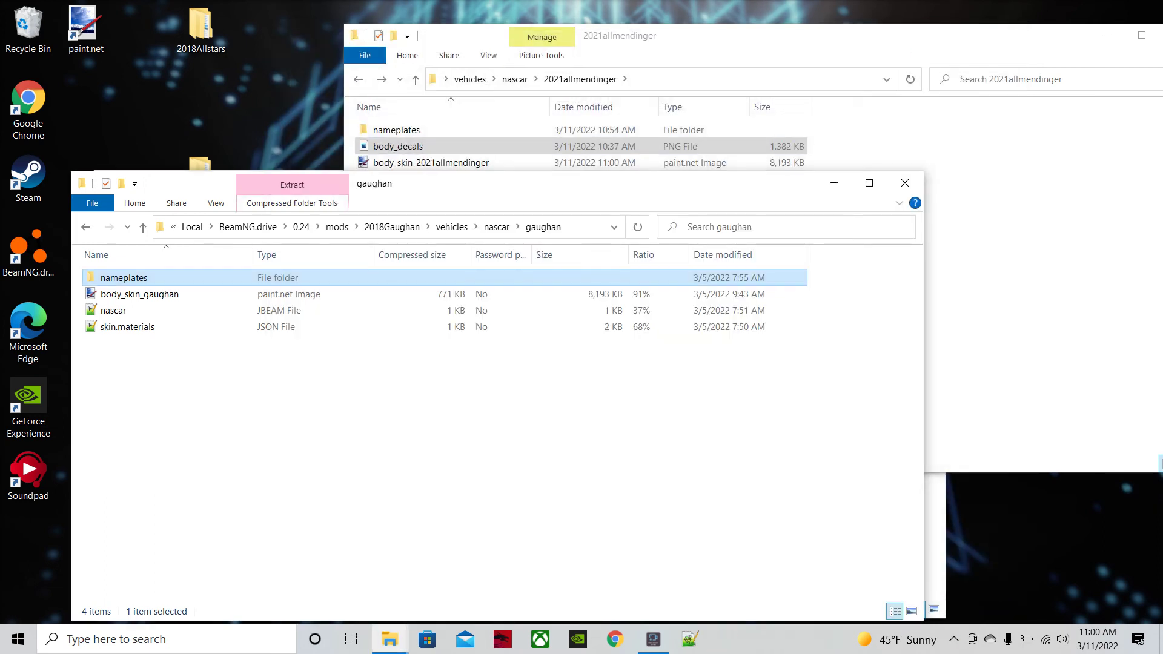
Step: Exit BeamNG.drive, close the 2021allmendinger folder window and bring the 2018Allstars window forward
left_click_drag(364, 183, 603, 148)
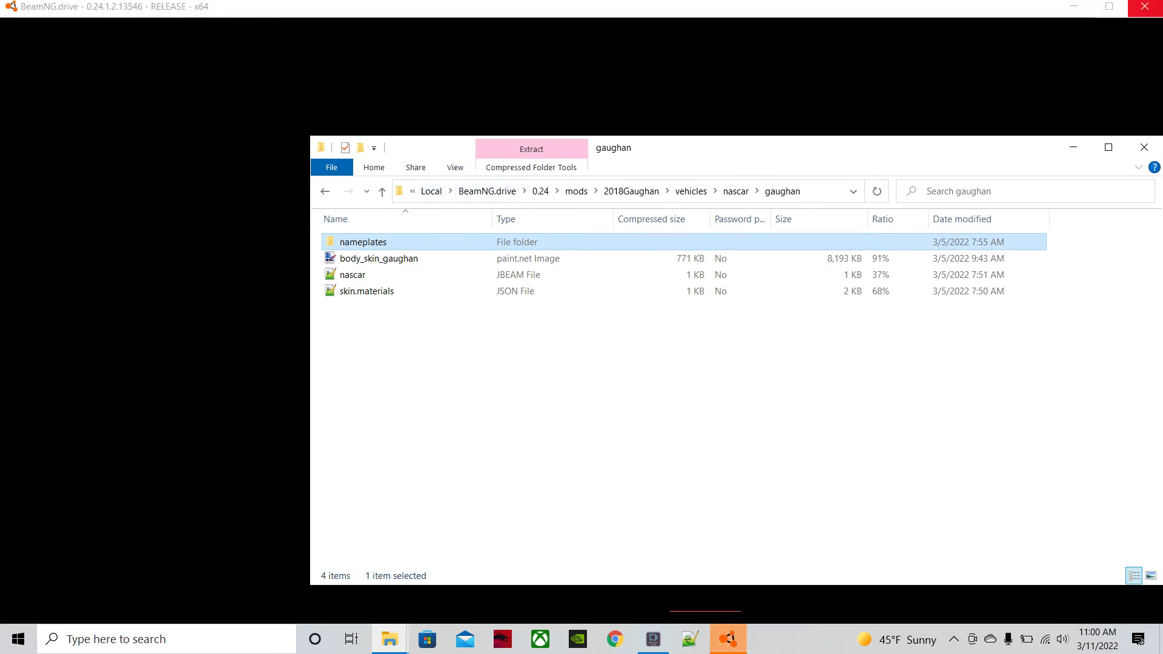
left_click(1144, 7)
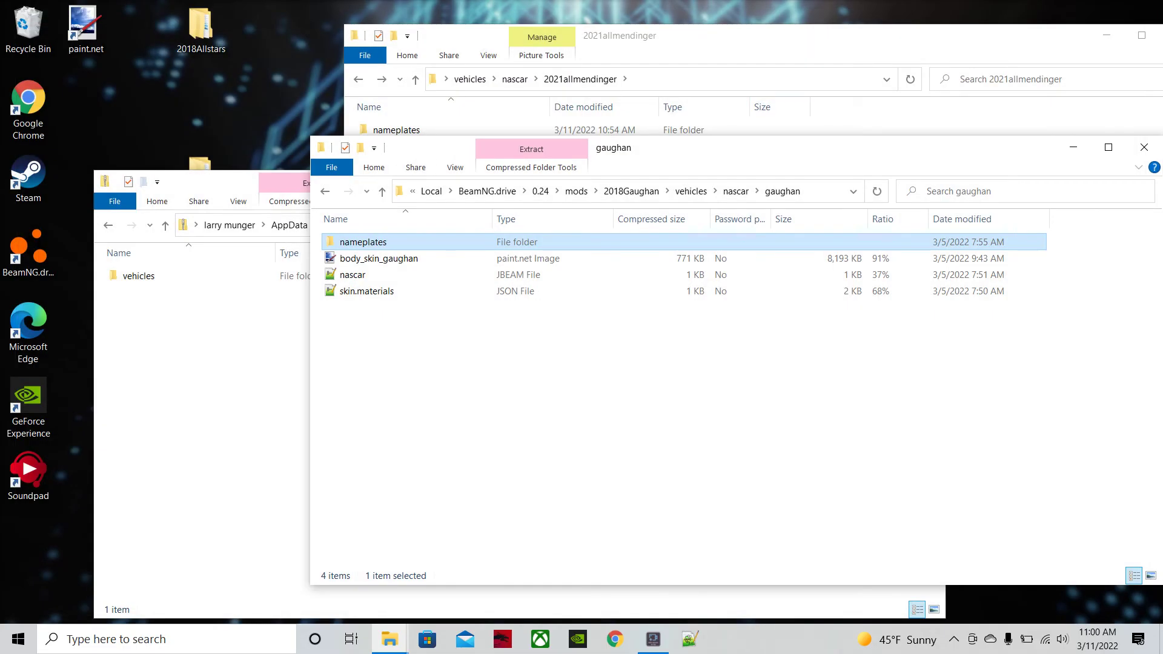
left_click_drag(787, 35, 683, 26)
left_click(1074, 25)
key("alt+Tab")
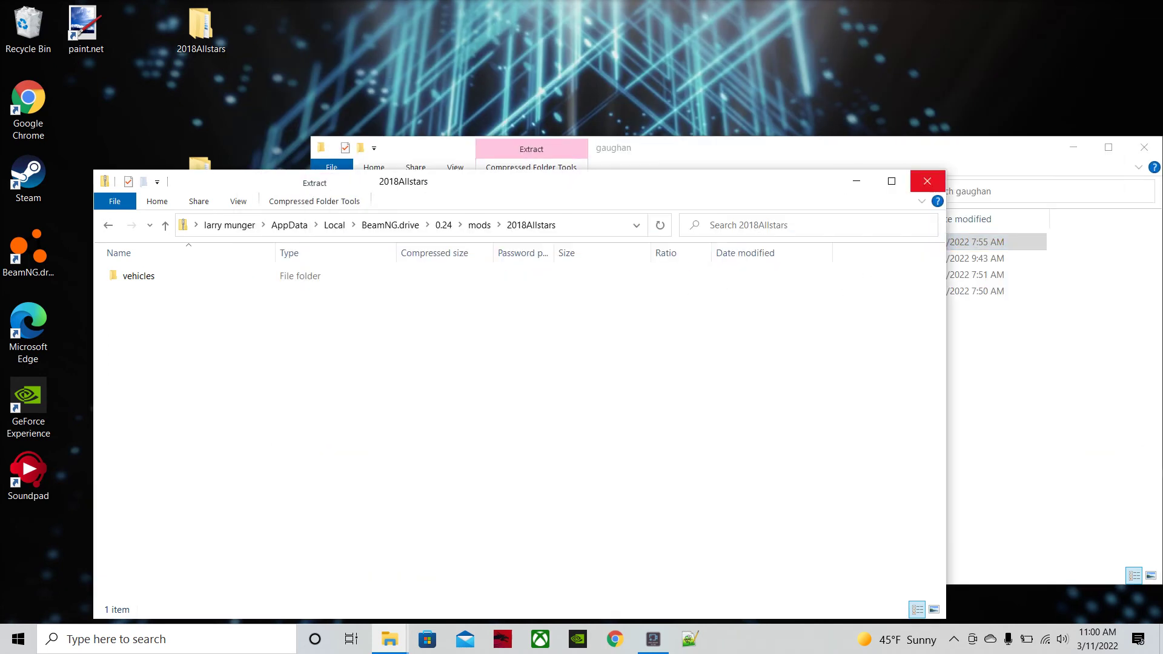
Step: Close the 2018Allstars window, go up from the gaughan folder to the mods folder and close that window as well
left_click(927, 181)
left_click_drag(848, 148, 688, 92)
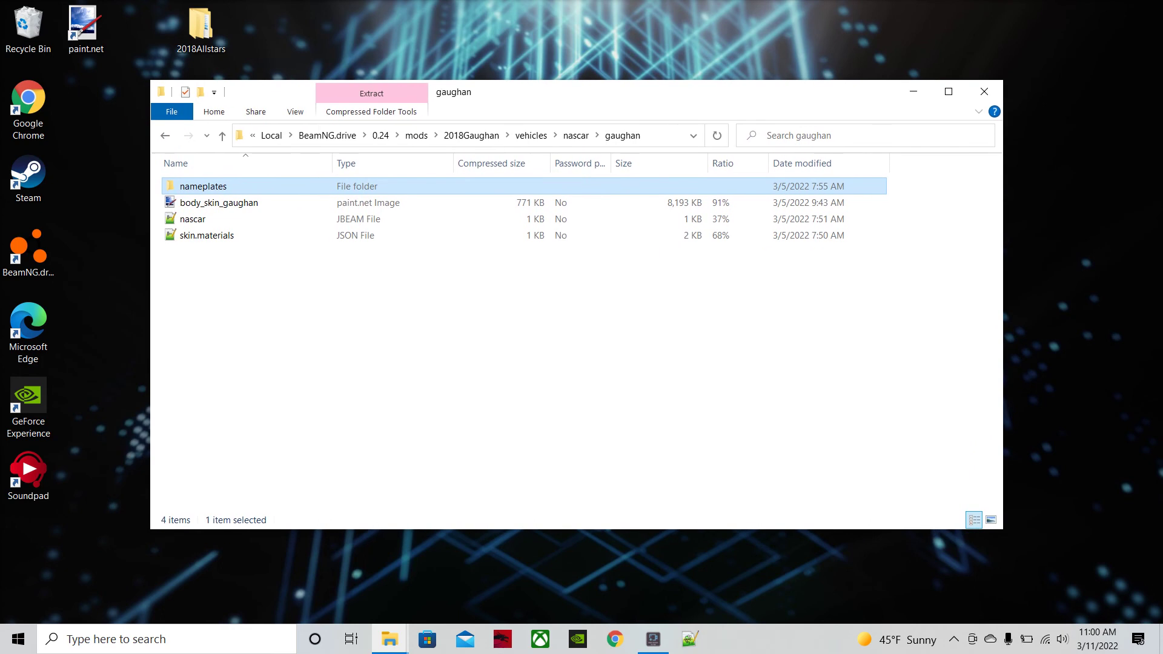
left_click(471, 135)
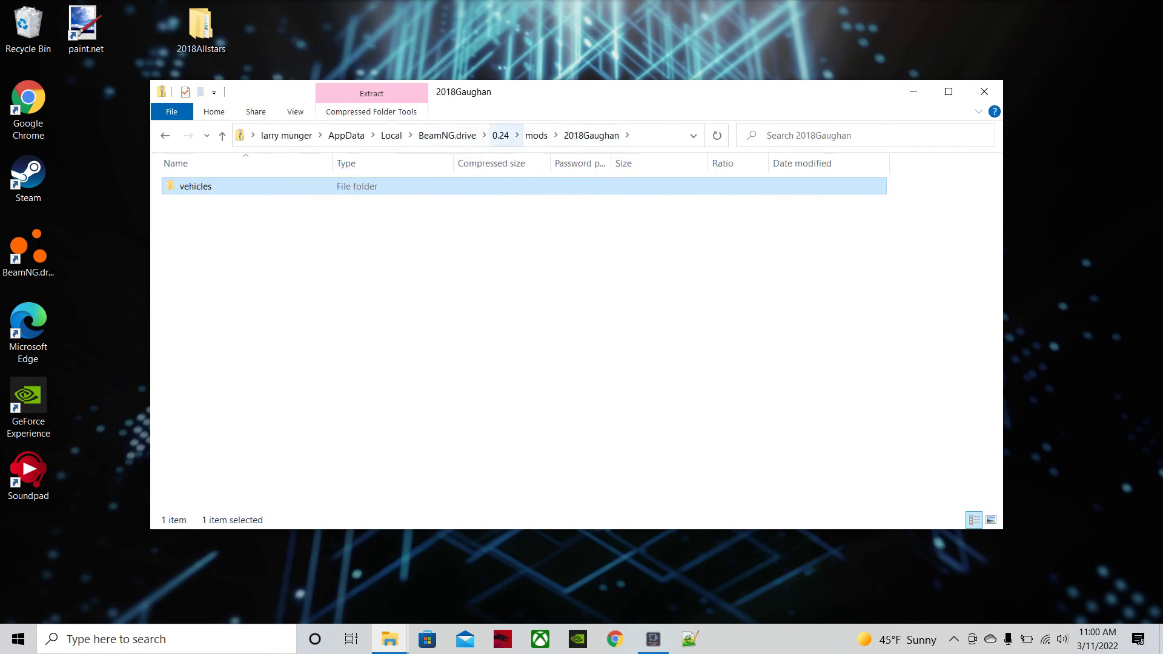
left_click(555, 136)
left_click(591, 135)
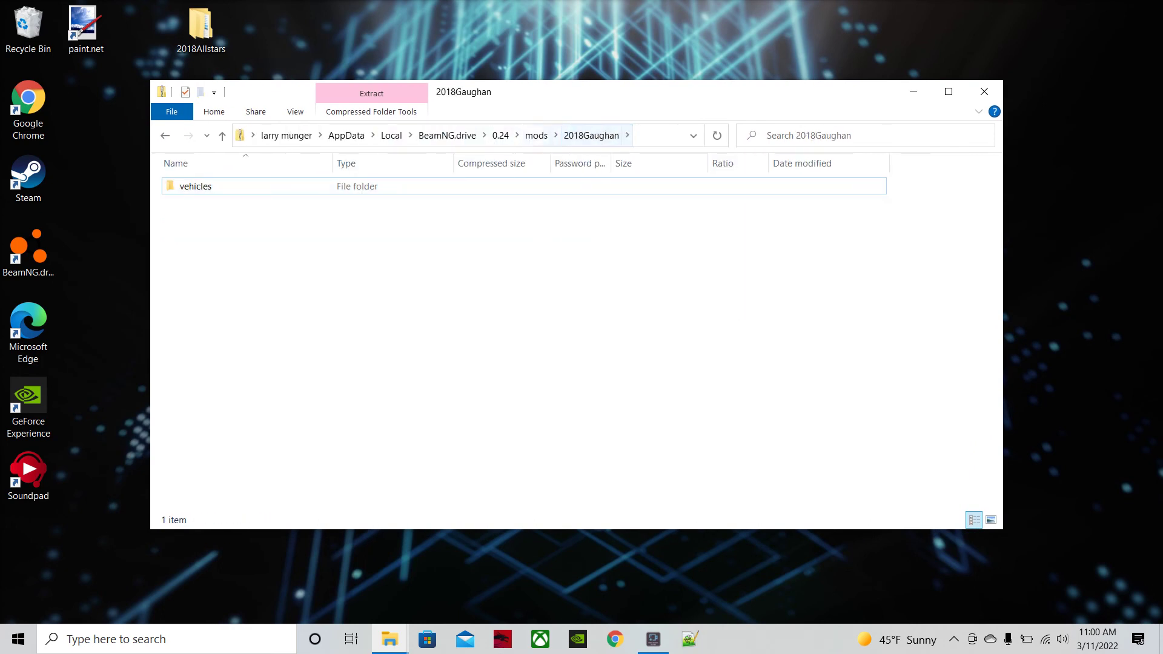
left_click(536, 135)
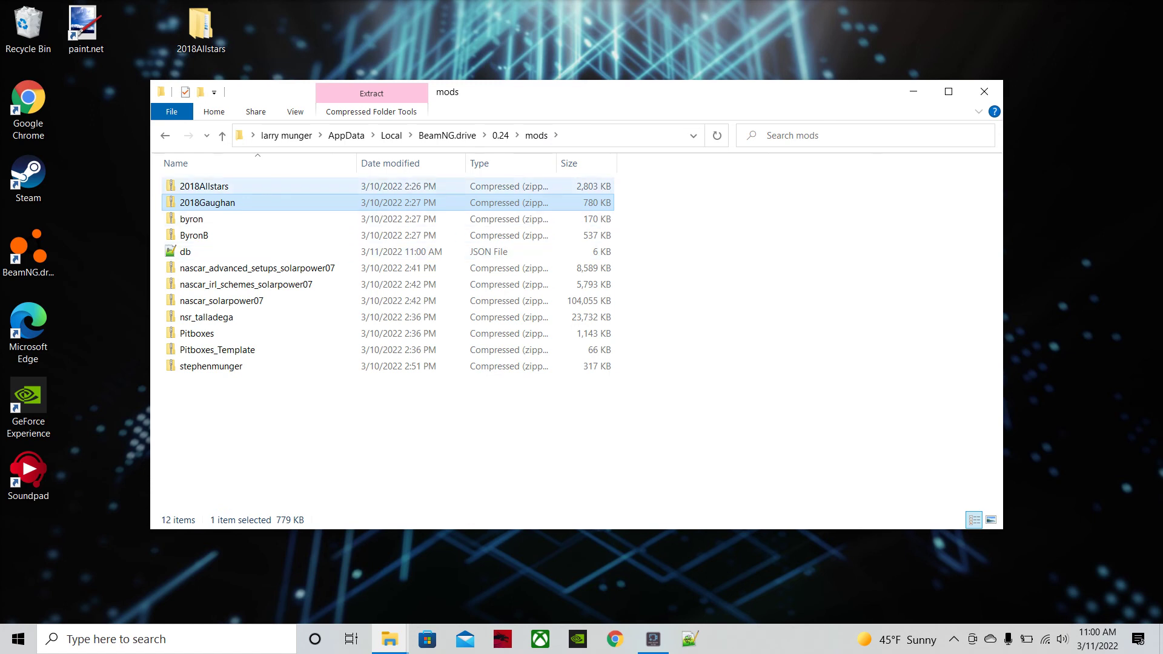
left_click_drag(605, 91, 768, 72)
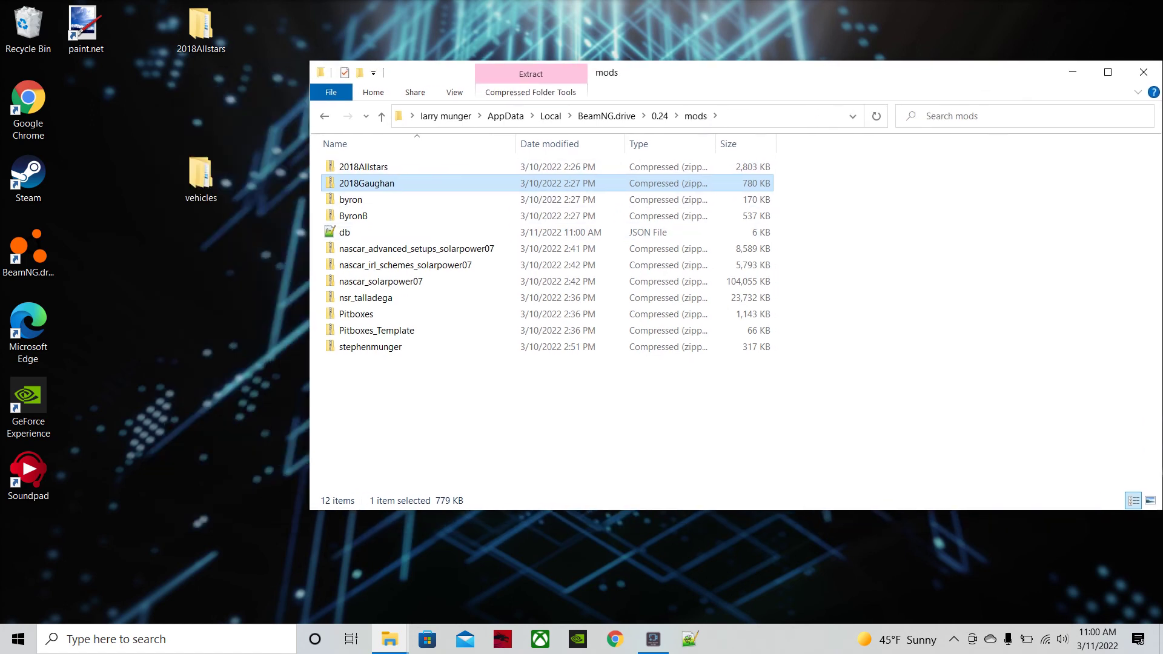
left_click(1147, 72)
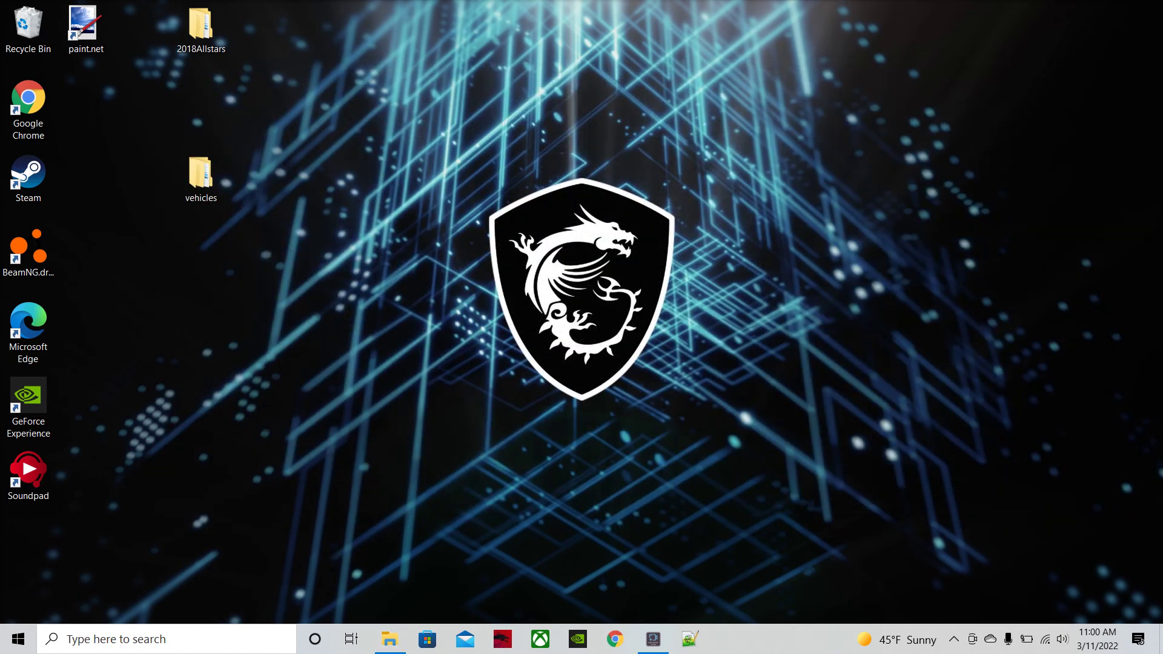
Step: Compress the desktop's vehicles folder into a zip named tutorial, place it in open desktop space and close the nascar folder window
right_click(191, 180)
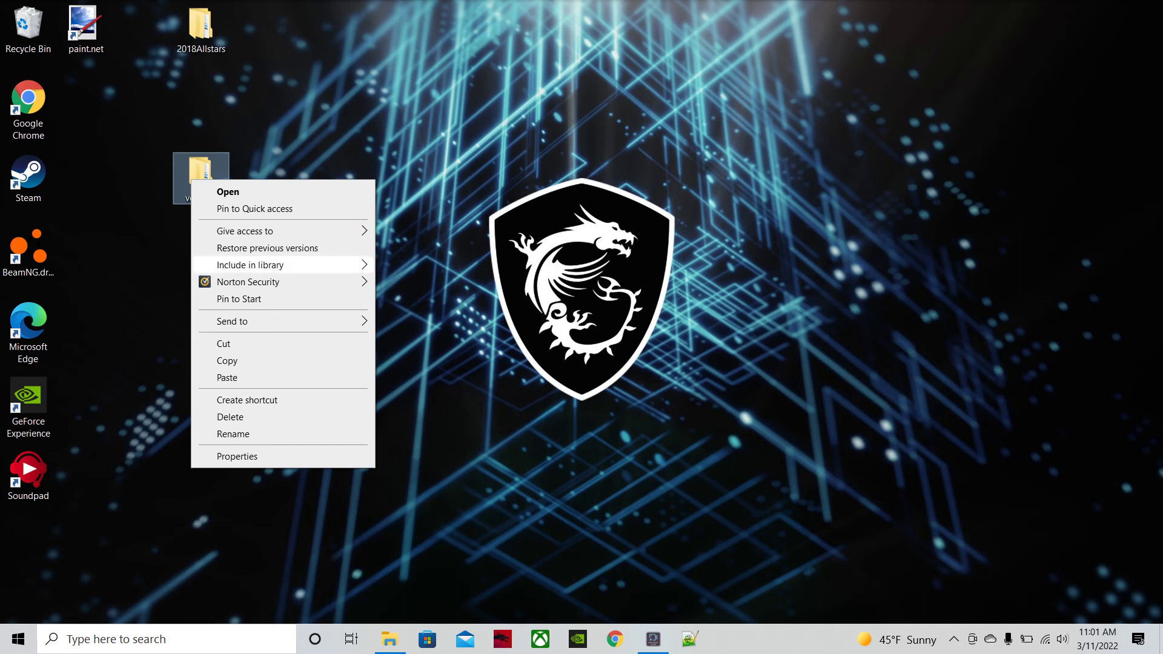
mouse_move(272, 321)
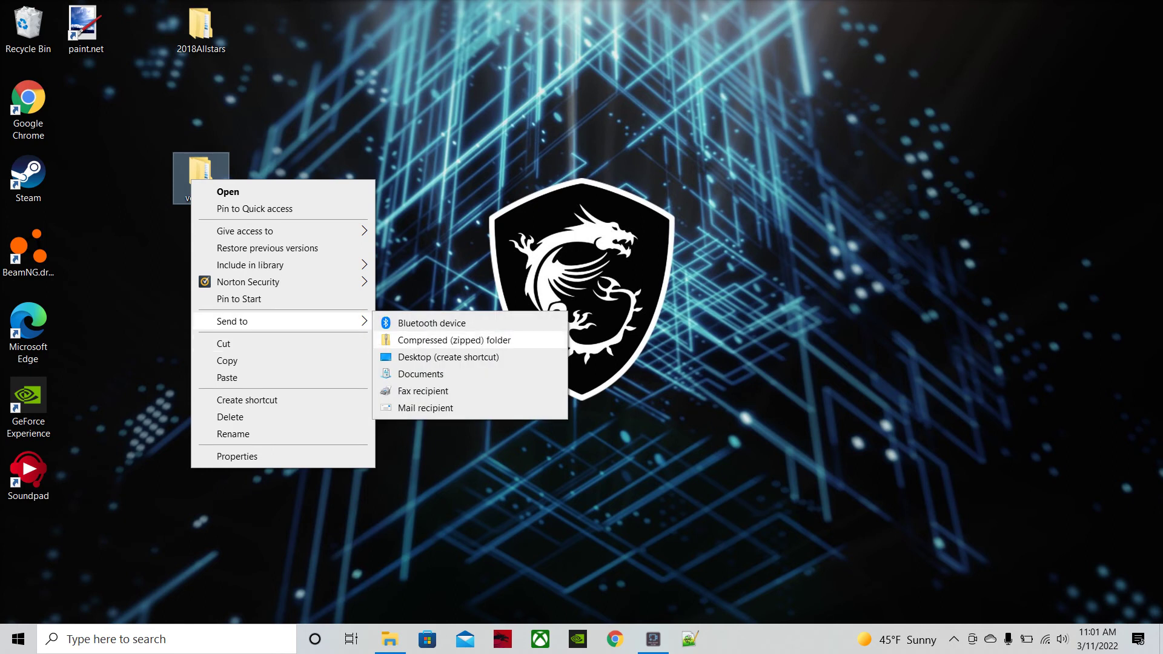
left_click(455, 340)
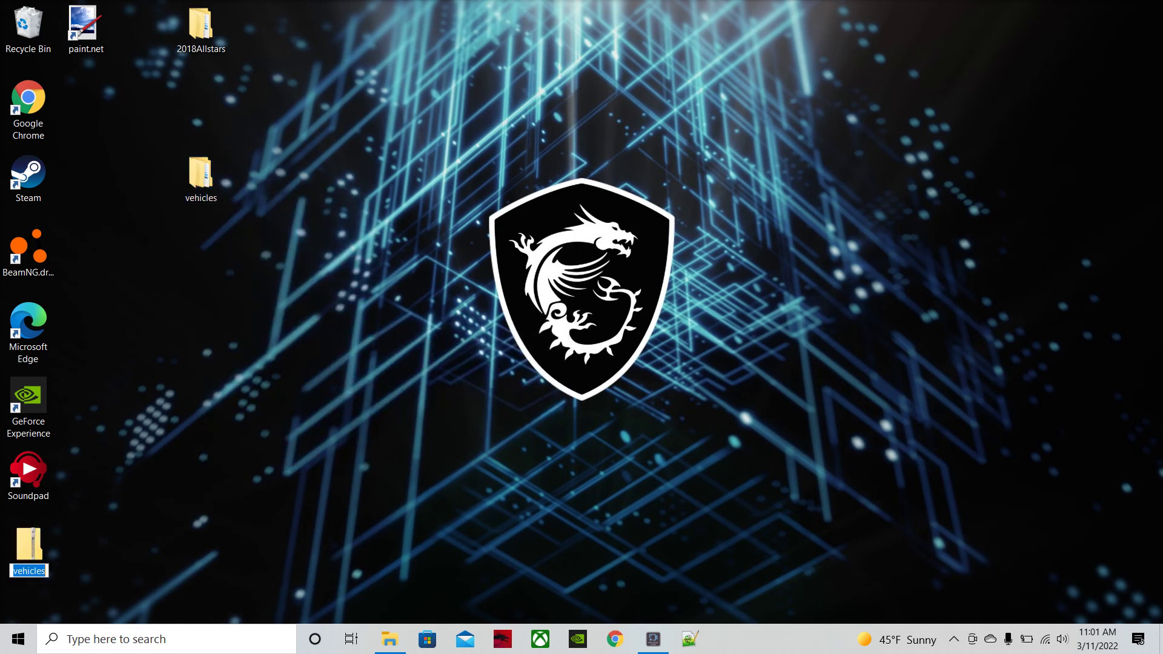
type("tutorial")
key("Return")
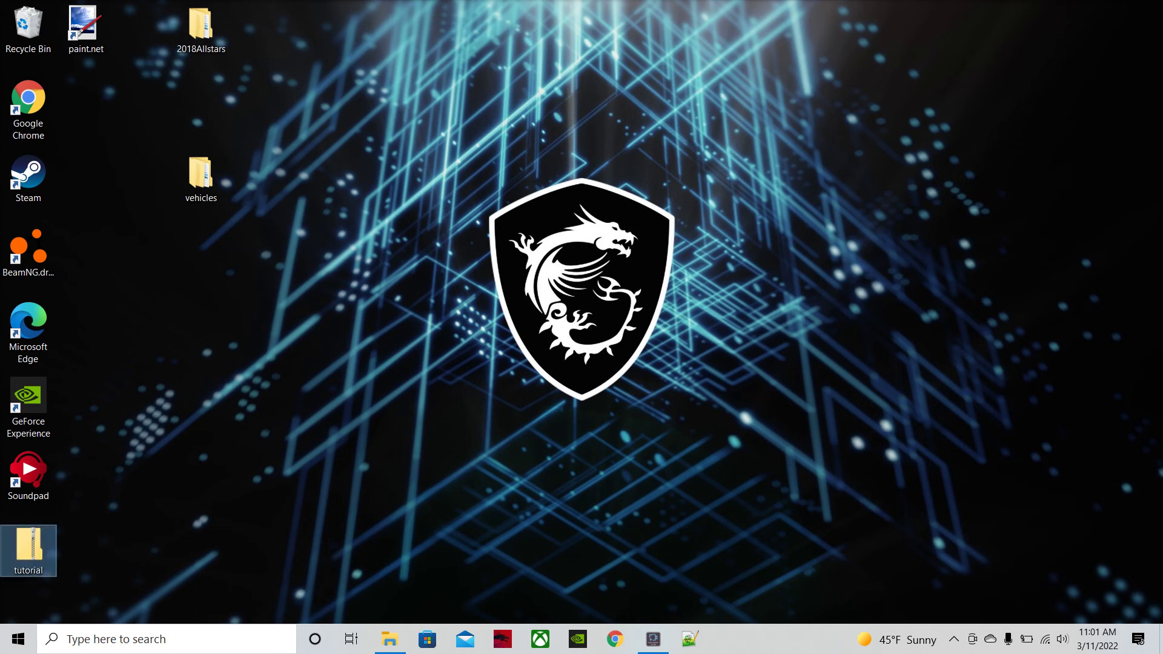
left_click_drag(29, 548, 148, 318)
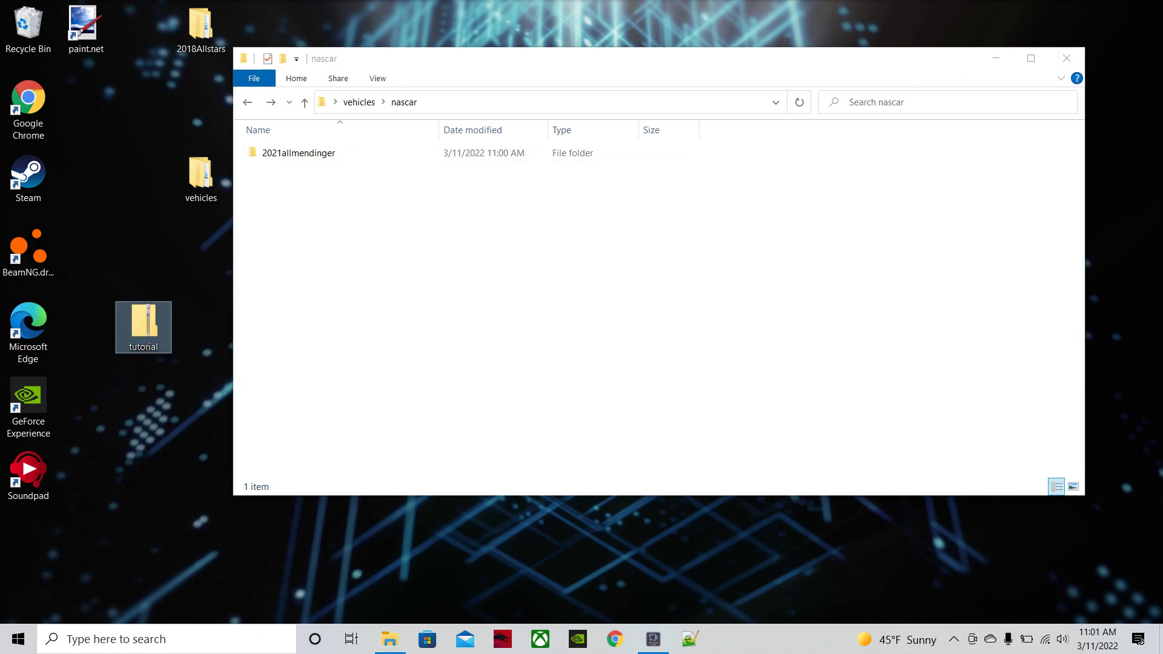
left_click(1066, 58)
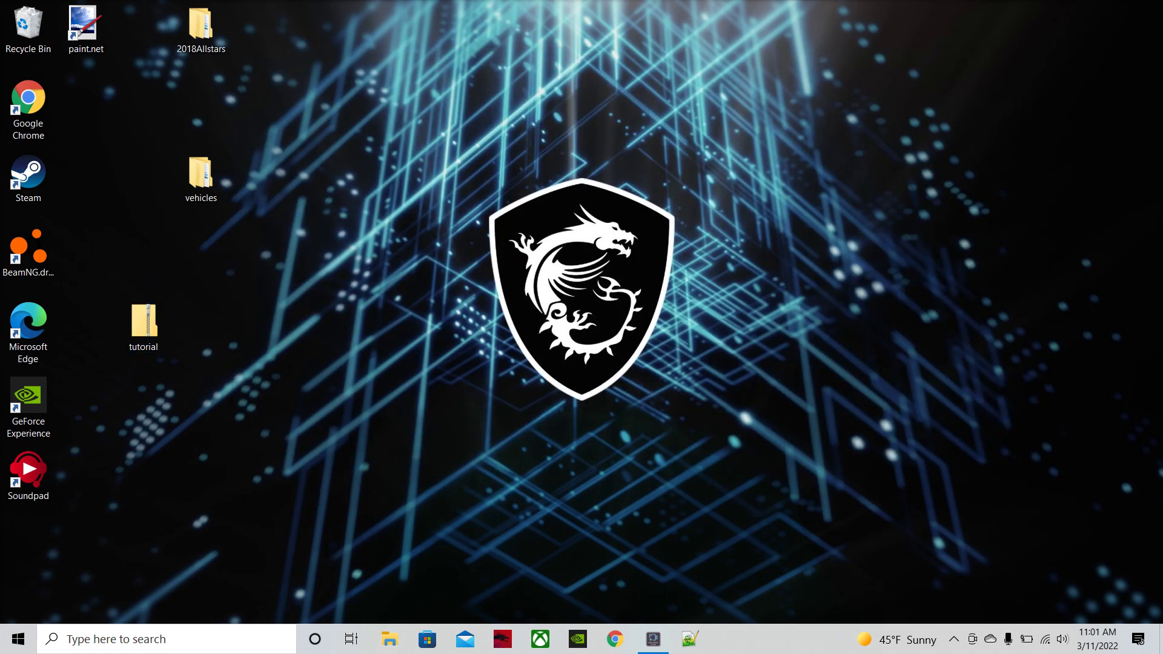
Step: Open the BeamNG.drive 0.24 mods folder and move the tutorial zip from the desktop into it
left_click(389, 639)
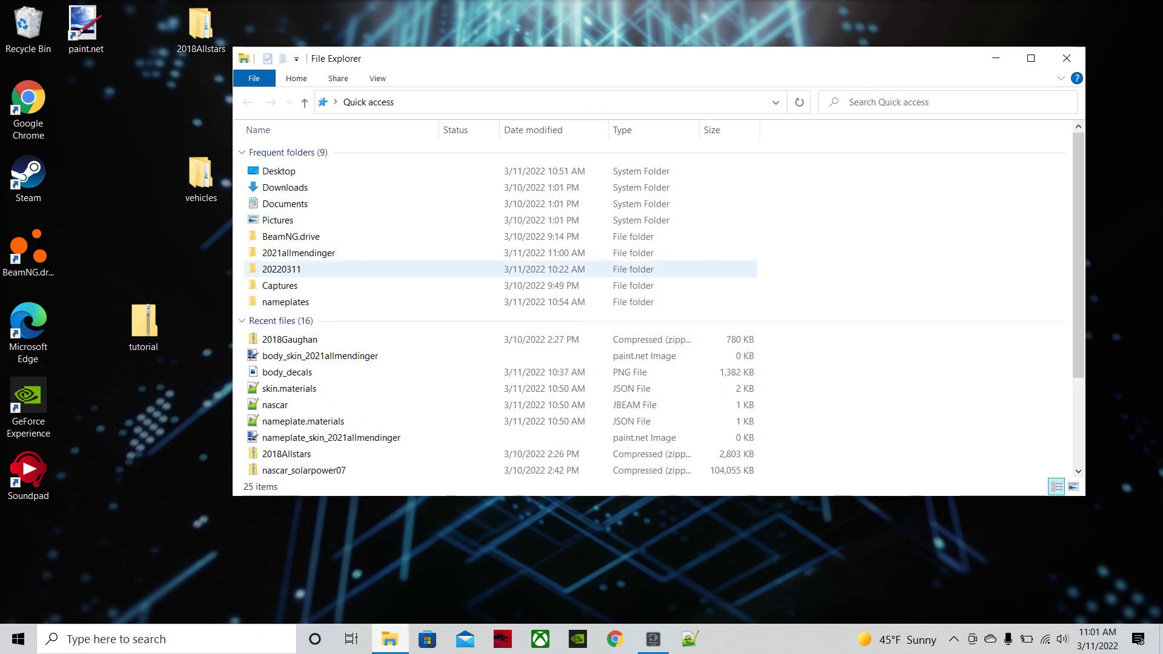
double_click(307, 236)
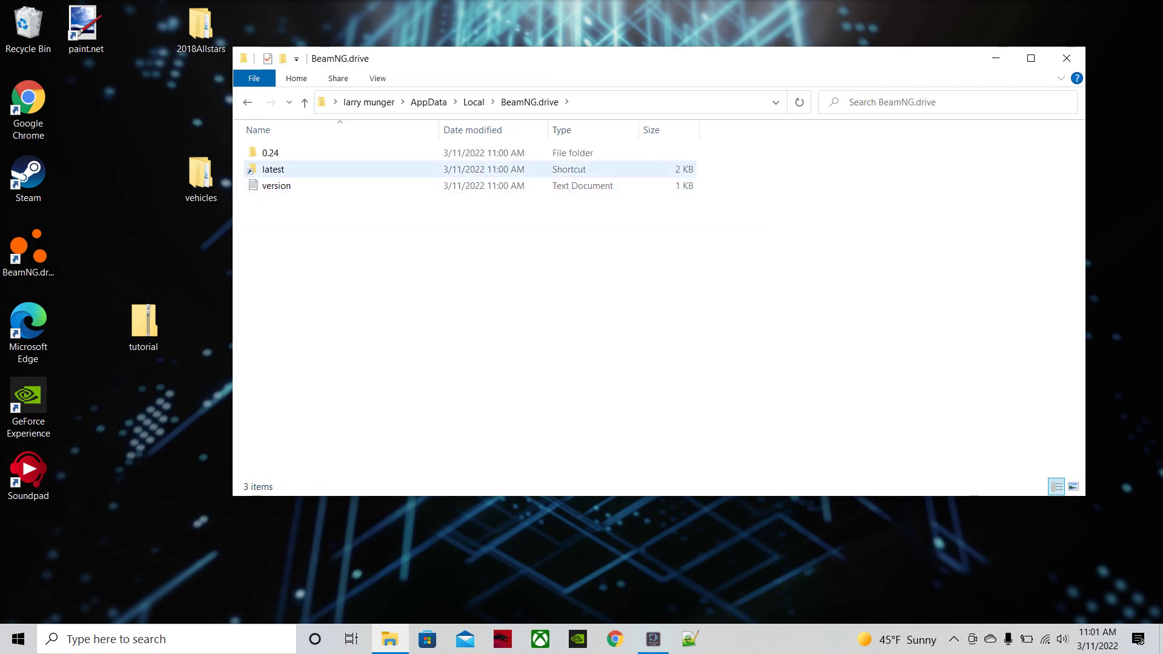
double_click(273, 169)
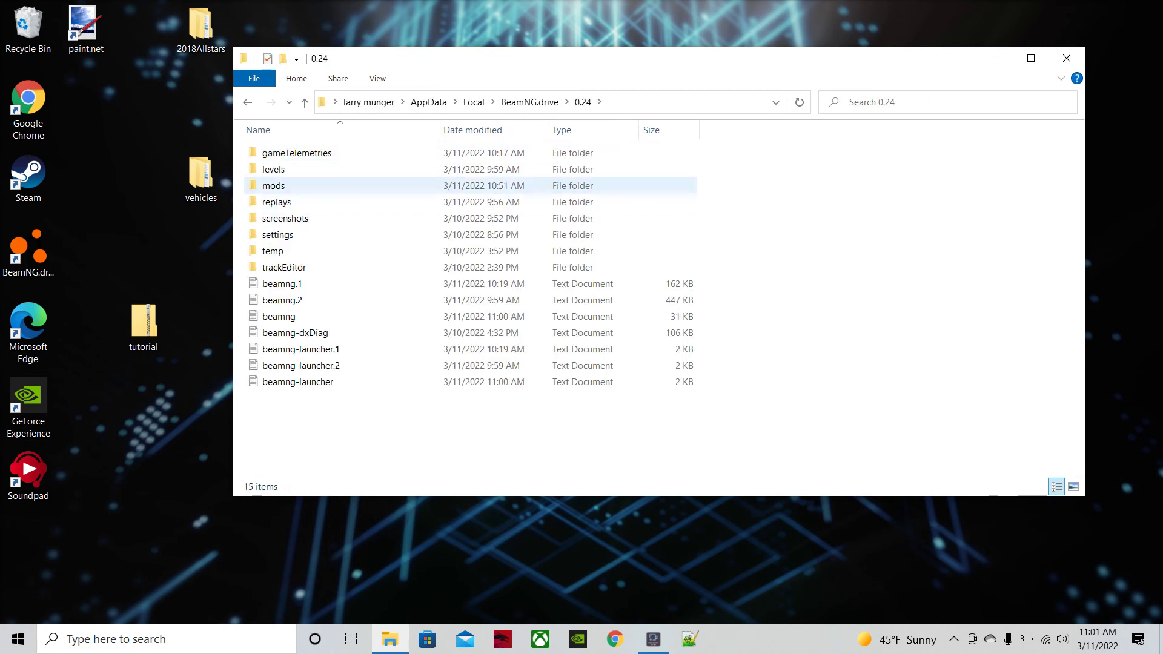
double_click(273, 185)
left_click(144, 328)
left_click_drag(144, 327, 497, 352)
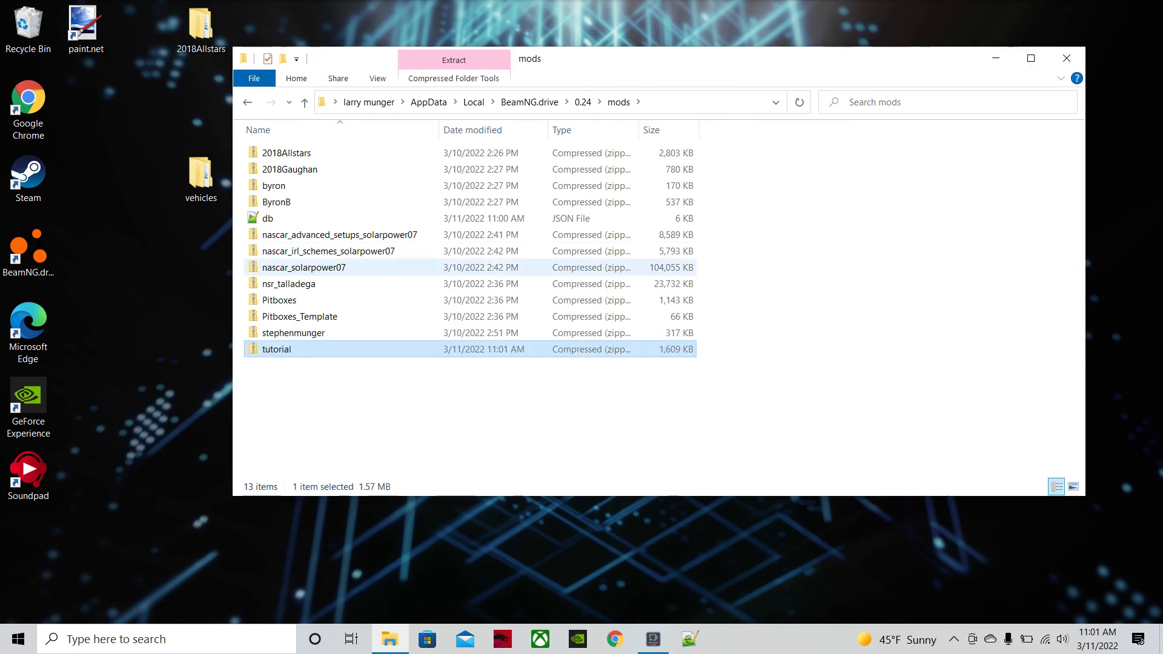
Step: Launch the BeamNG.drive game and load the Grid, Small, Pure freeroam map at its default spawn point
double_click(28, 253)
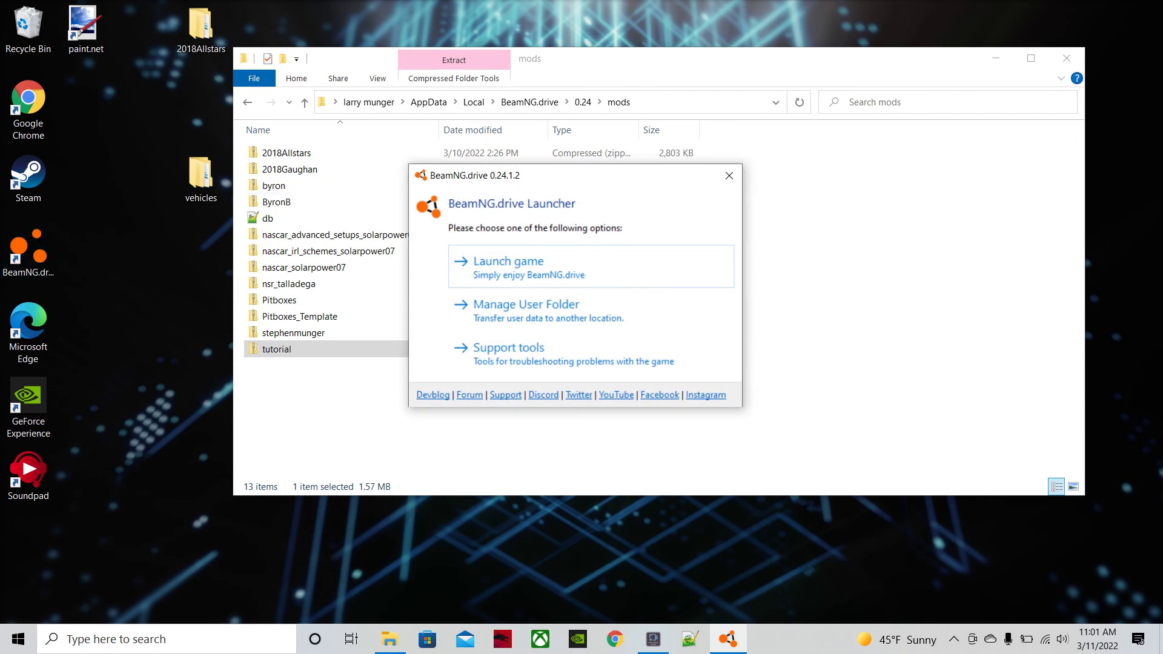
double_click(529, 281)
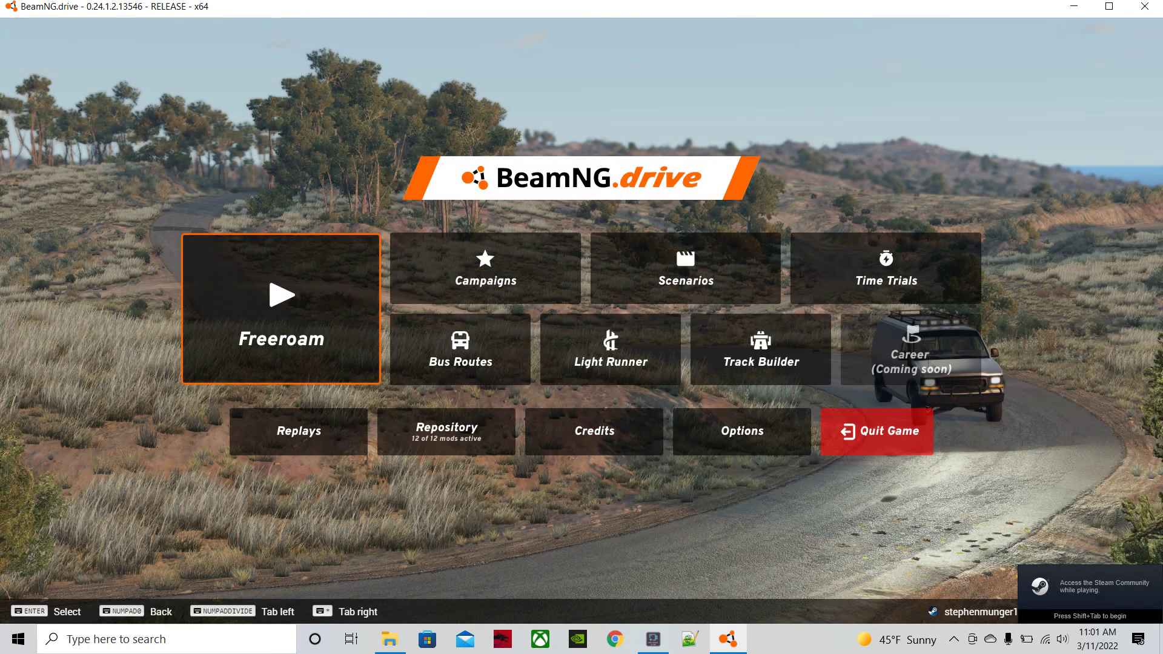
key("Return")
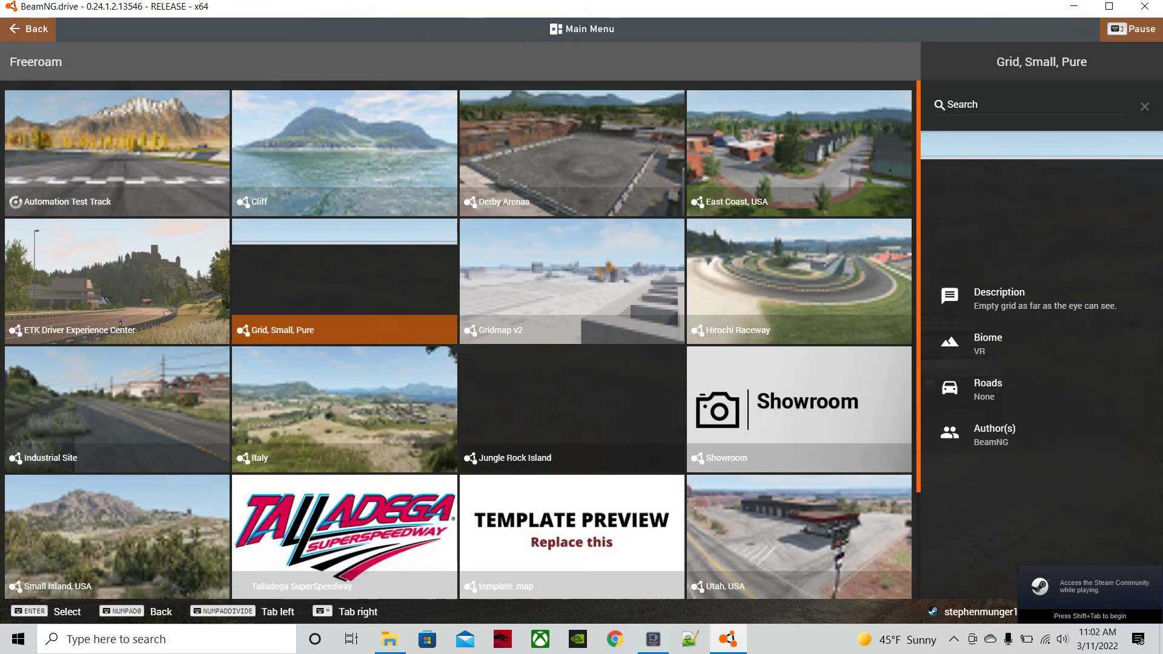
key("Right")
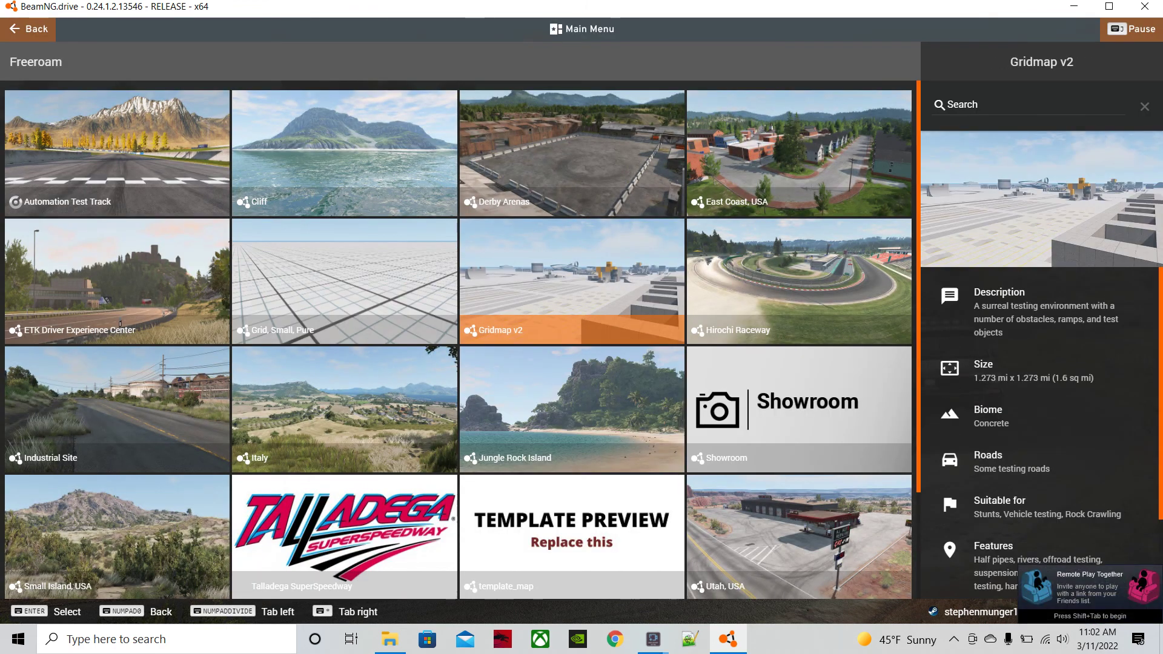
key("Left")
key("Return")
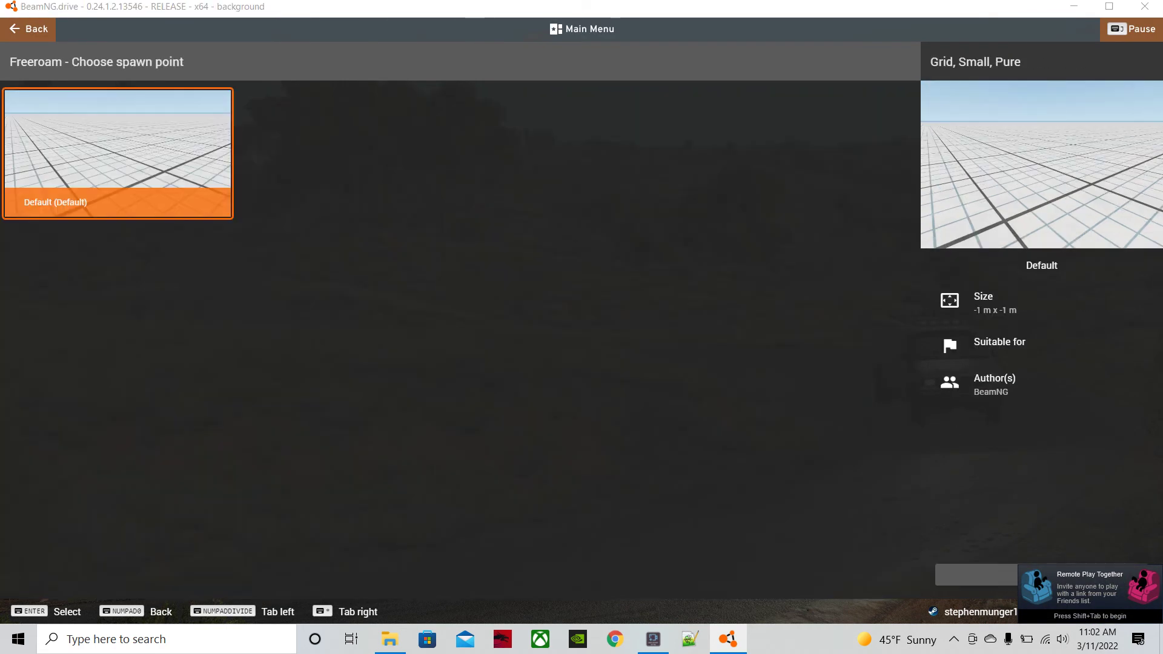
key("Return")
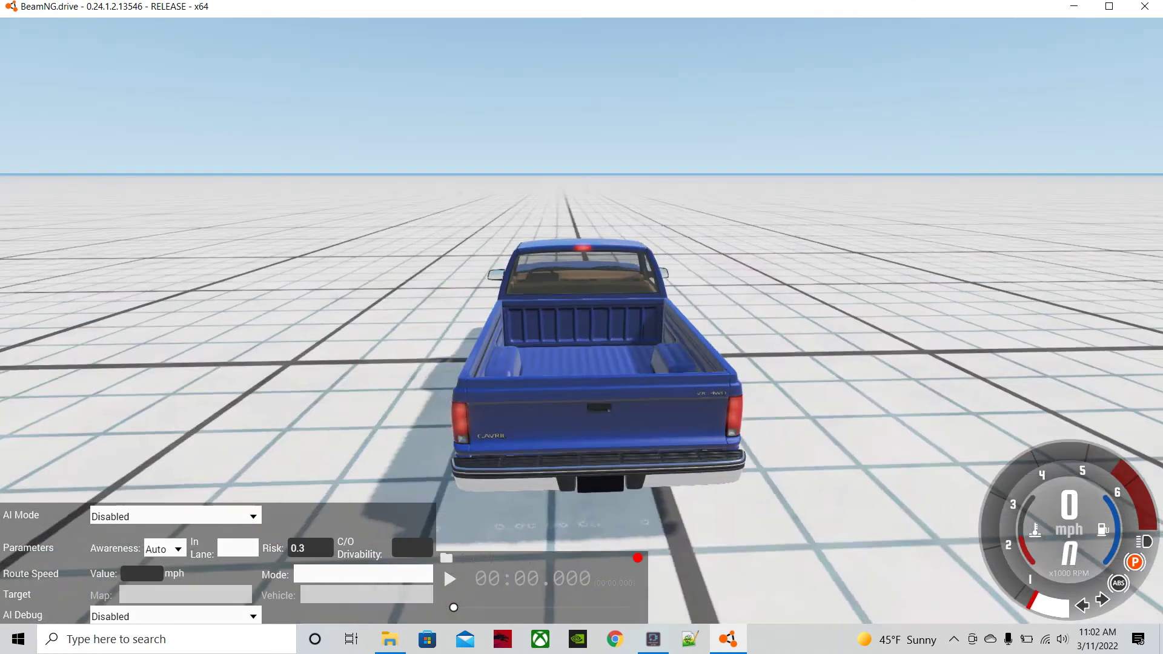
Step: Replace the pickup truck with the NASCAR Stock Car
key("KP_6")
key("ctrl+e")
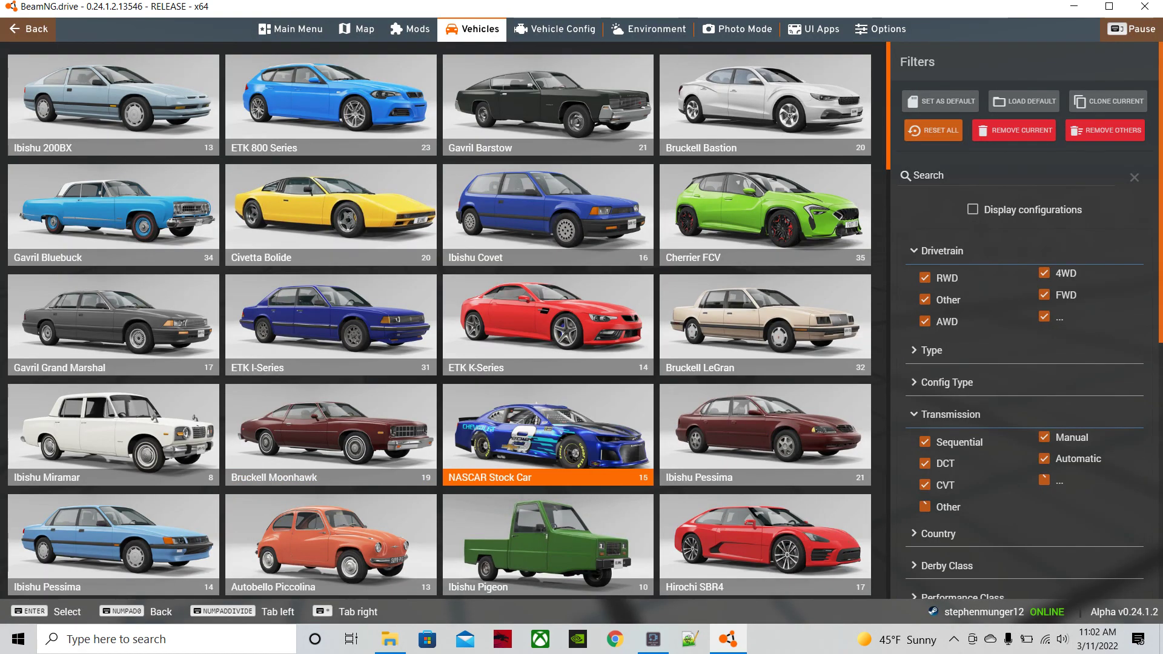
key("Return")
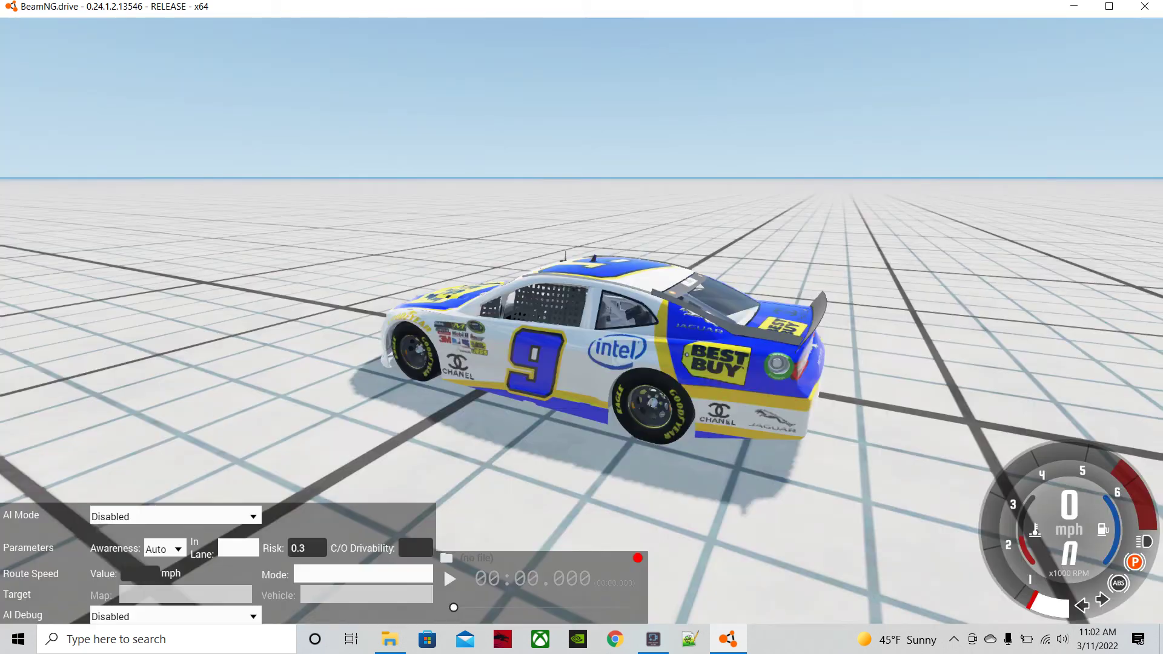
Step: Set the car's paint design to (2021) 16 - Aj Allmendinger, inspect the skin from the front and exit the game
key("Escape")
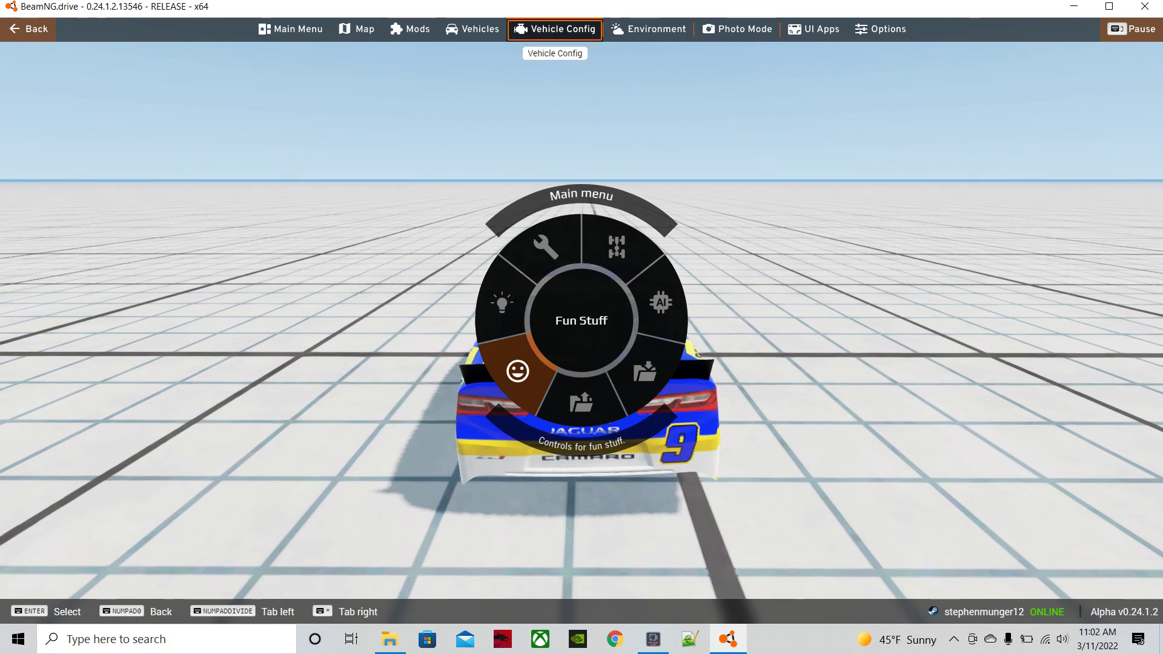
left_click(555, 29)
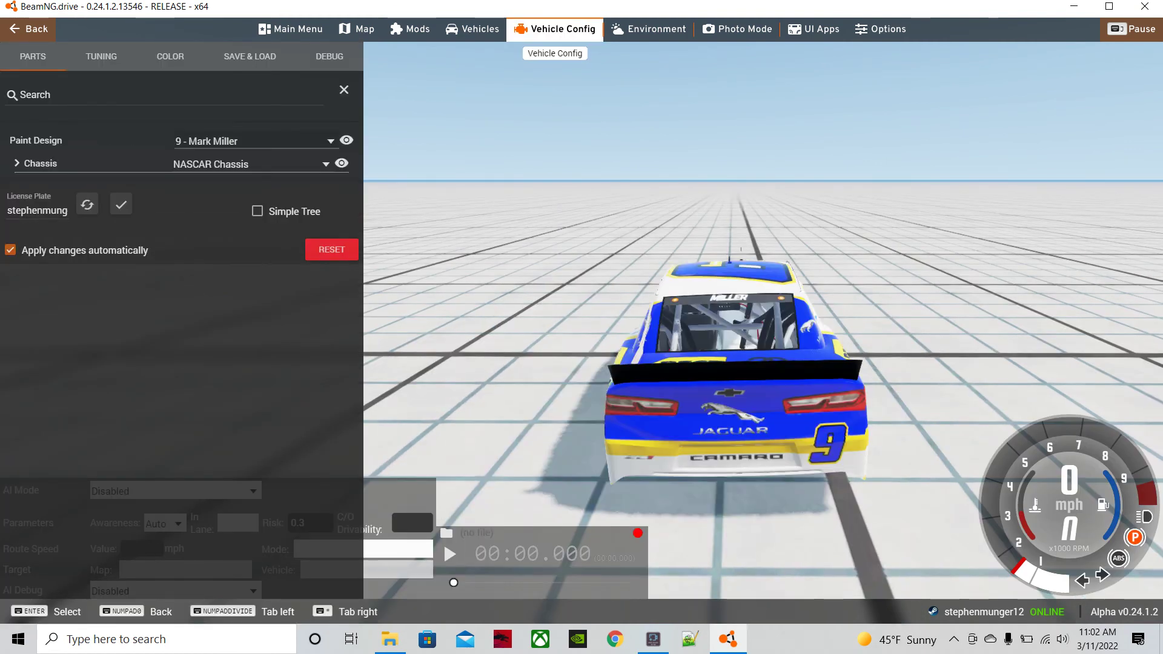
left_click(254, 142)
scroll(259, 153, "up", 15)
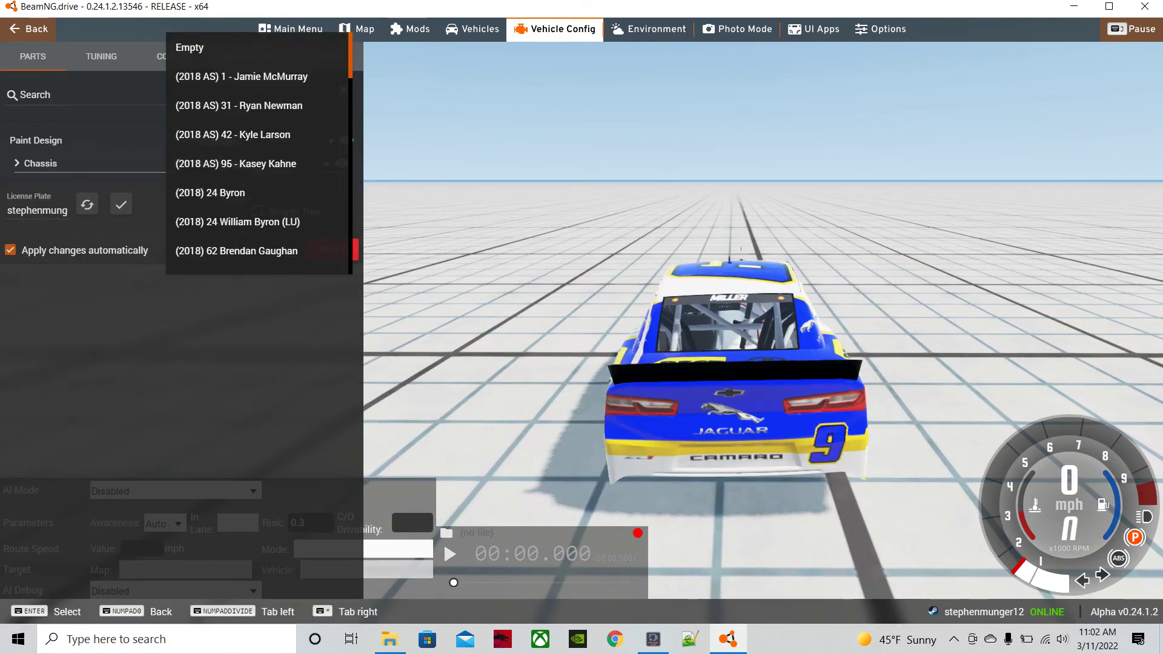
scroll(260, 152, "down", 3)
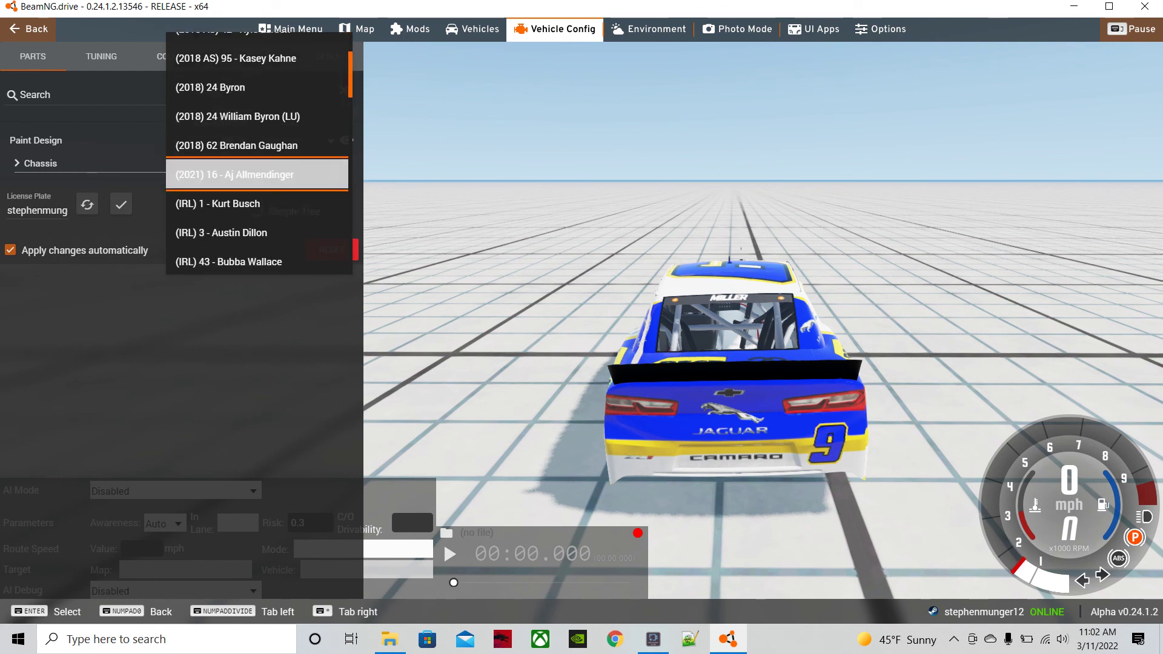
left_click(257, 174)
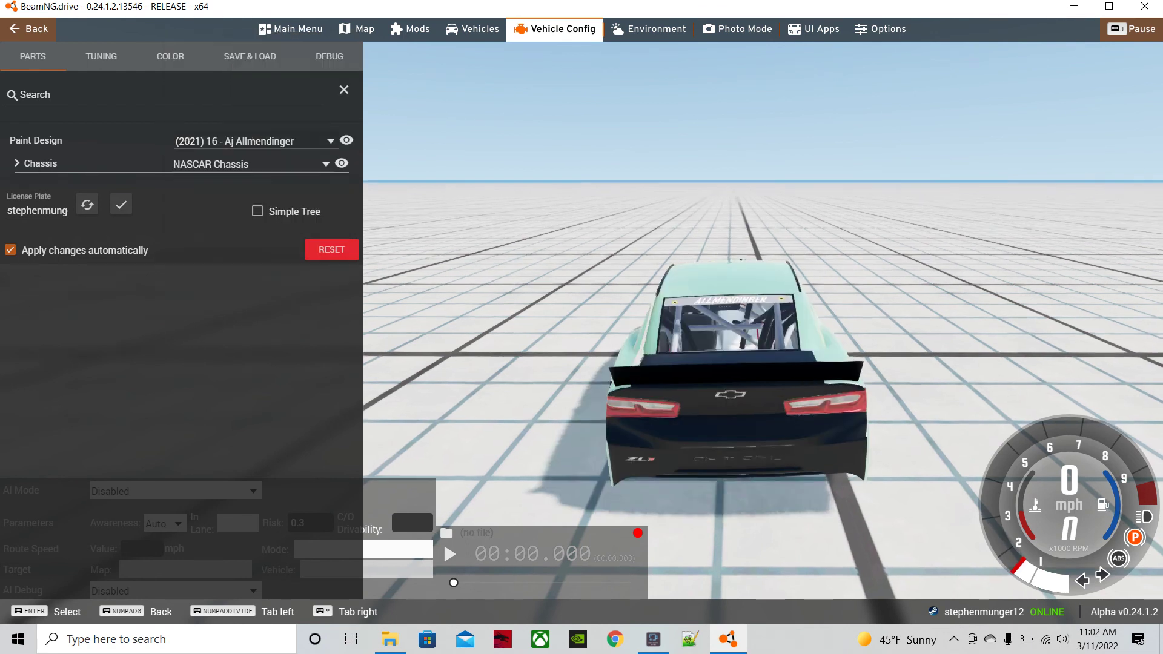
left_click_drag(666, 327, 884, 318)
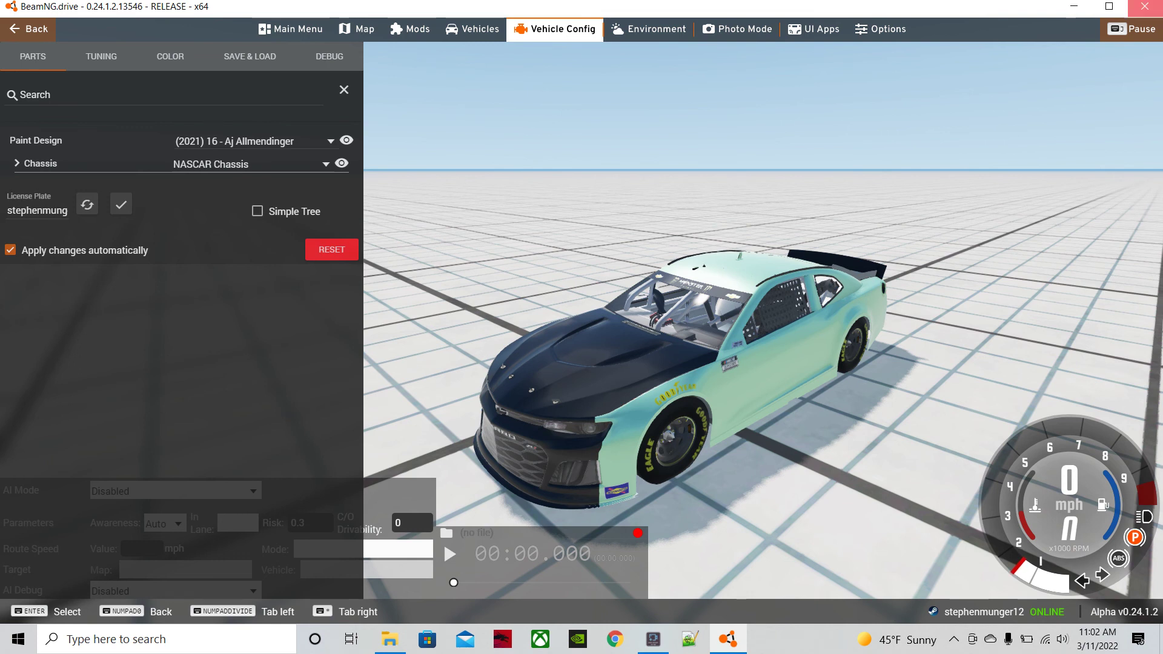
left_click(1145, 6)
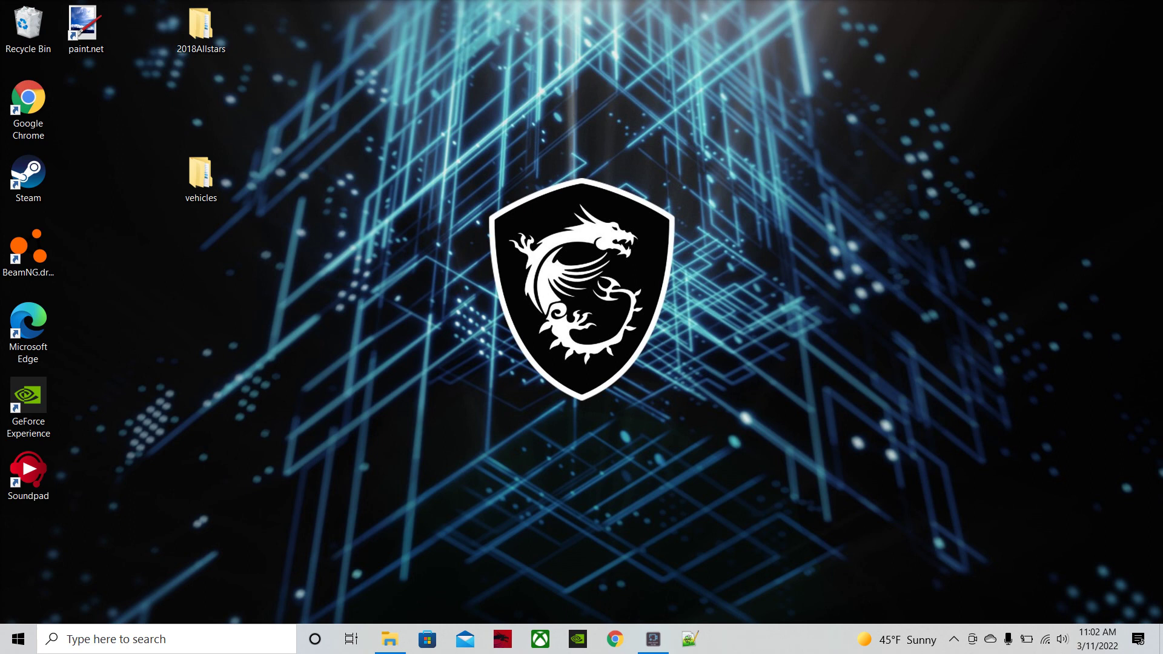
Step: Move the body_decals image from the desktop's vehicles/nascar/2021allmendinger folder onto the desktop
left_click(201, 177)
double_click(201, 177)
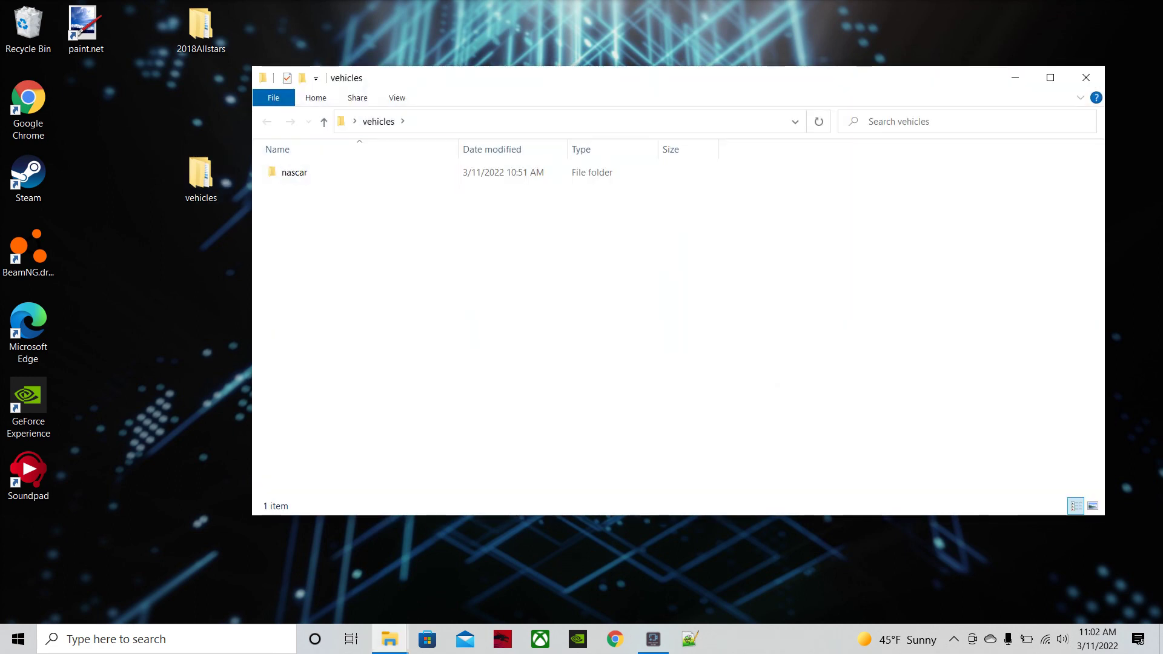
left_click_drag(606, 78, 694, 78)
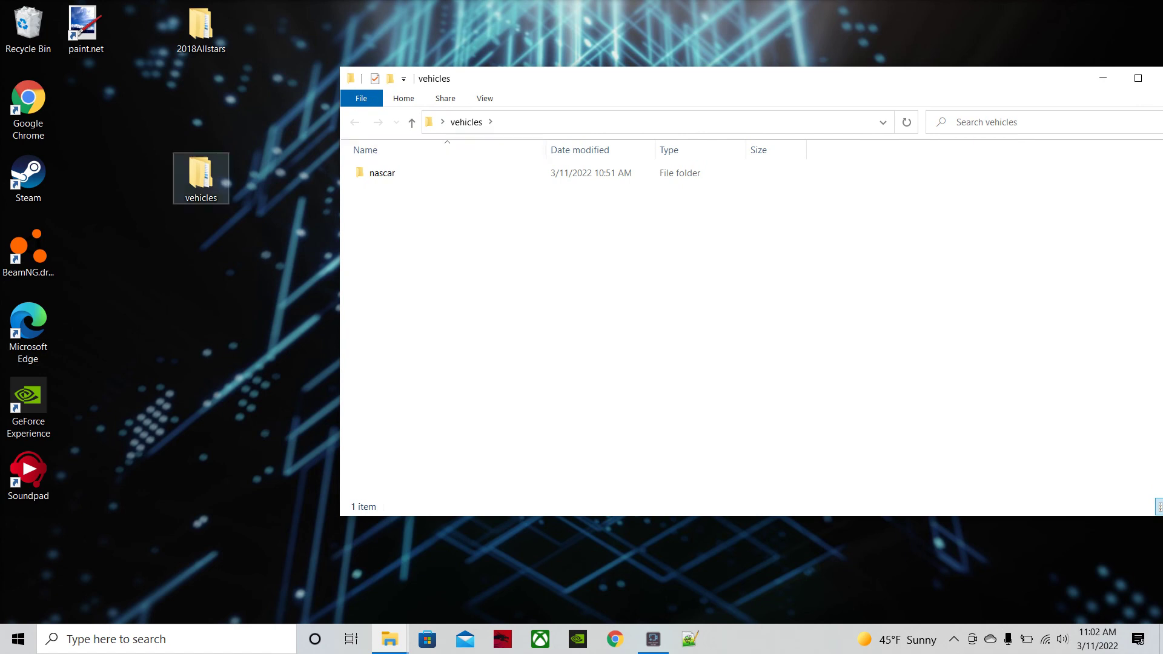
left_click(382, 173)
double_click(381, 173)
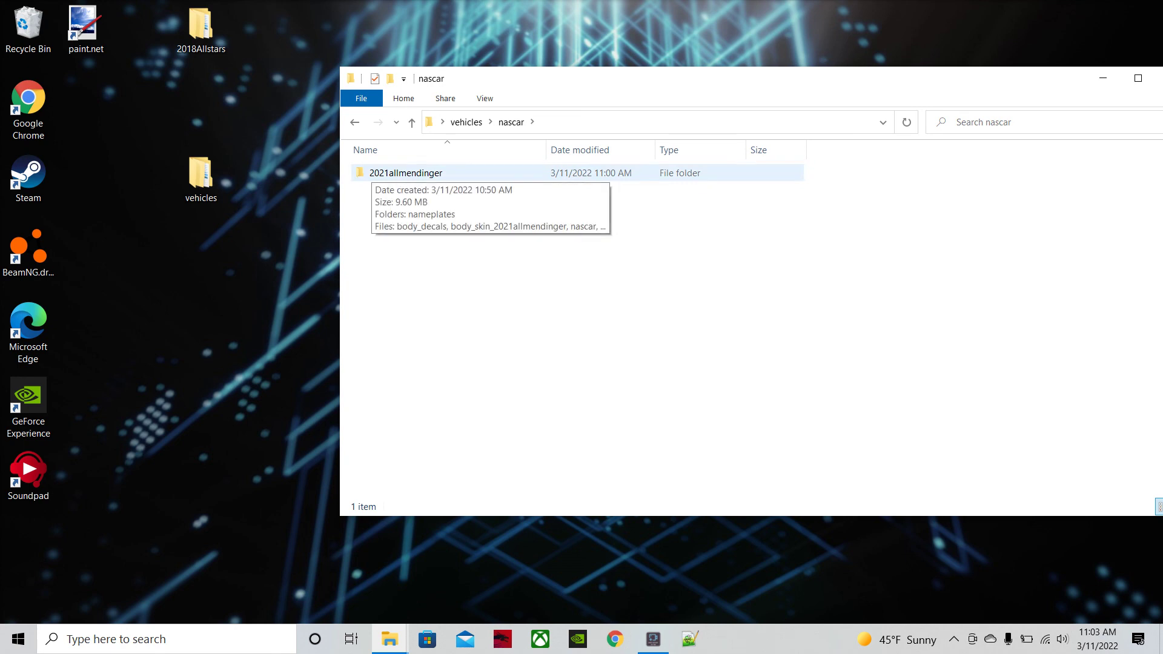
double_click(372, 172)
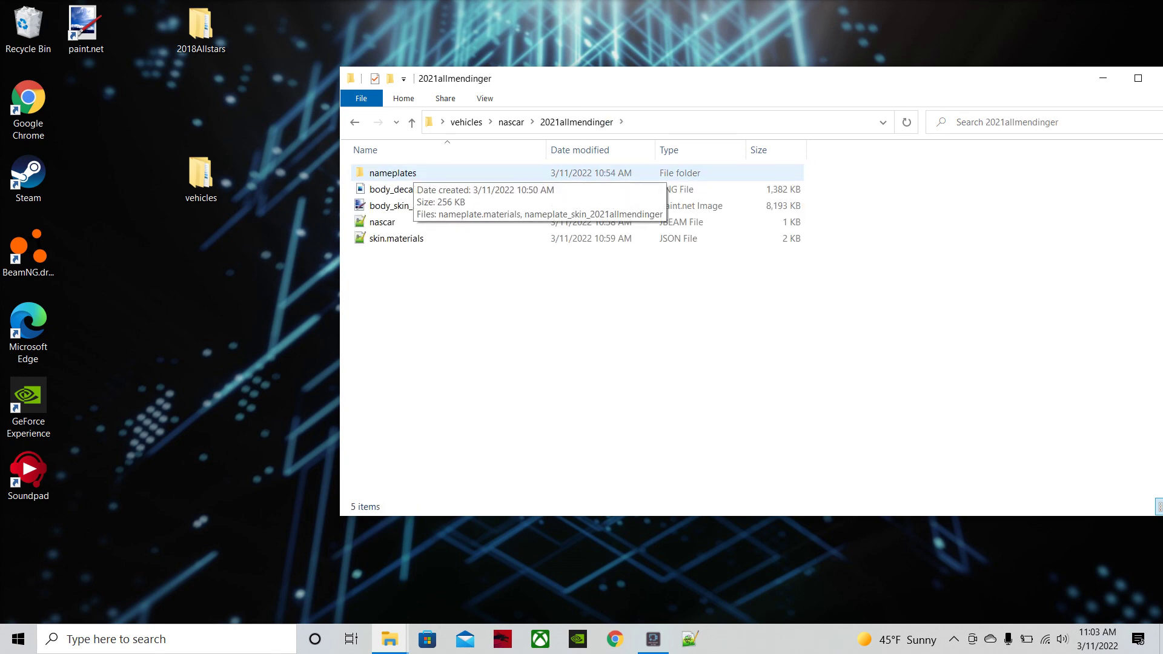
left_click(394, 189)
left_click_drag(394, 189, 97, 563)
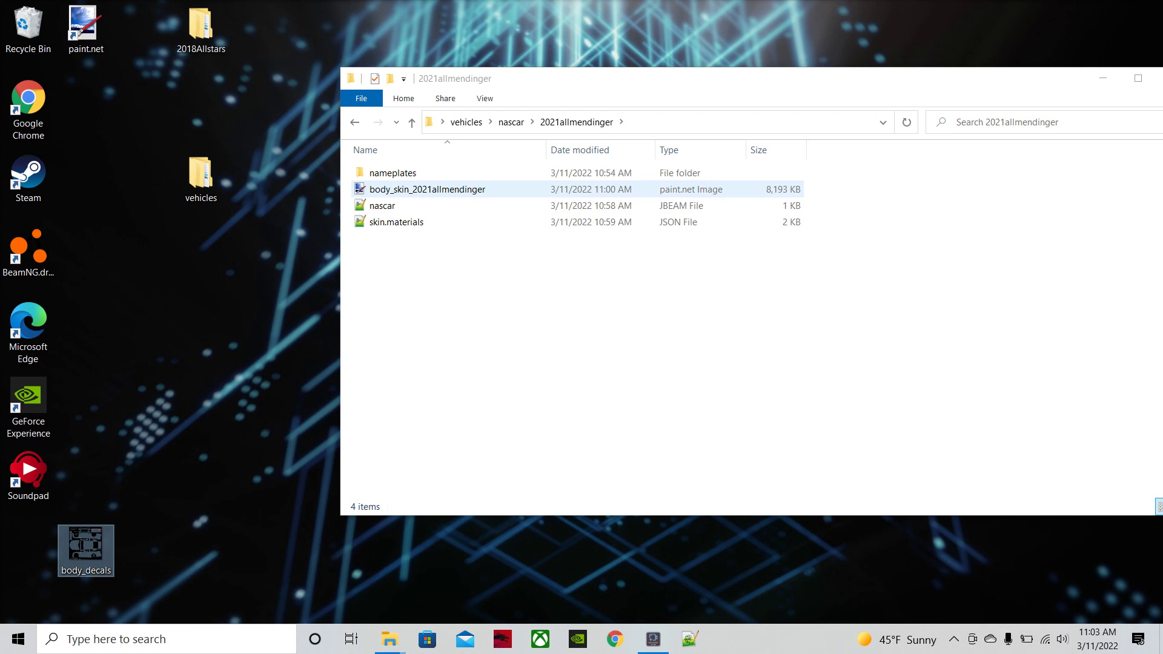
Step: Review the body_skin_2021allmendinger image in paint.net and the nameplates folder's files, and reopen the body skin image
left_click(427, 189)
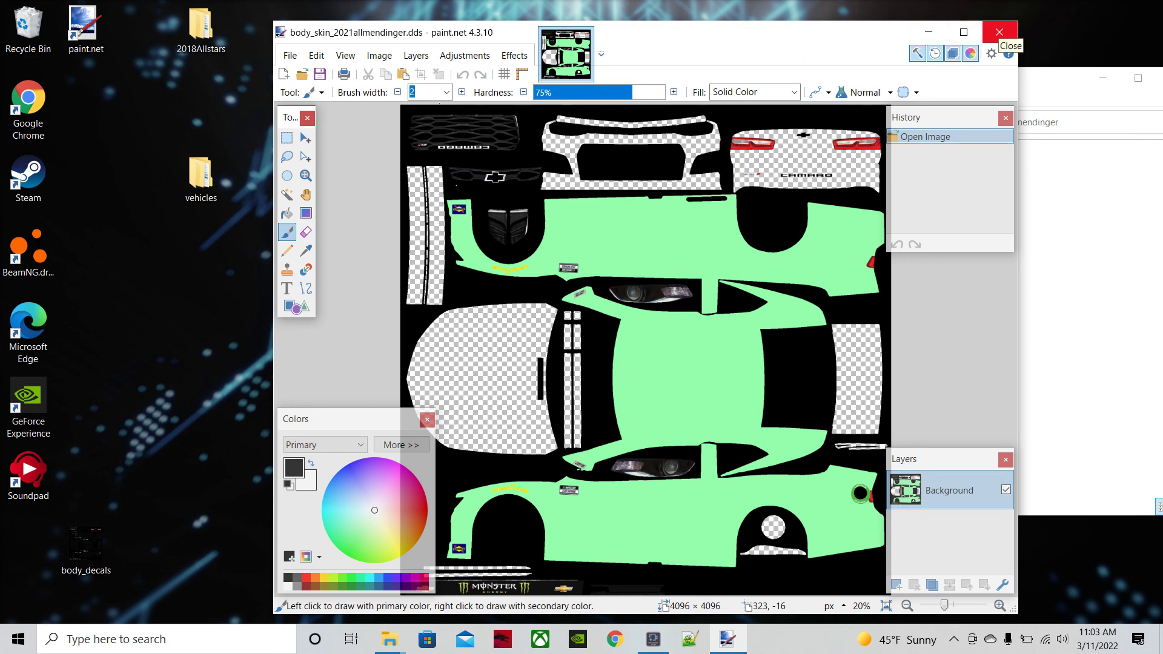
left_click(999, 32)
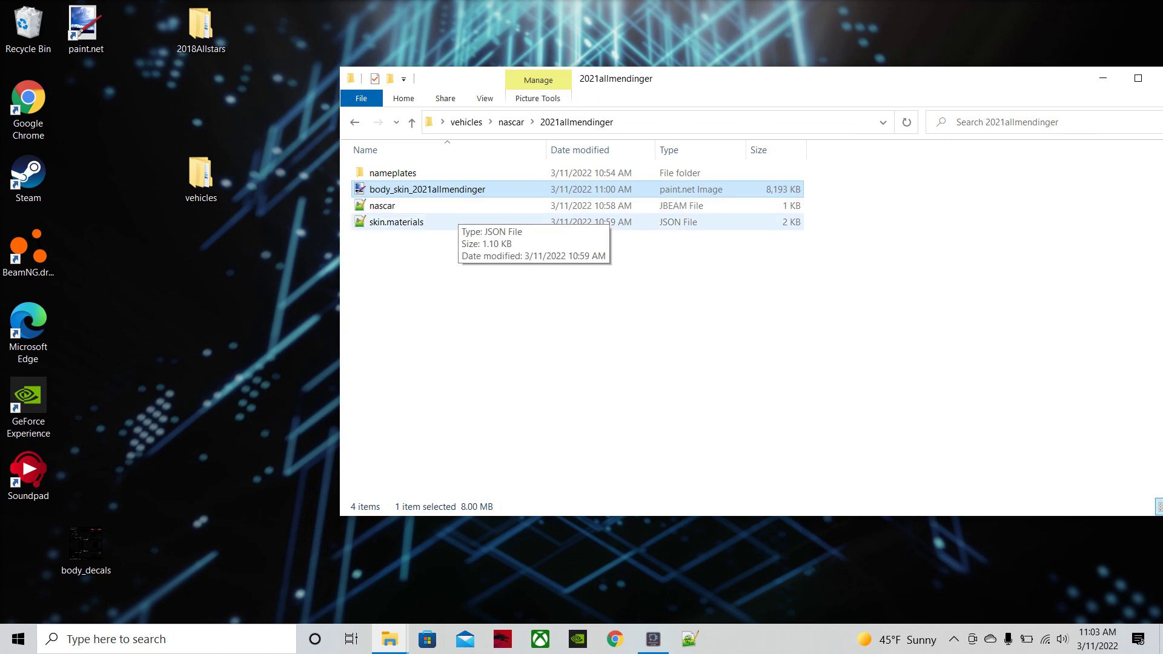
double_click(391, 172)
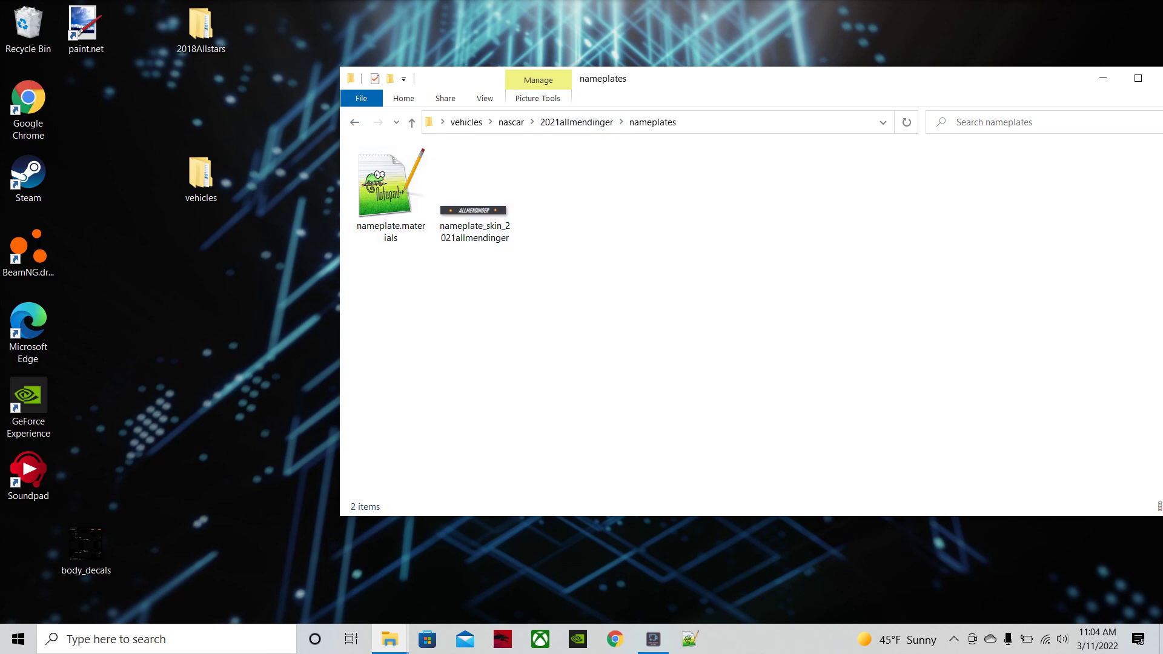
key("alt+Left")
double_click(427, 189)
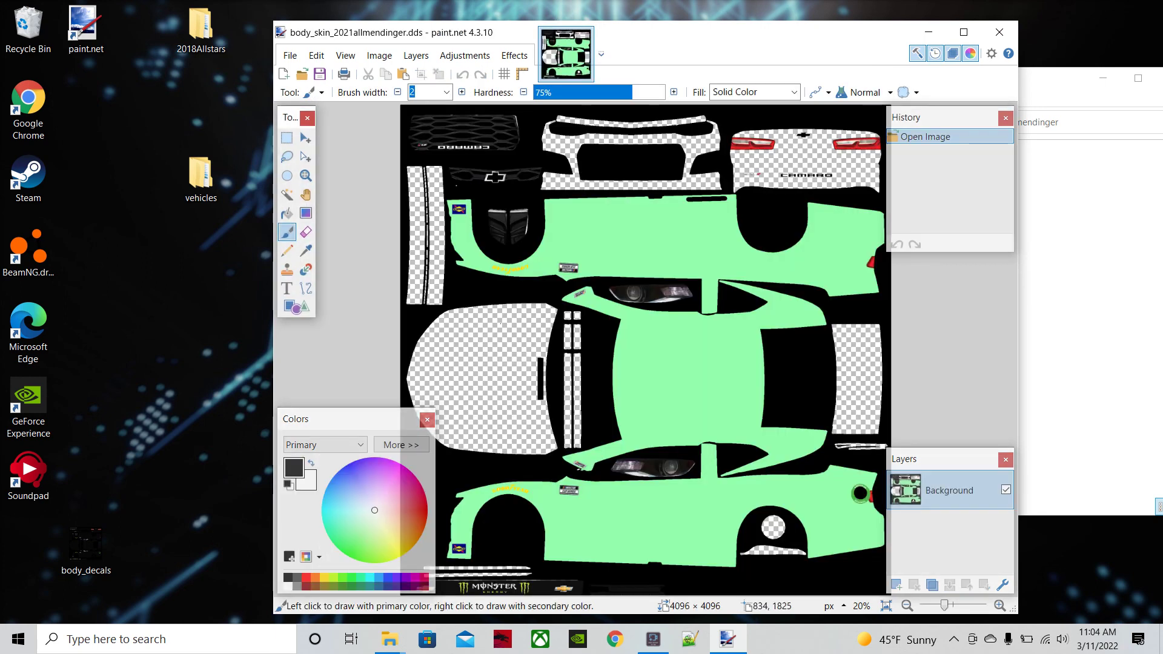